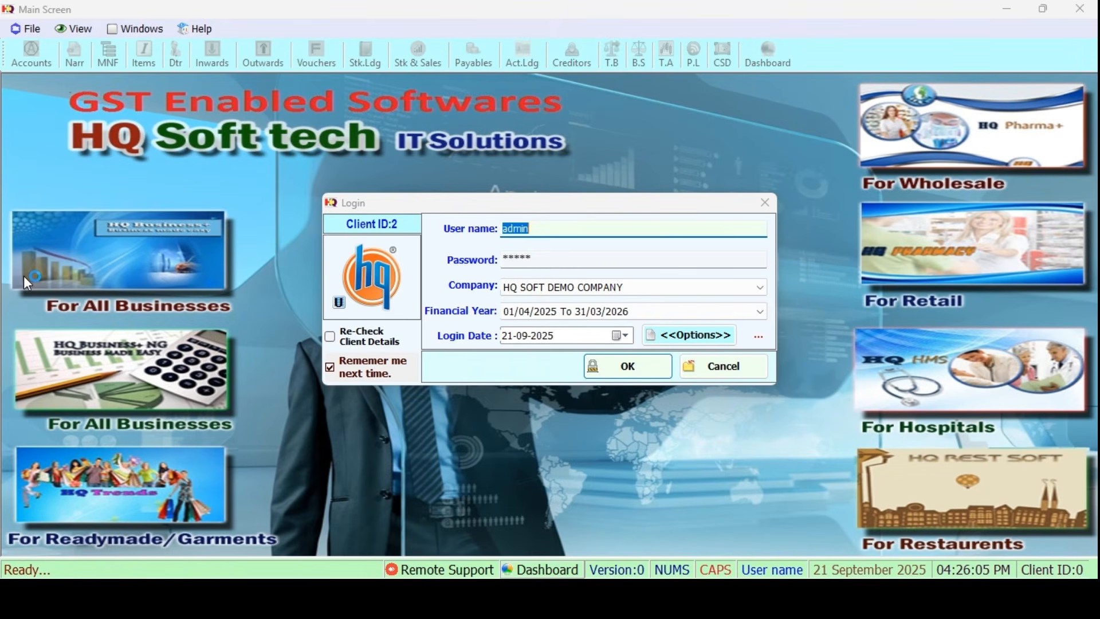
# Start the new version update from the login window and decline the HMS Service Pack download.
pyautogui.click(340, 304)
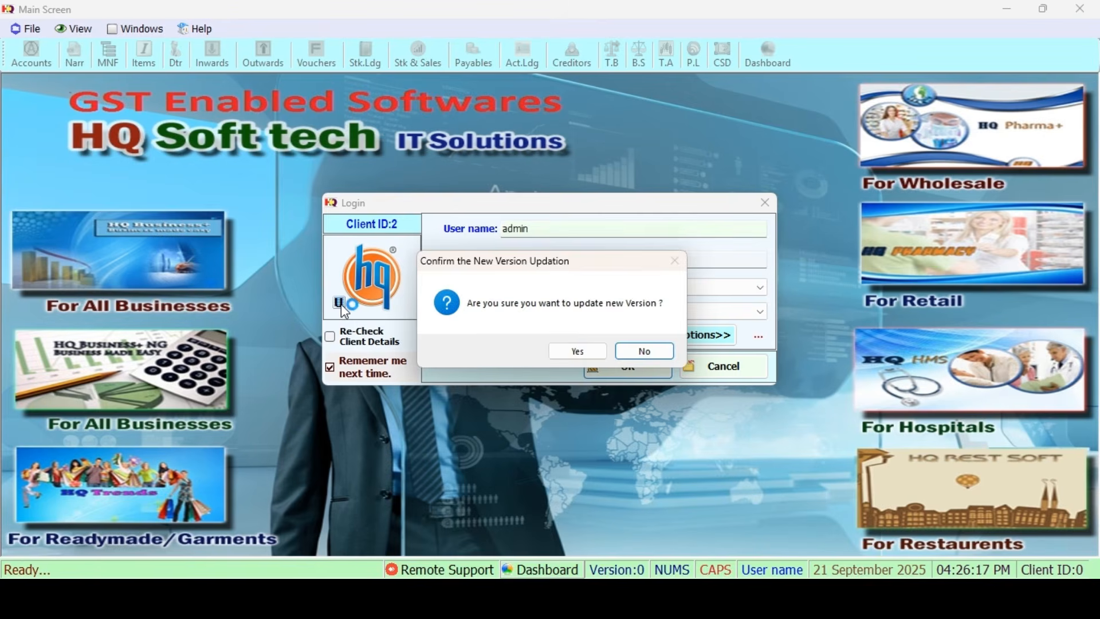
pyautogui.click(579, 352)
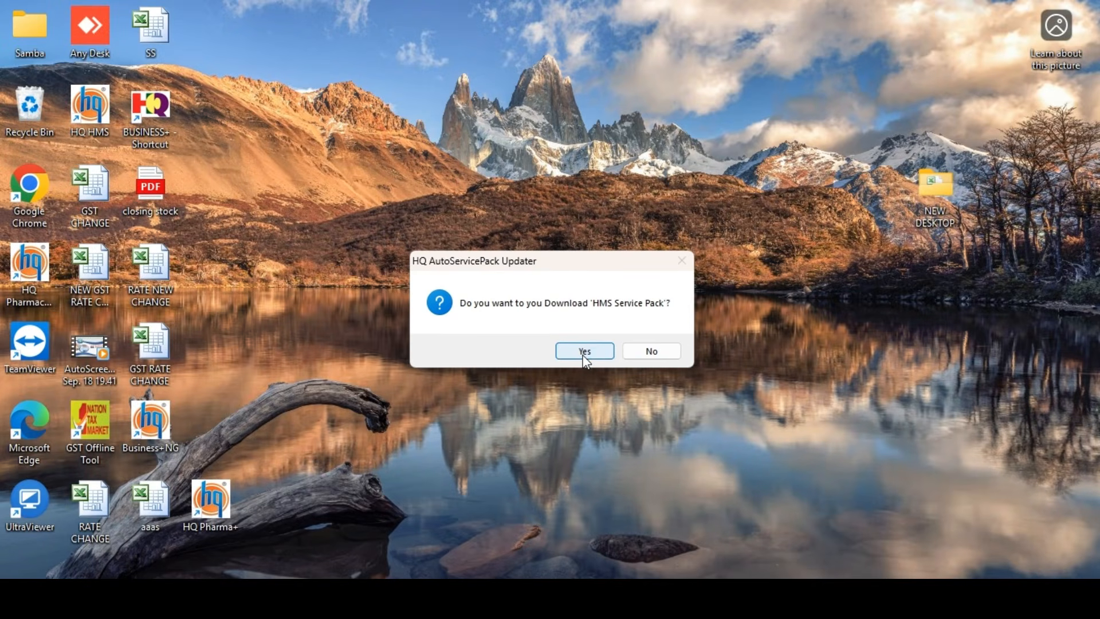
pyautogui.click(649, 351)
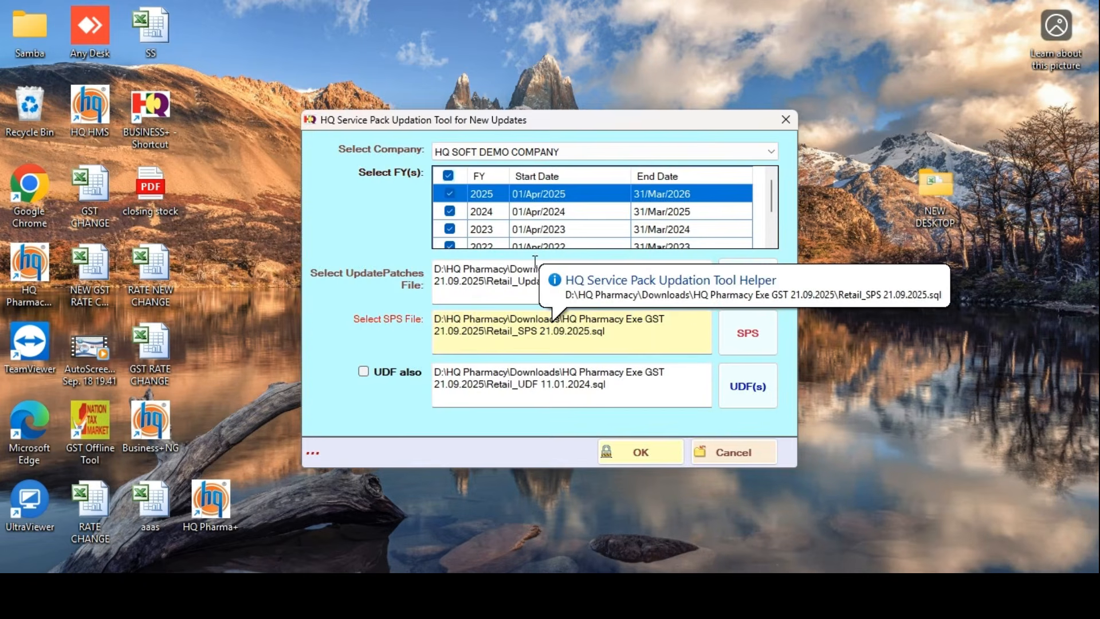
# Clear and reselect all financial years, and look through the list of years down to 2020.
pyautogui.click(447, 175)
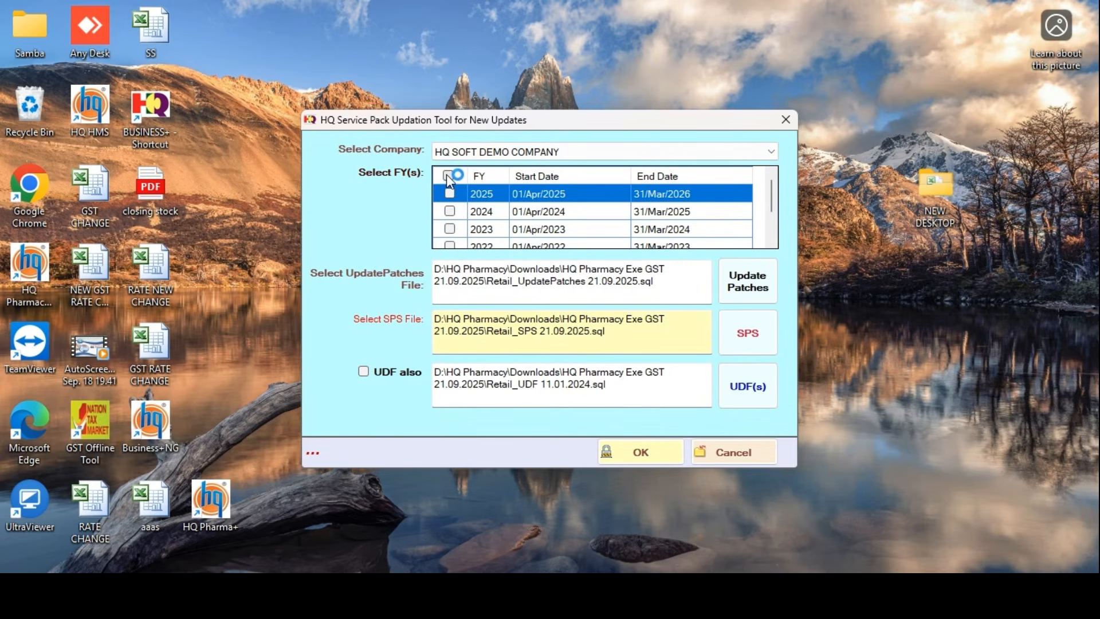
pyautogui.click(448, 176)
pyautogui.click(449, 176)
pyautogui.click(448, 176)
pyautogui.scroll(-3, 775, 237)
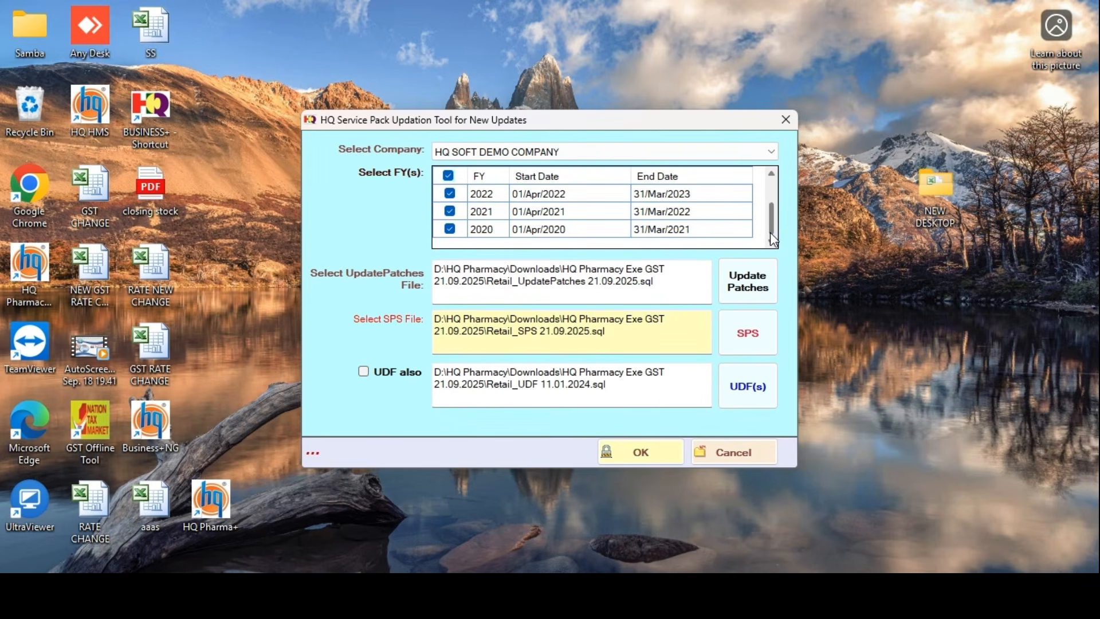
pyautogui.moveTo(771, 232); pyautogui.dragTo(774, 192)
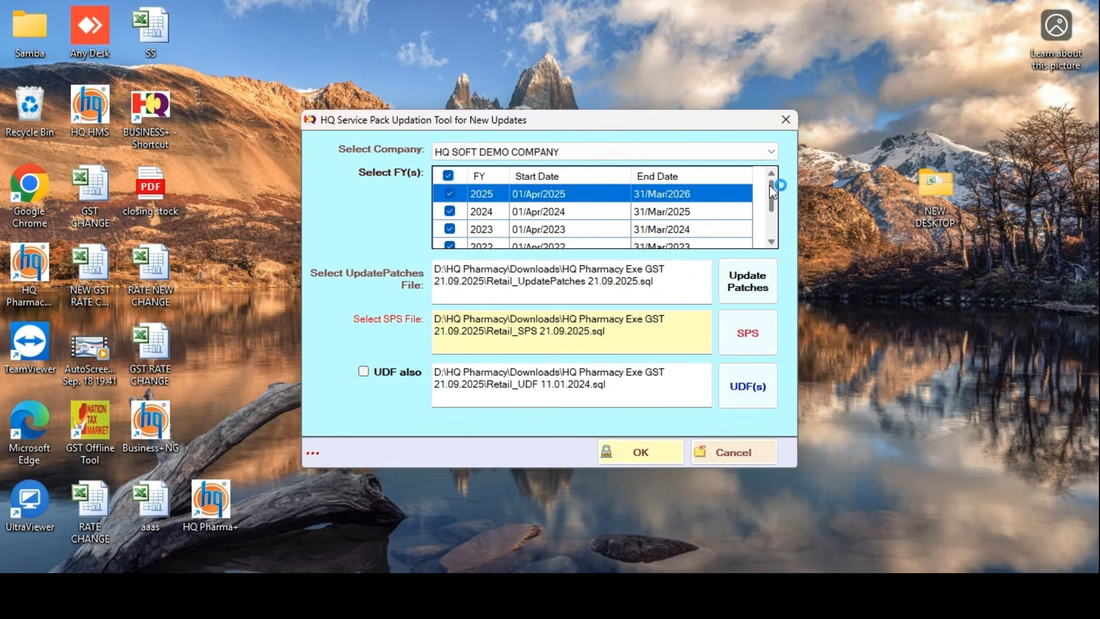
# Select only financial year 2025 and run the service pack update for HQ SOFT DEMO COMPANY.
pyautogui.click(449, 176)
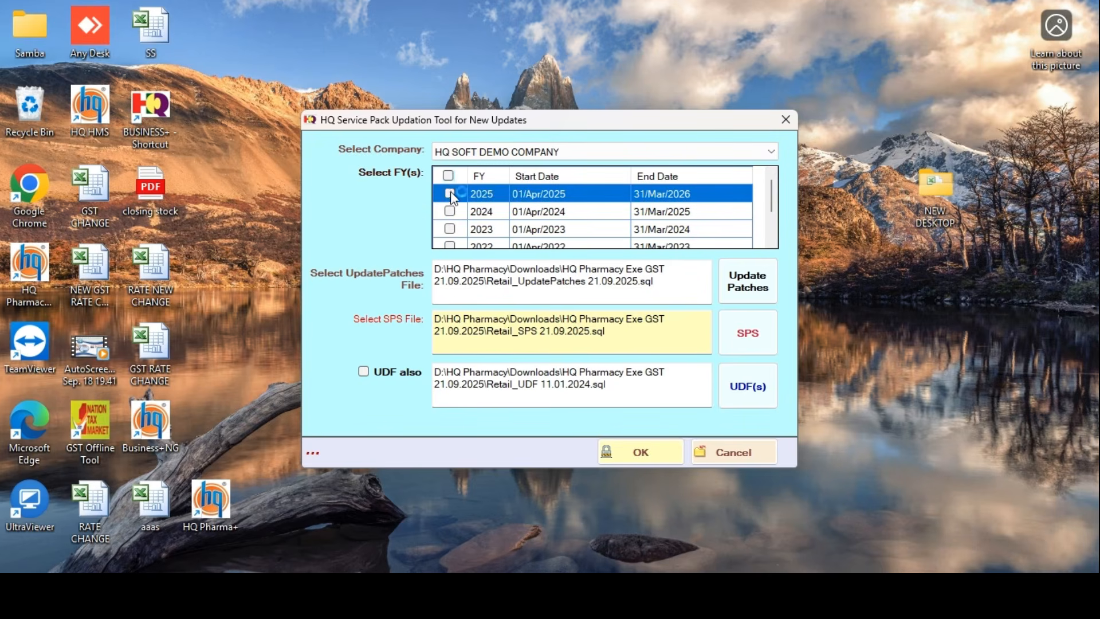
pyautogui.click(641, 450)
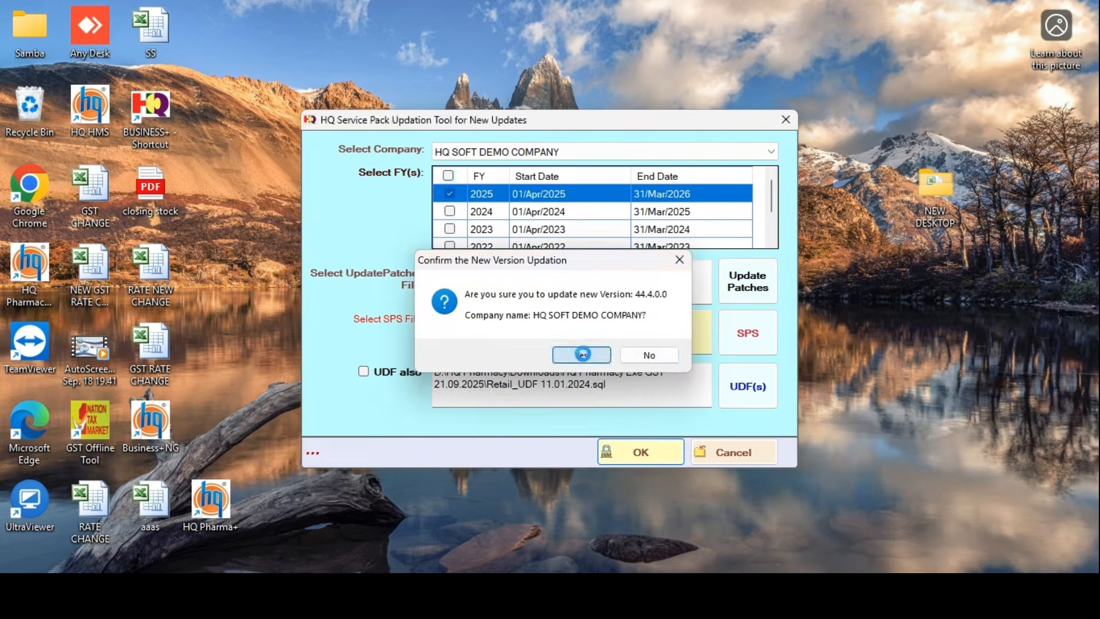
pyautogui.click(583, 355)
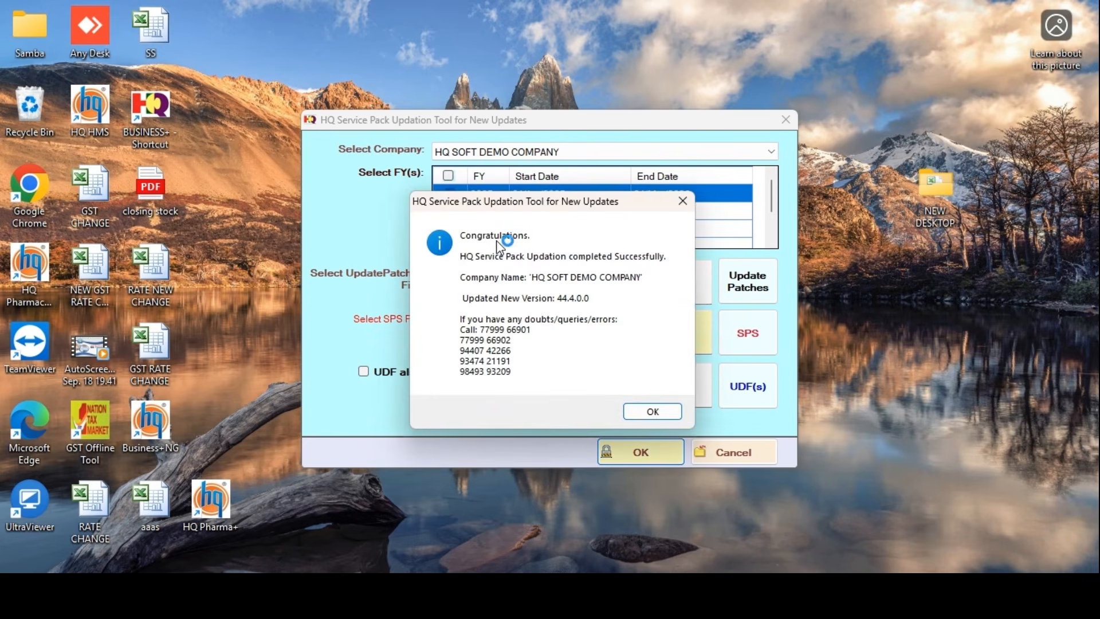
pyautogui.click(664, 413)
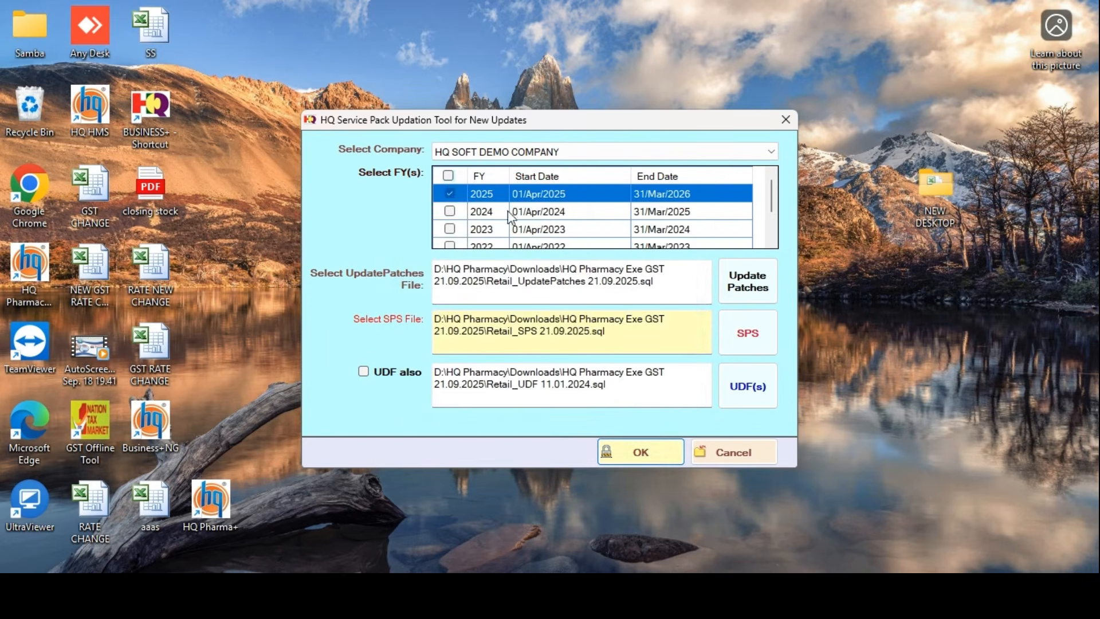
# Select all financial years except 2025, and cancel the service pack tool without running the update.
pyautogui.click(447, 176)
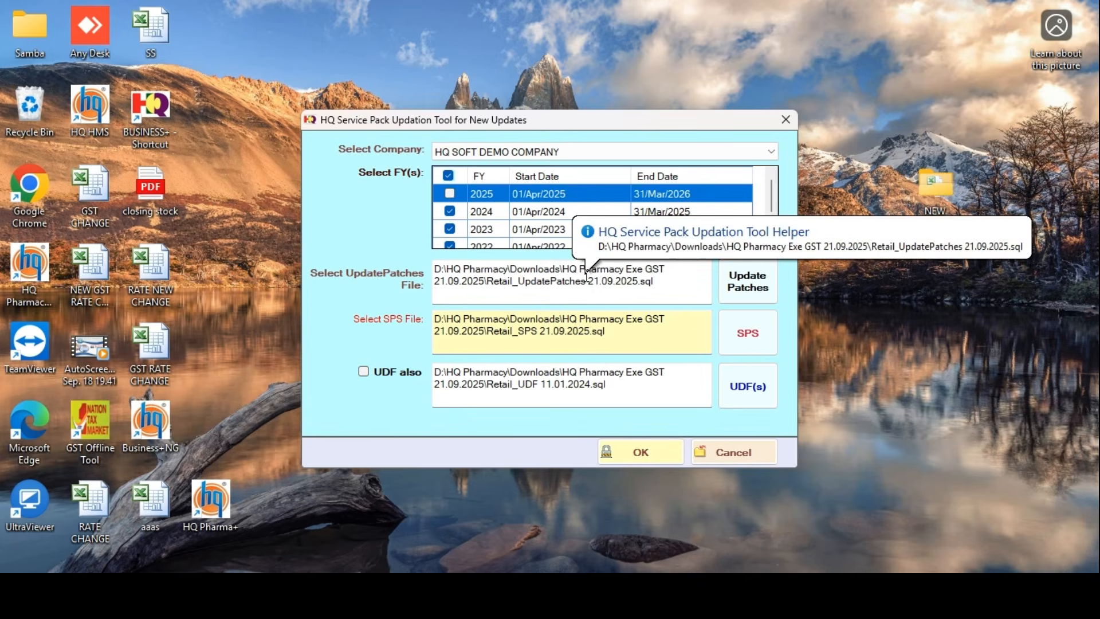
pyautogui.click(586, 276)
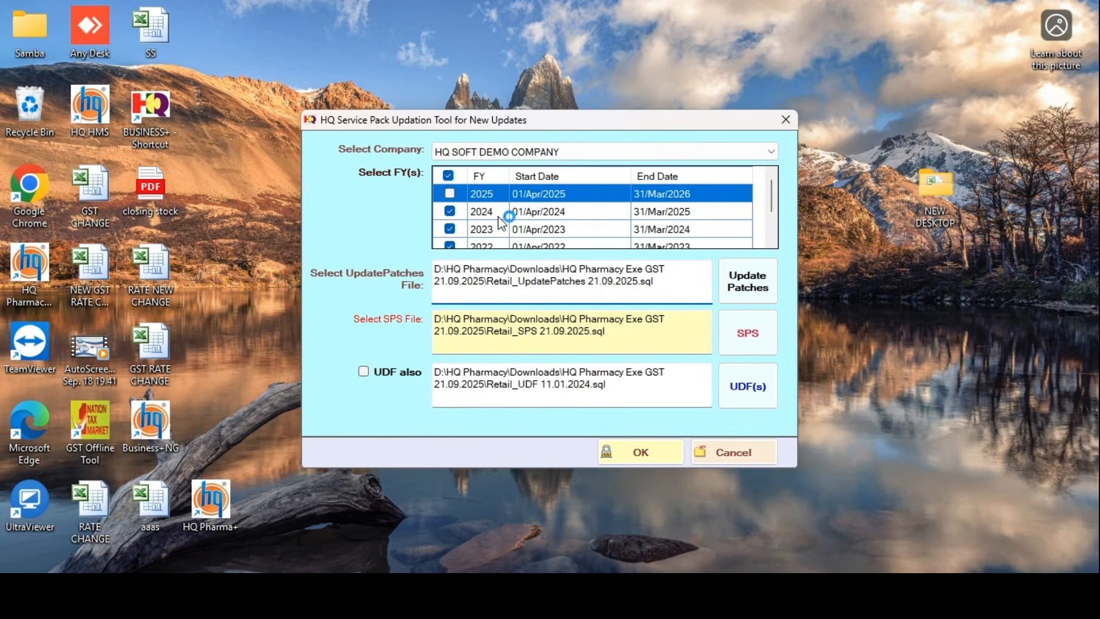
pyautogui.click(718, 459)
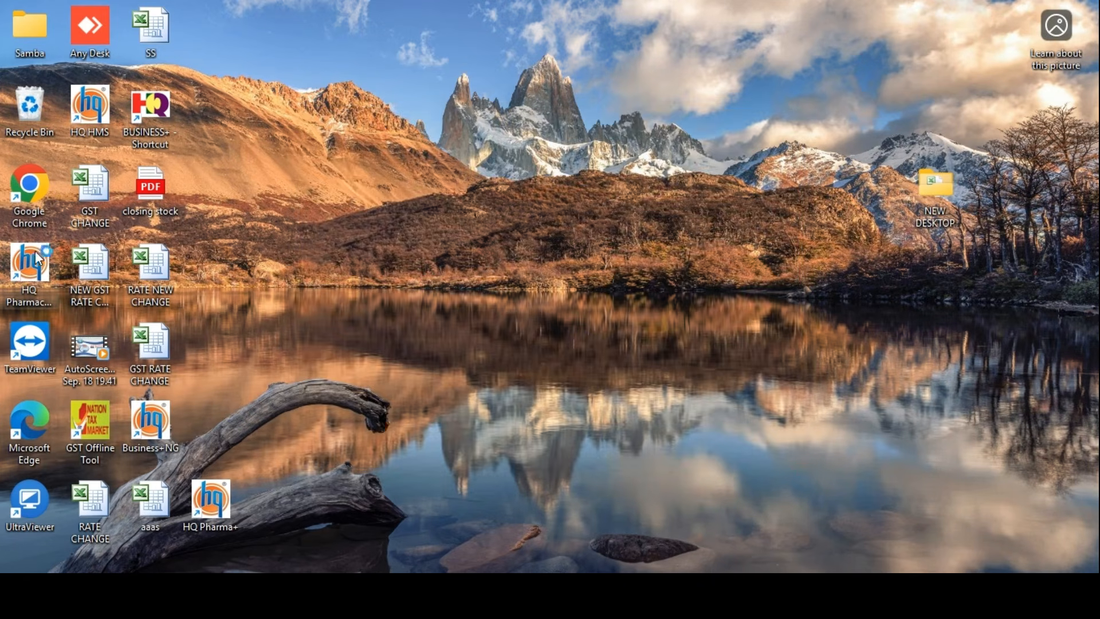
# Launch HQ Pharmacy, log in to HQ SOFT DEMO COMPANY for 01/04/2025 to 31/03/2026, and dismiss the backup reminder.
pyautogui.doubleClick(27, 264)
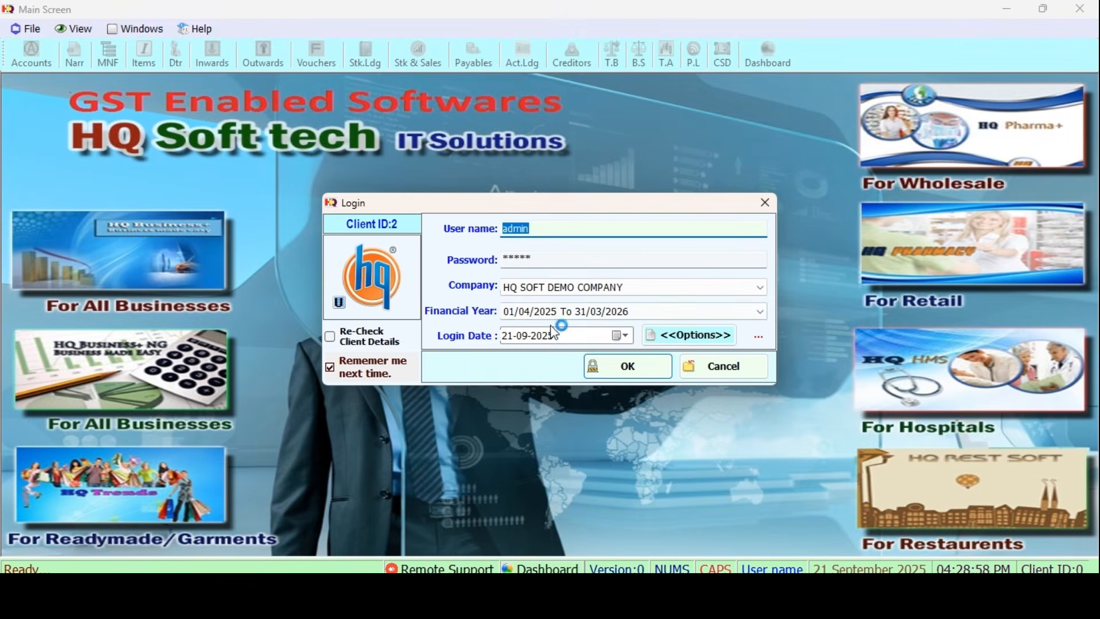
pyautogui.click(658, 373)
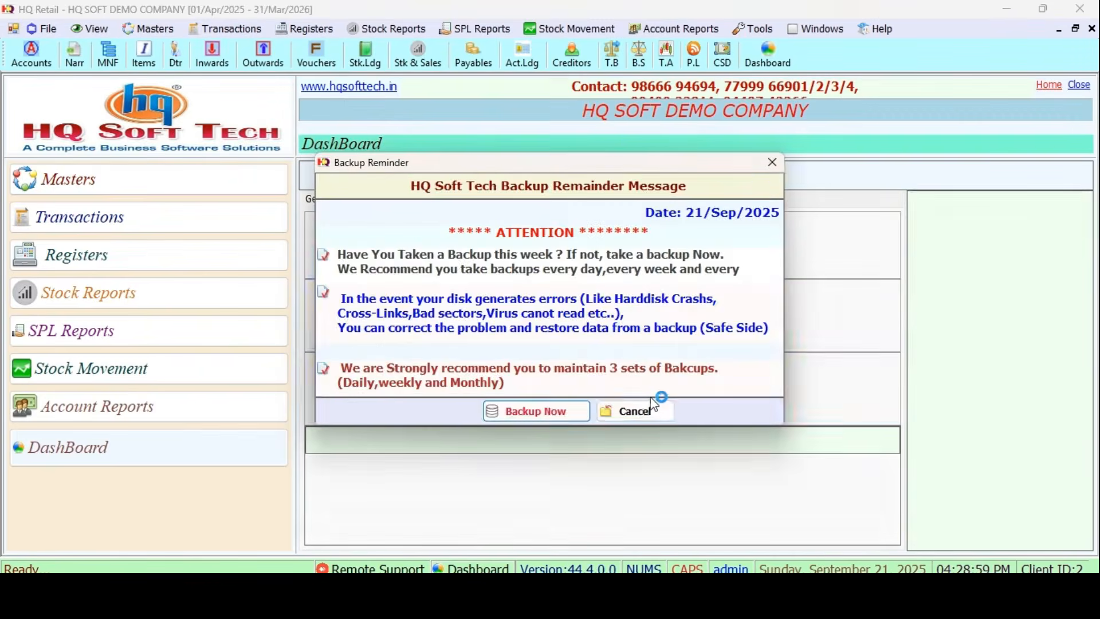
pyautogui.click(641, 412)
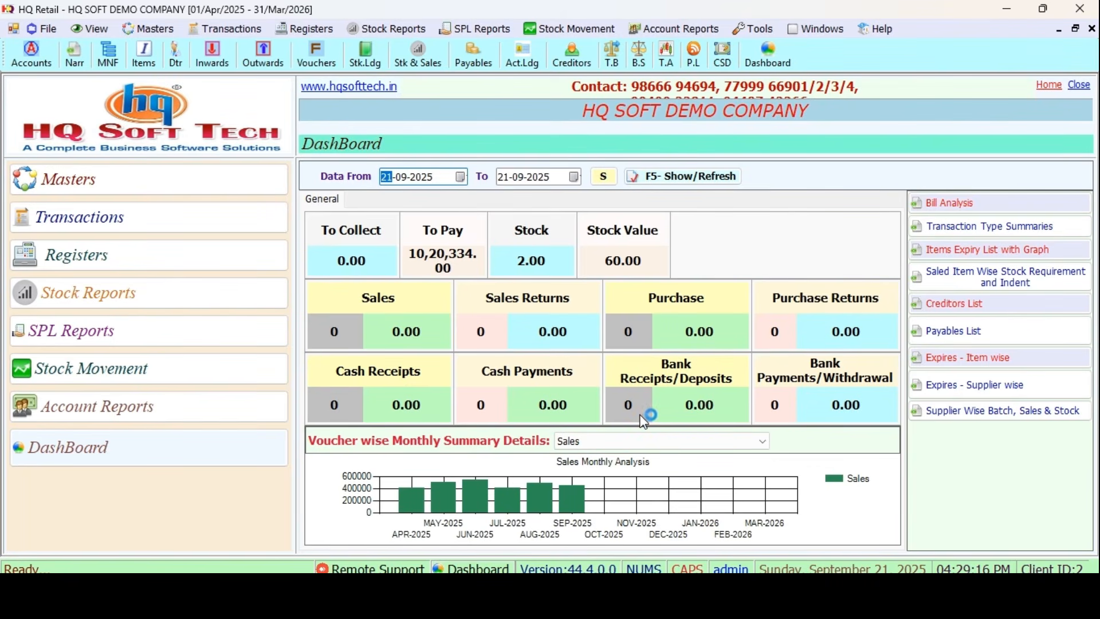
# Check the GST rate of PHENOCAINE PLUS INJ in the list of items, and close the record and list without saving.
pyautogui.click(150, 29)
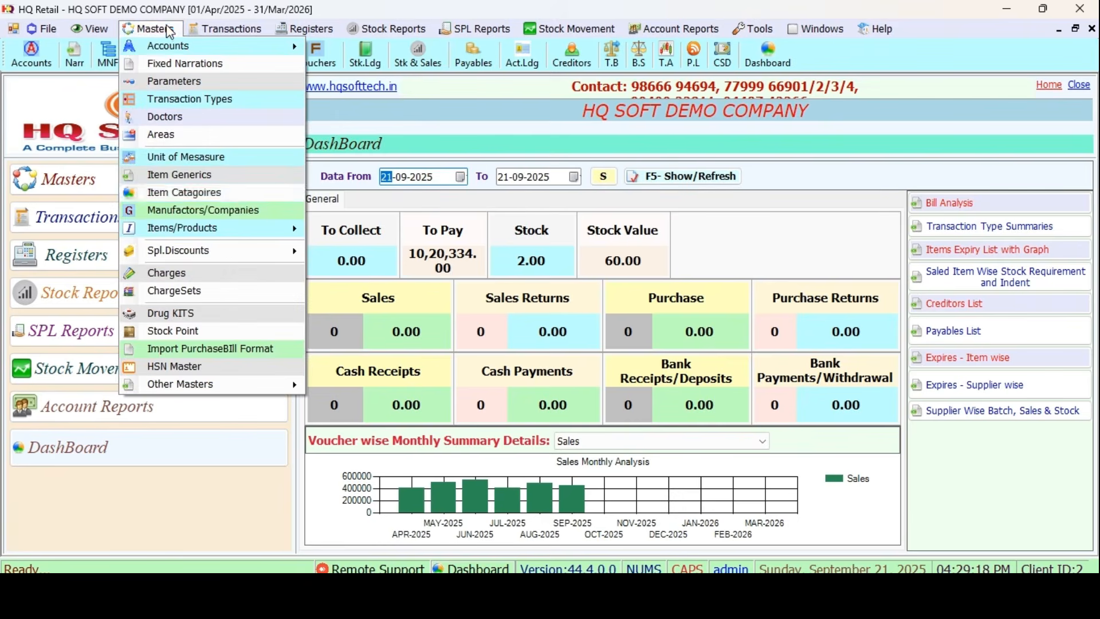
pyautogui.click(313, 245)
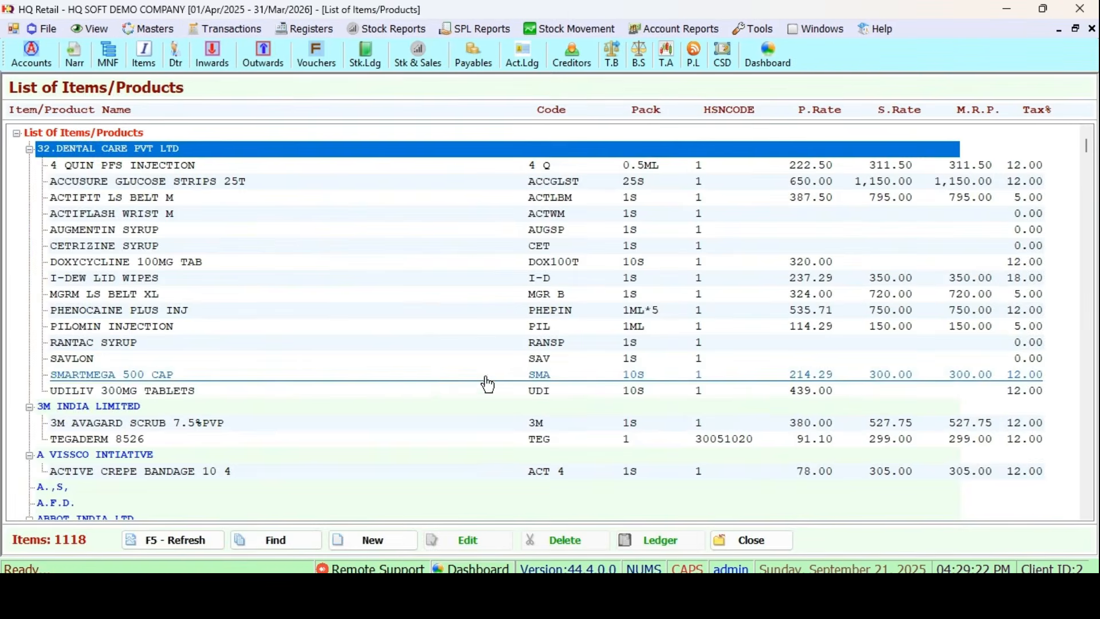
pyautogui.click(963, 309)
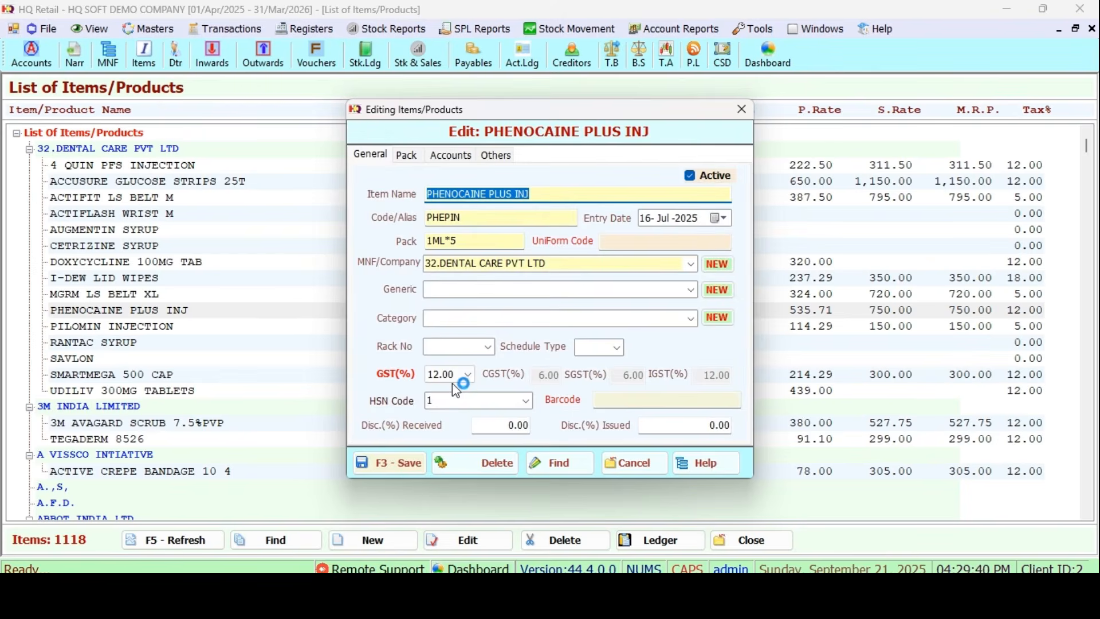
pyautogui.click(449, 376)
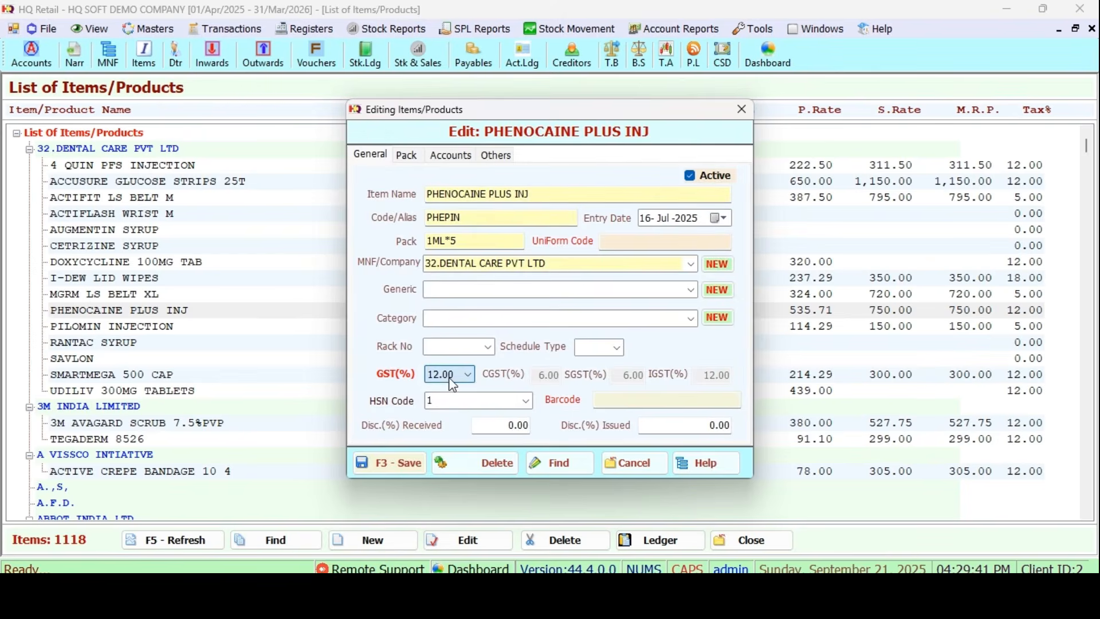
pyautogui.click(632, 462)
pyautogui.click(767, 541)
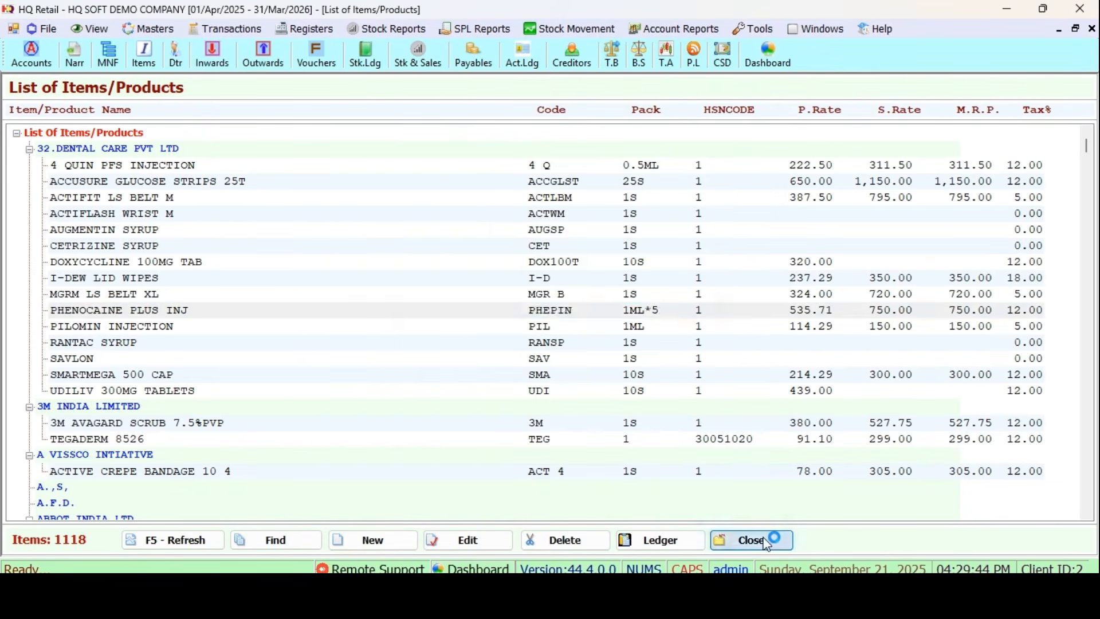
pyautogui.click(587, 352)
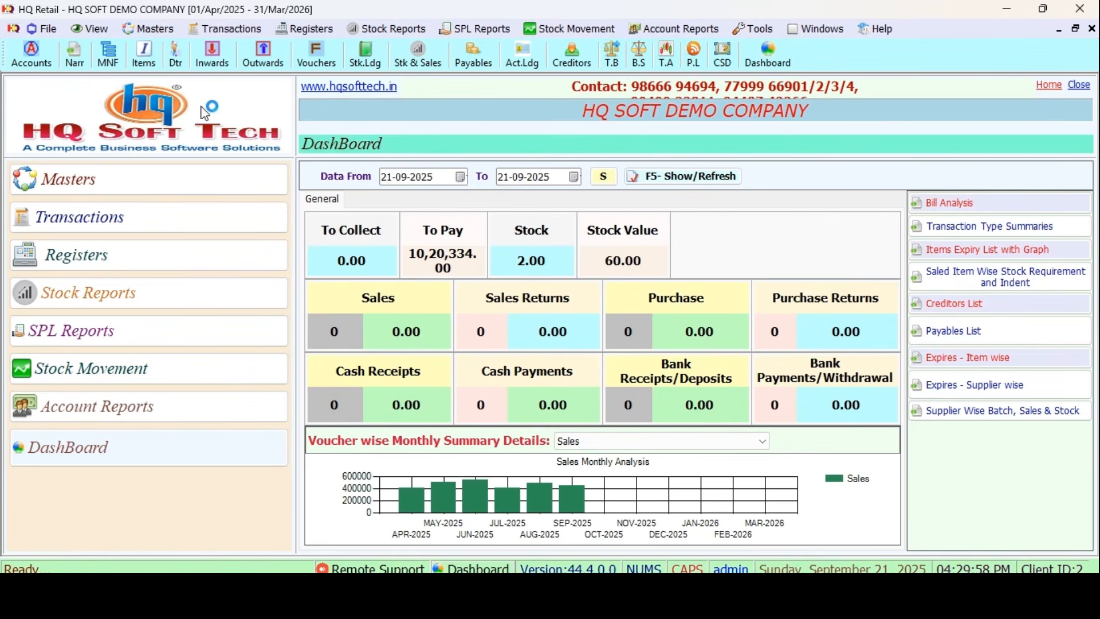
# Look through the list of items and products for their tax percentages, and close the list.
pyautogui.click(150, 28)
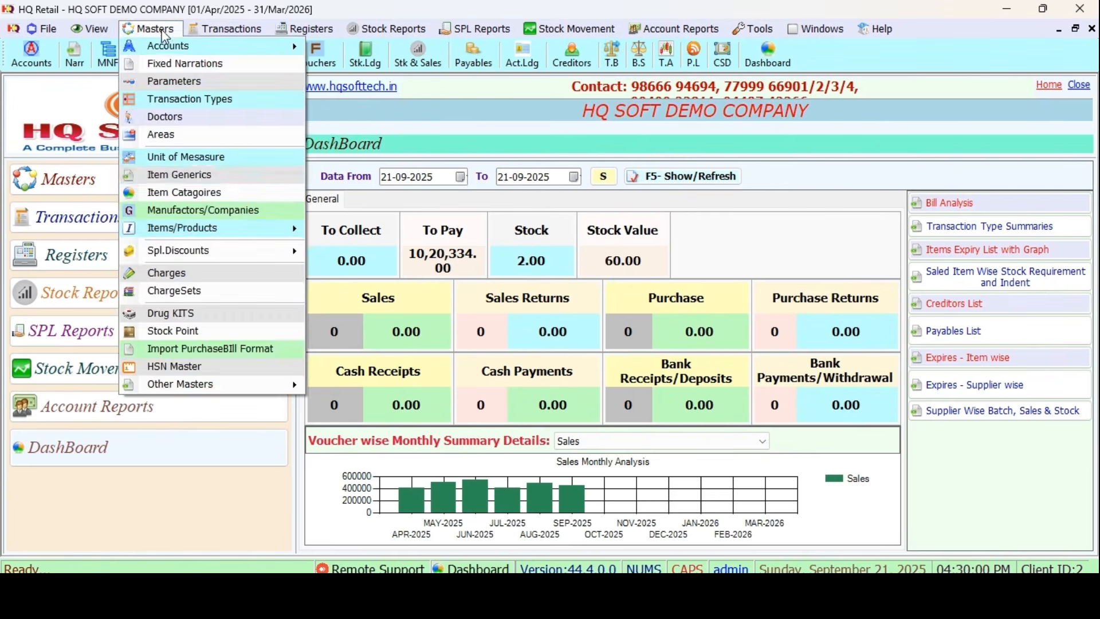
pyautogui.moveTo(209, 229)
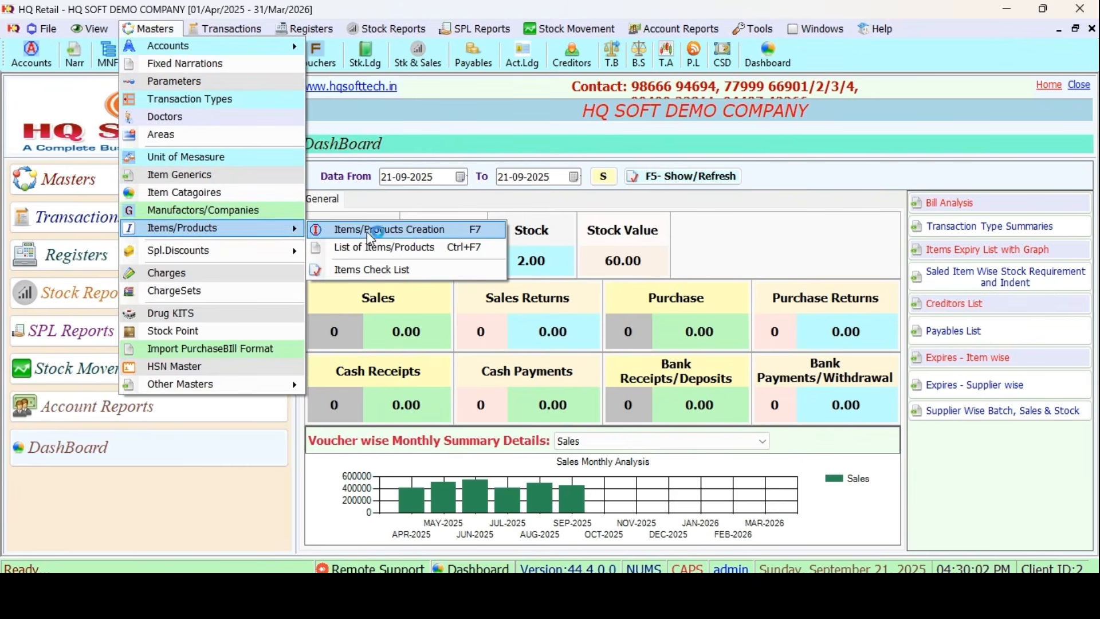
pyautogui.click(373, 248)
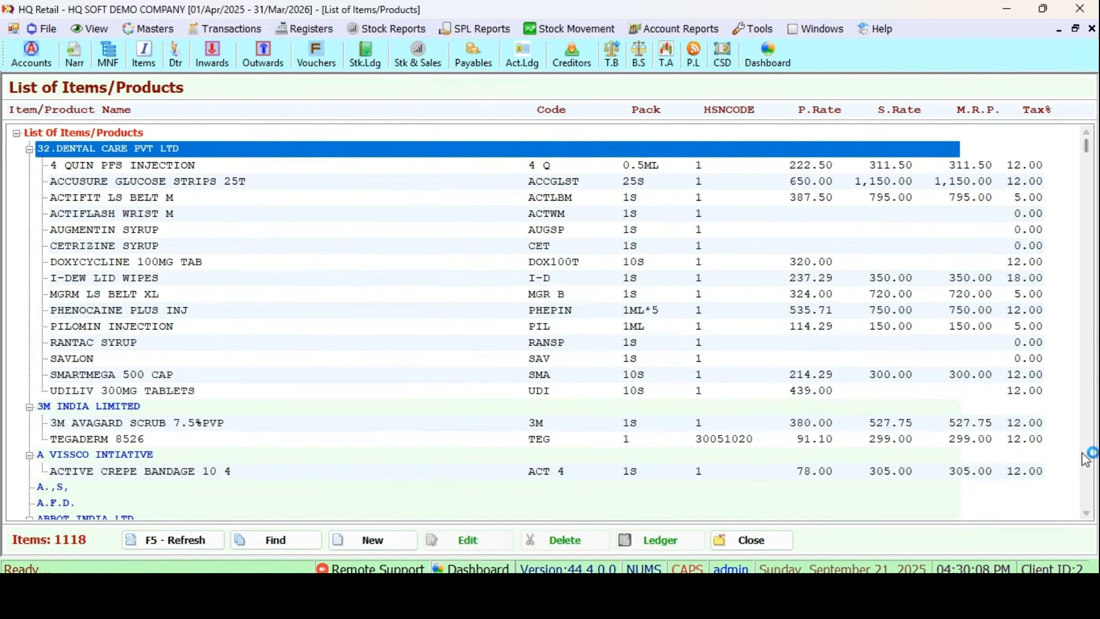
pyautogui.click(1089, 461)
pyautogui.click(1089, 462)
pyautogui.click(1088, 462)
pyautogui.click(1090, 491)
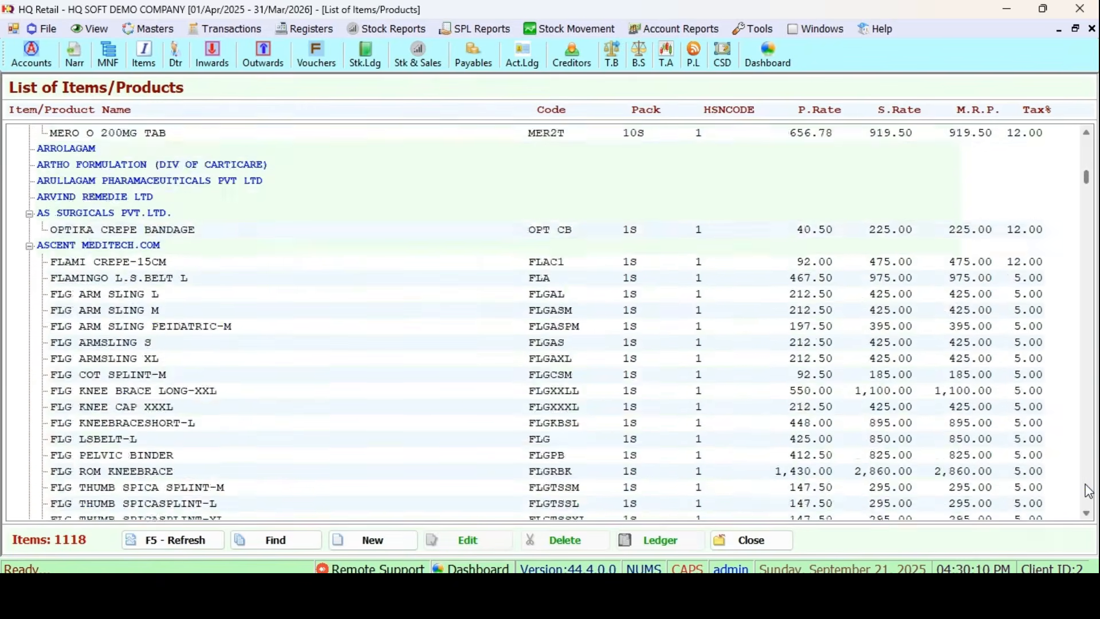
pyautogui.click(1090, 491)
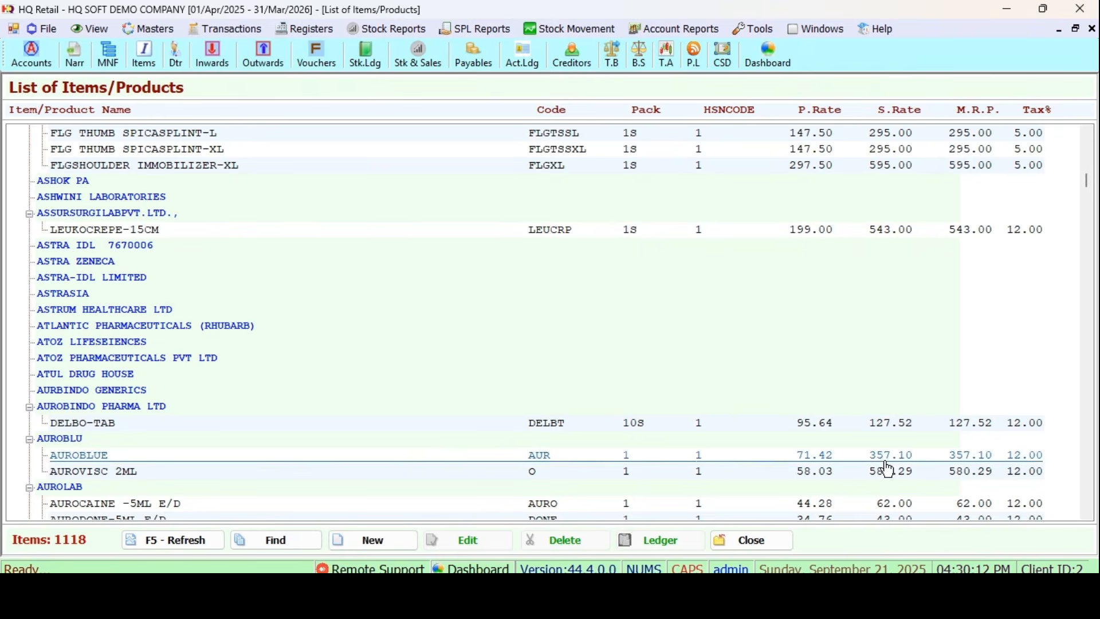
pyautogui.click(775, 542)
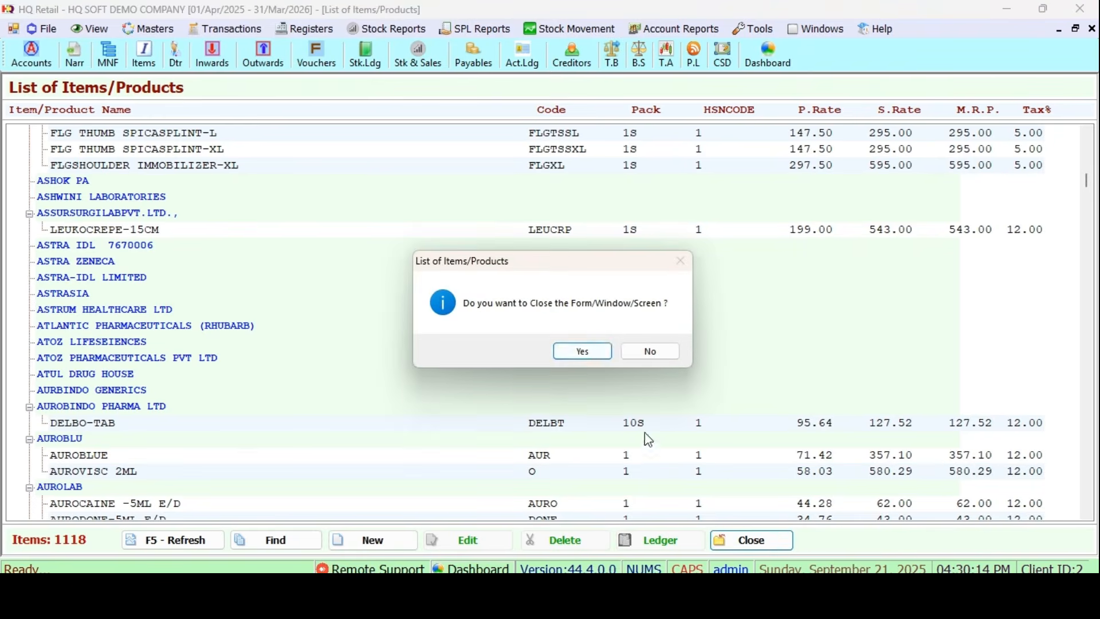
pyautogui.click(601, 351)
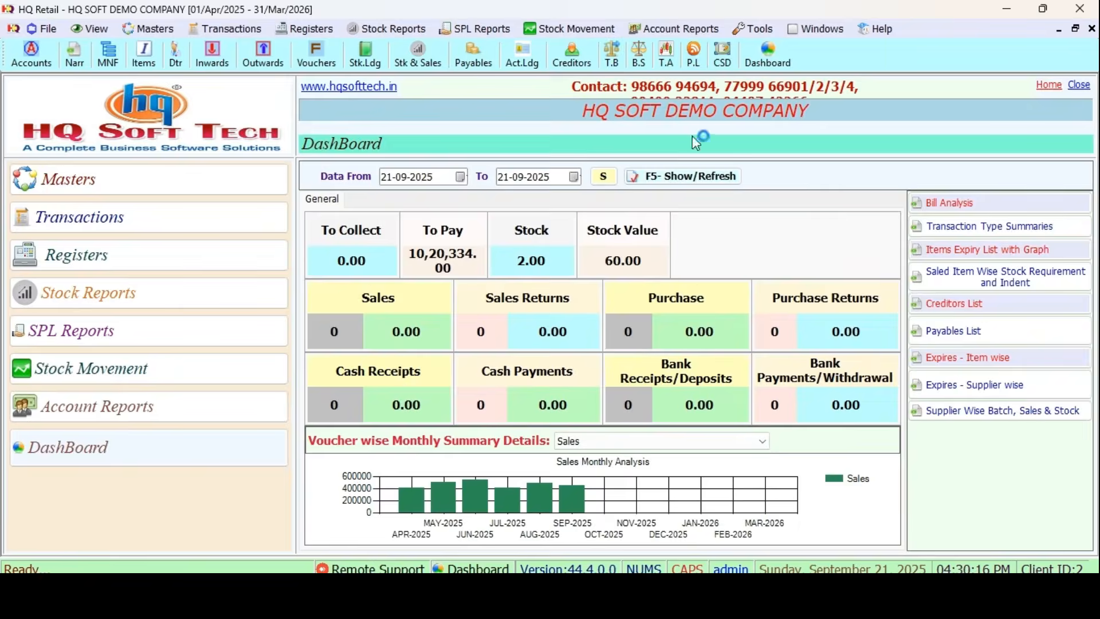
# Open the item GST tax rate and HSN code update and select only ABBOT INDIA LTD, ABBOTT HEALTH CARE PVT LTD and ABERIS HEALTH CARE.
pyautogui.click(759, 30)
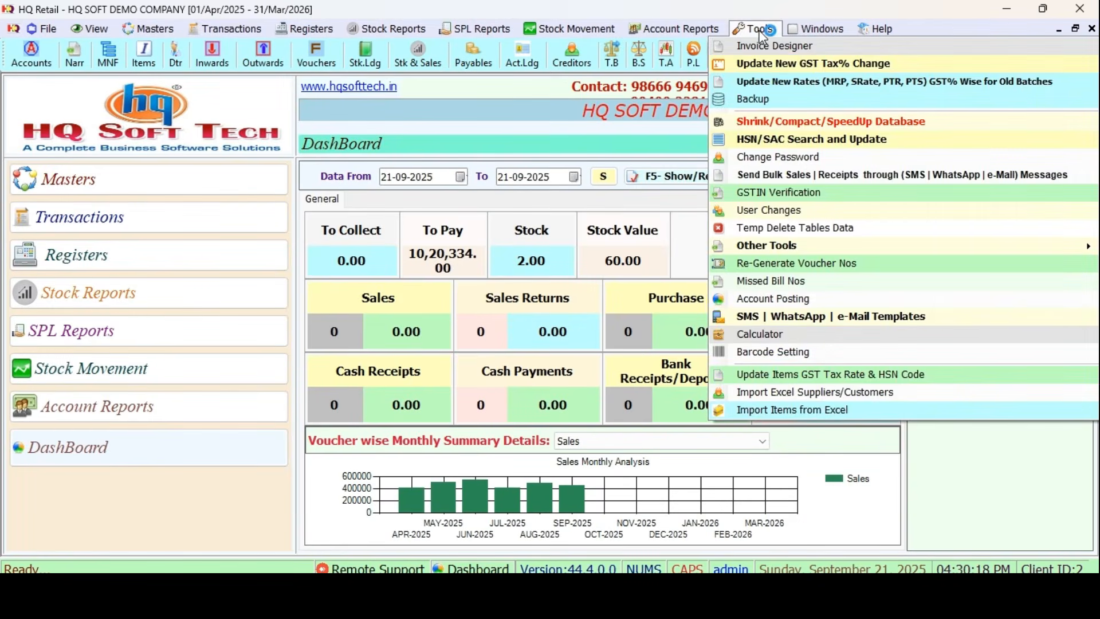
pyautogui.click(814, 375)
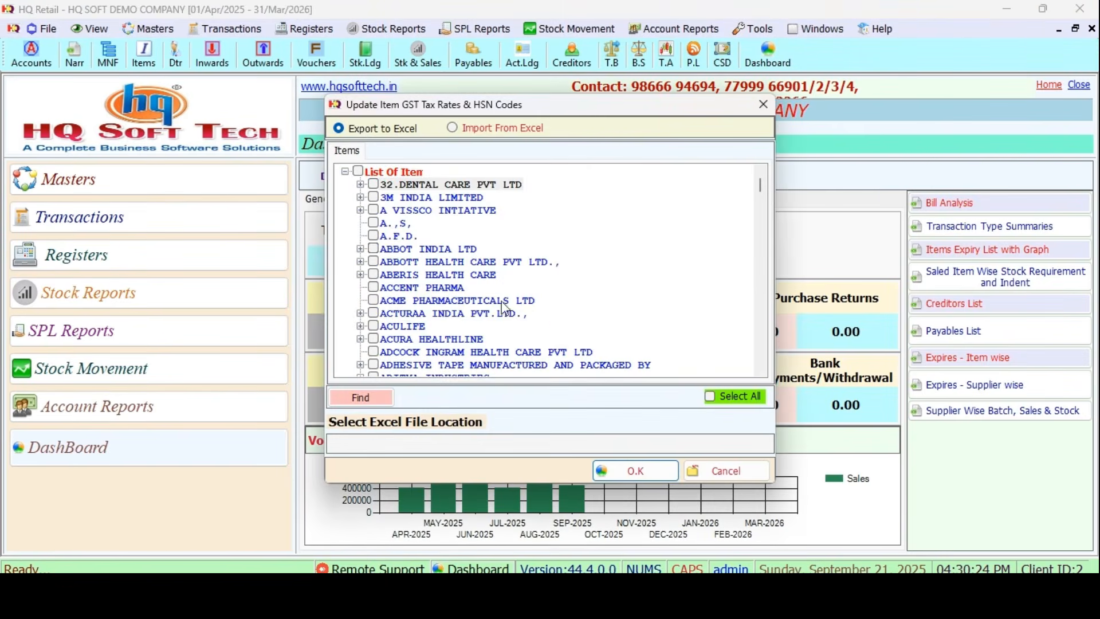
pyautogui.click(717, 401)
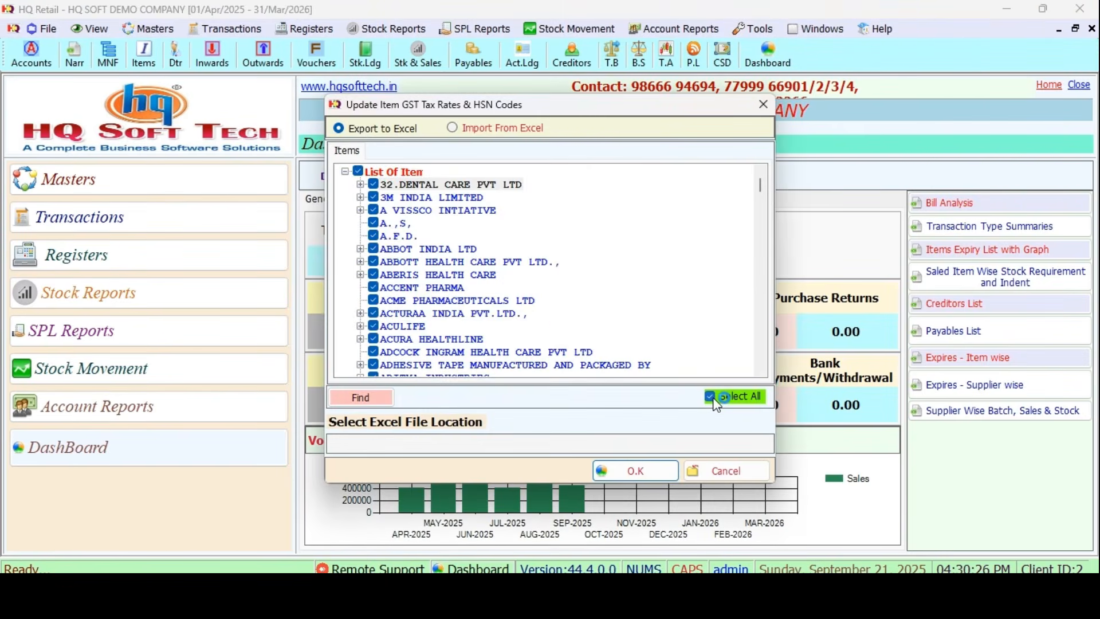
pyautogui.click(359, 172)
pyautogui.click(373, 248)
pyautogui.click(373, 261)
pyautogui.click(373, 275)
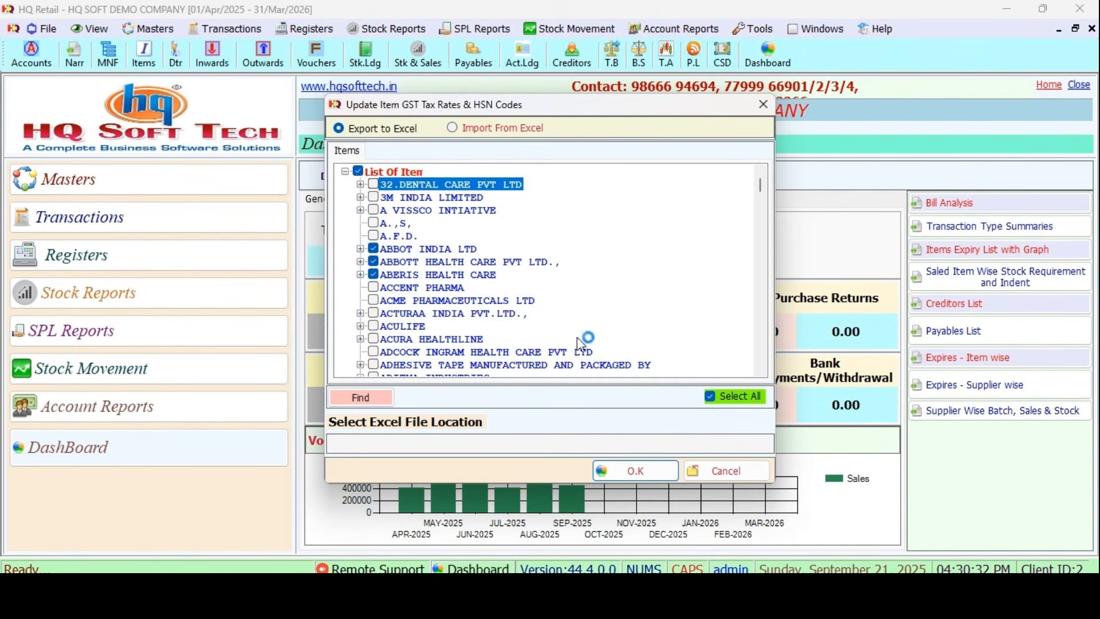
# Export the selected manufacturers' items to an Excel file named NEW on the Desktop.
pyautogui.click(649, 474)
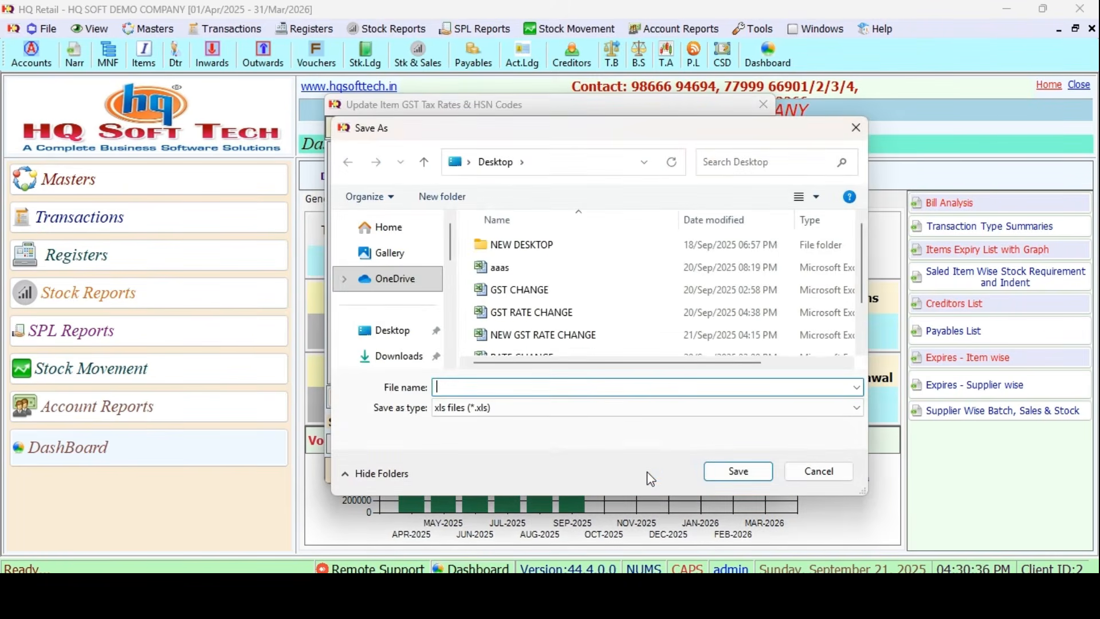
pyautogui.write('NEW')
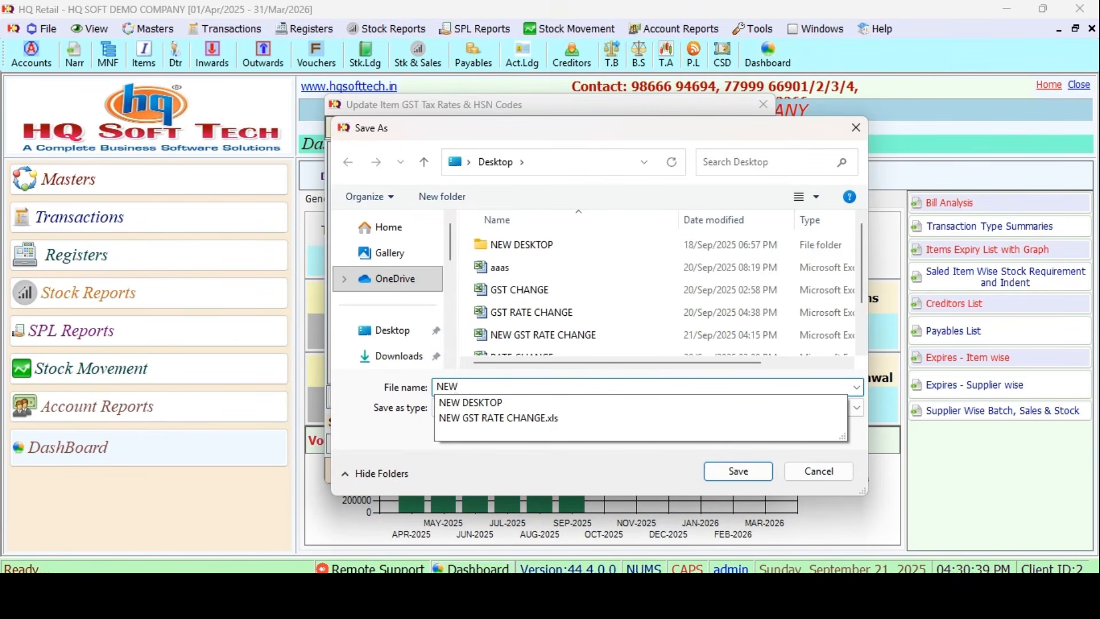
pyautogui.click(753, 473)
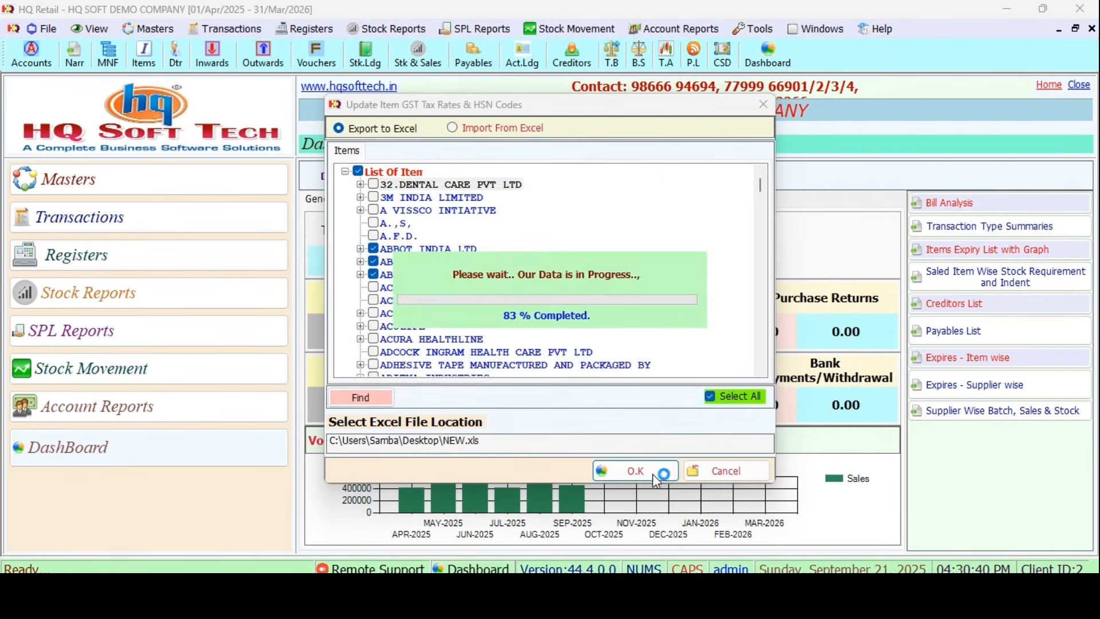
pyautogui.click(651, 352)
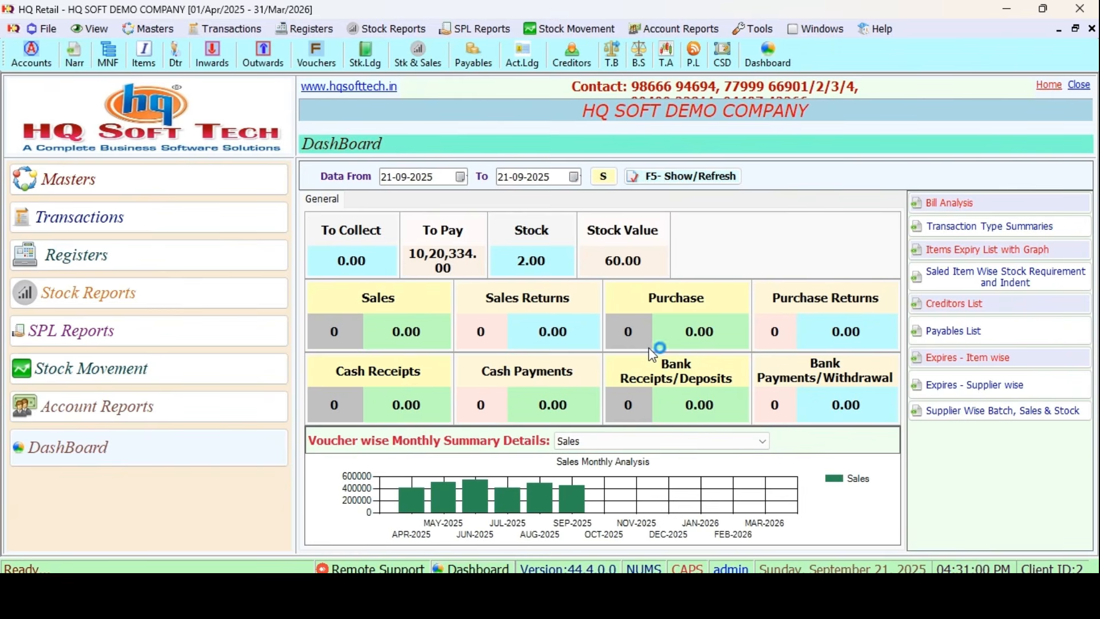
# Switch to the desktop, open the exported NEW workbook in Excel, and dismiss the OneDrive editing offers.
pyautogui.click(1014, 11)
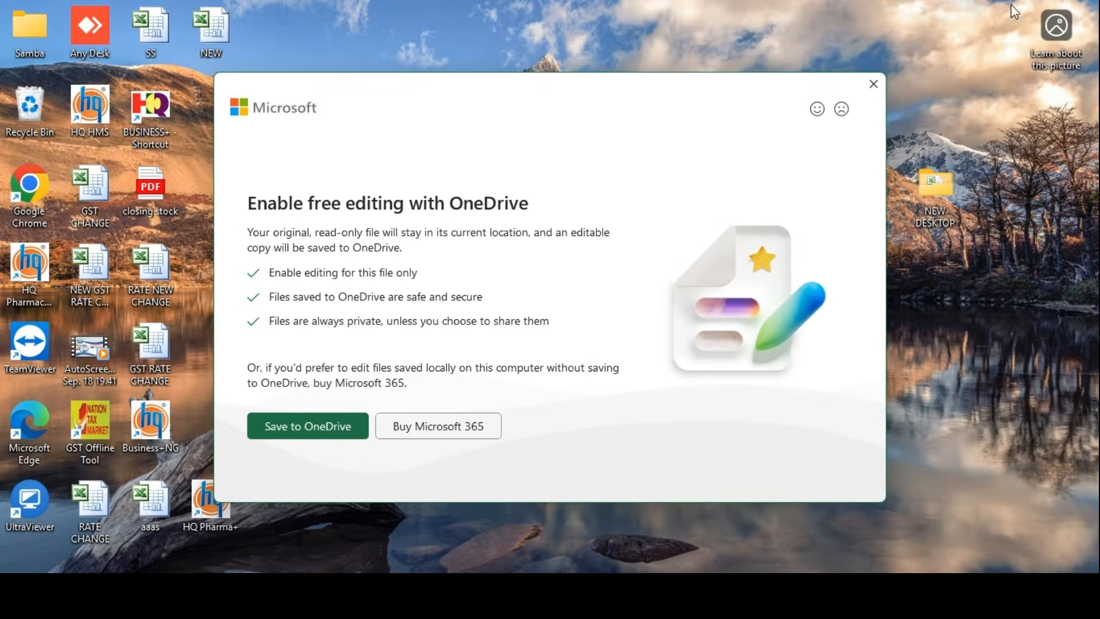
pyautogui.click(873, 84)
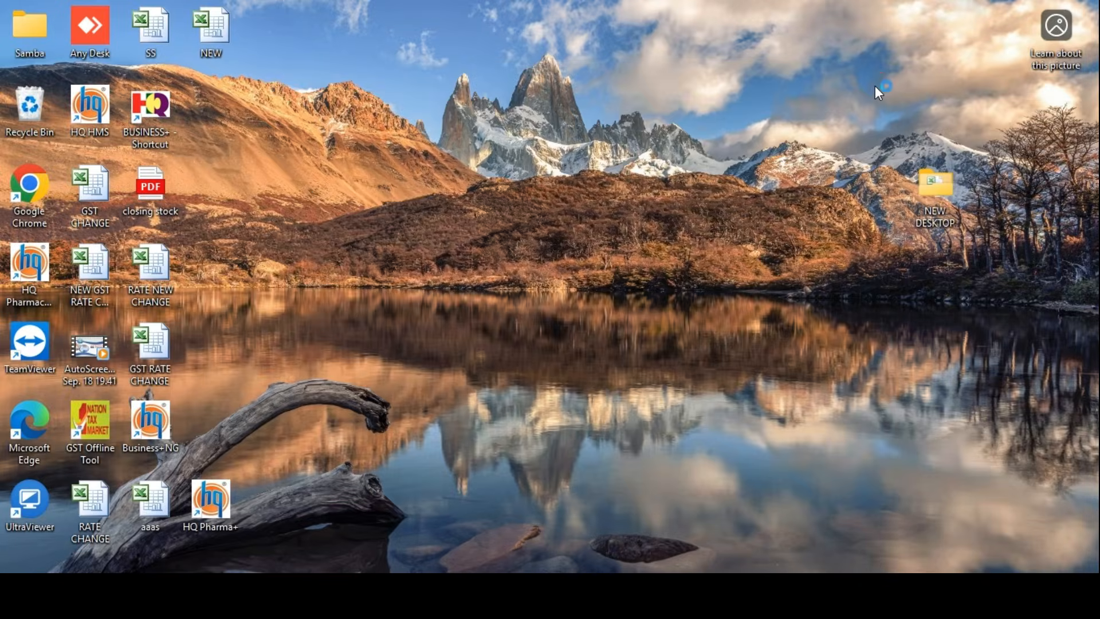
pyautogui.doubleClick(211, 26)
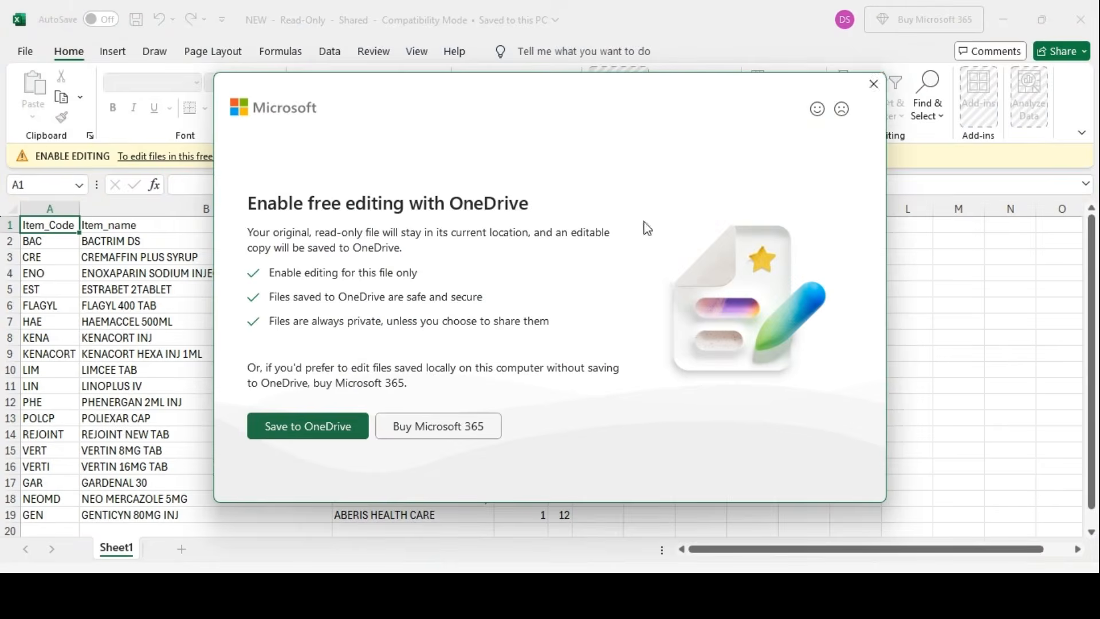
pyautogui.click(875, 86)
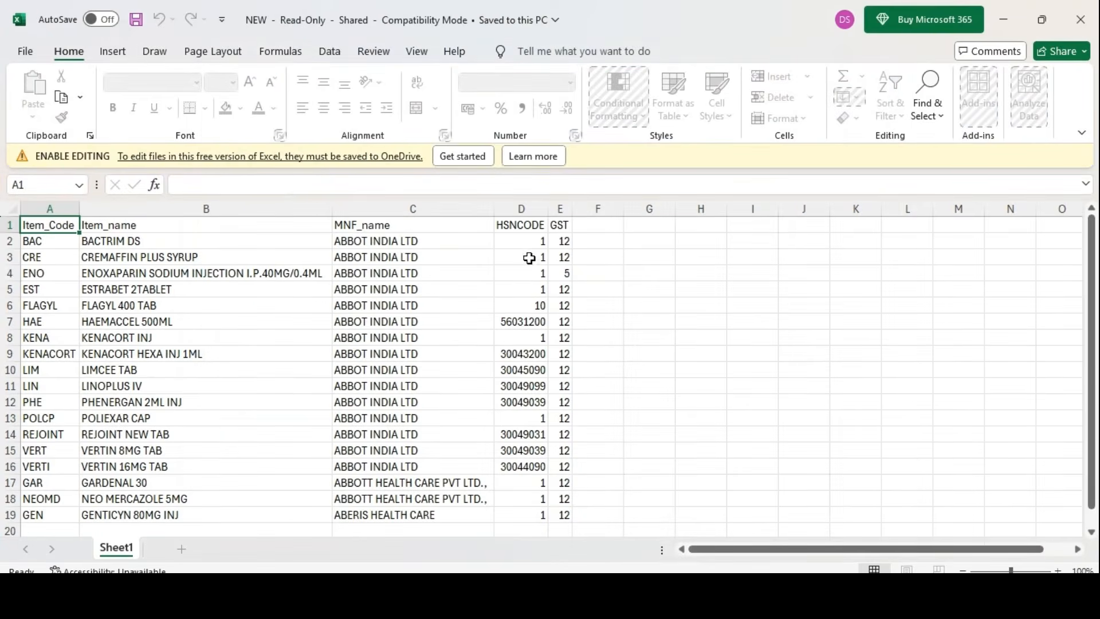
# Try to set up a replacement of 12 with 5 in the GST column, and close it without replacing.
pyautogui.click(562, 211)
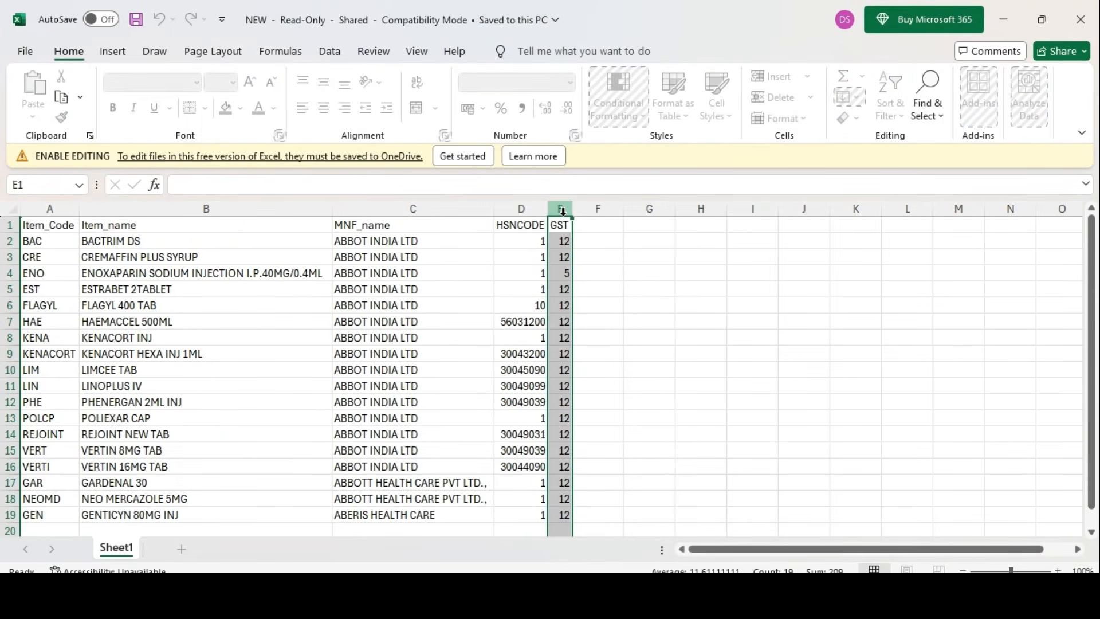
pyautogui.hotkey('ctrl', 'h')
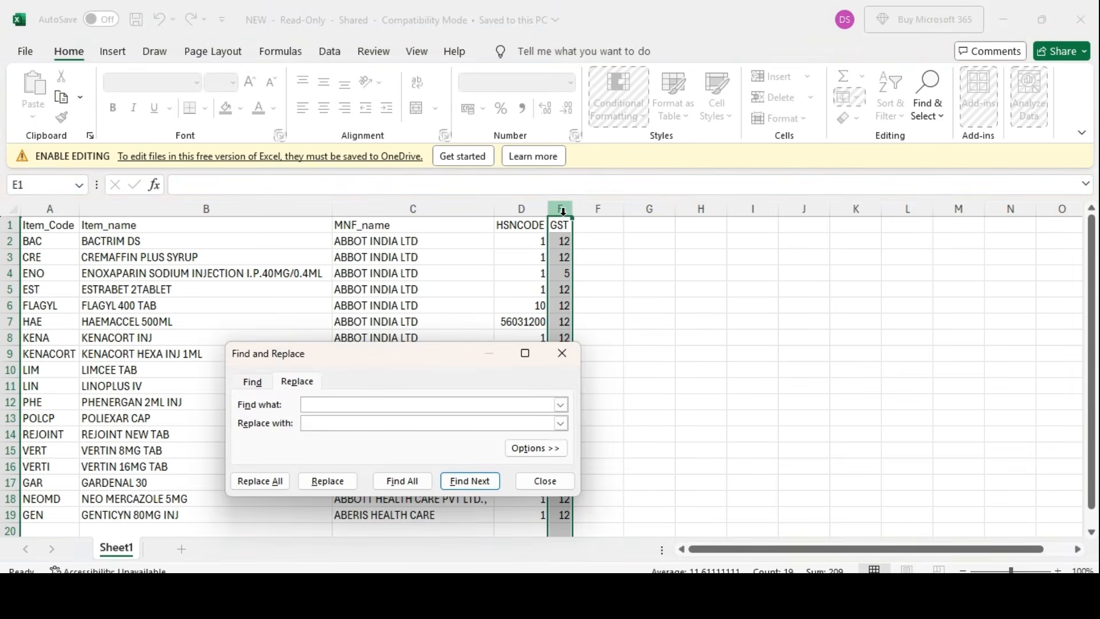
pyautogui.write('12')
pyautogui.write('5')
pyautogui.click(528, 479)
# Look through the items' rates in the GST column, and close the workbook without changing it.
pyautogui.click(566, 323)
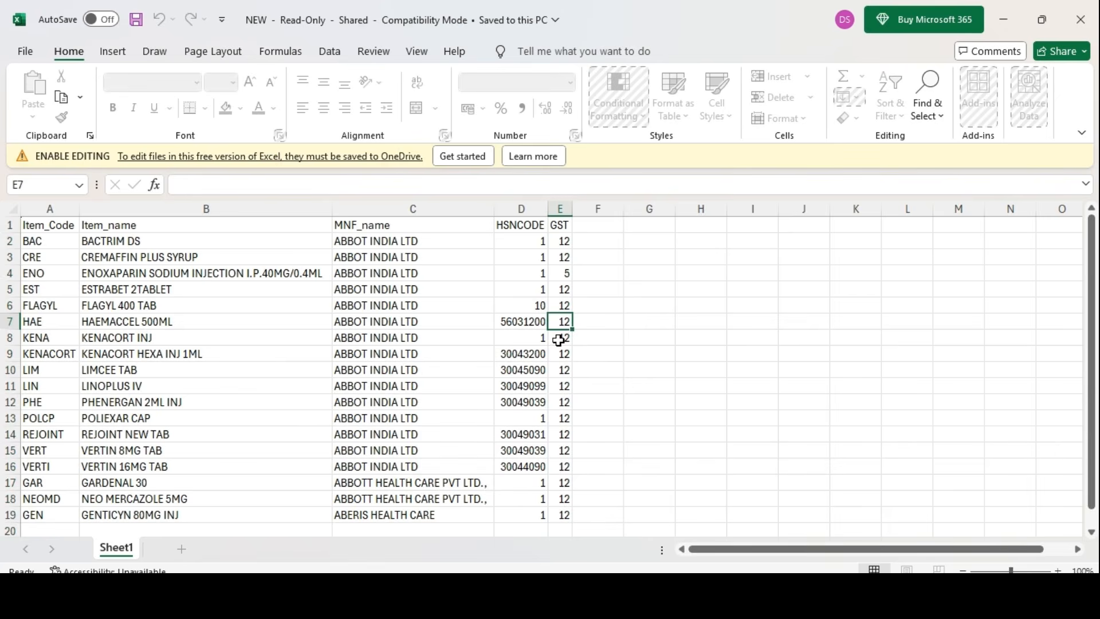
pyautogui.press('Down')
pyautogui.press('Down')
pyautogui.press('Down')
pyautogui.press('Down')
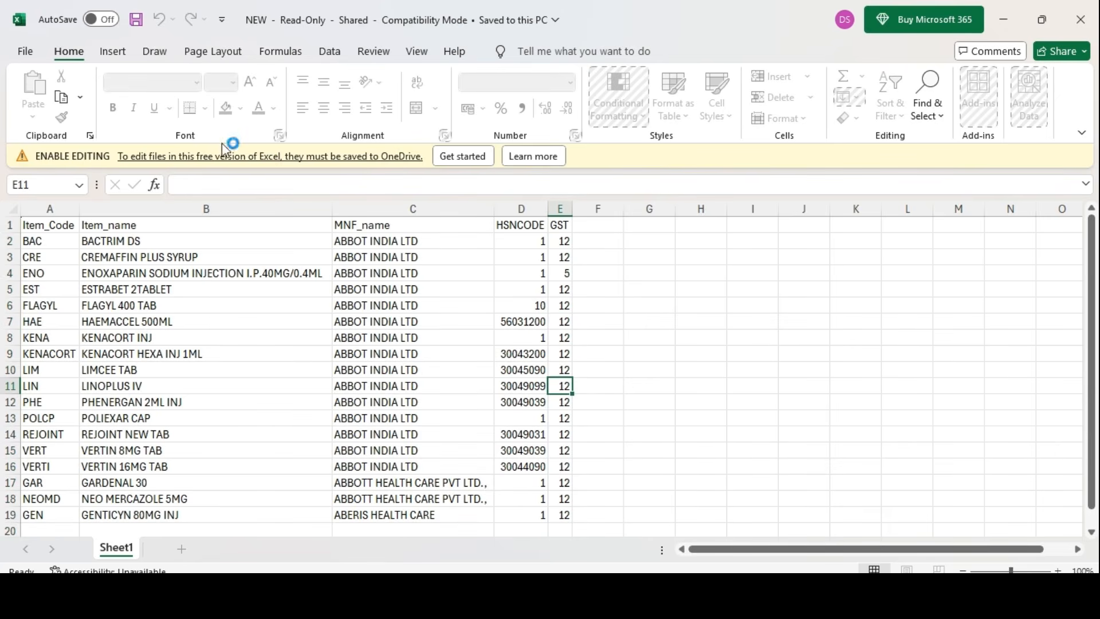
pyautogui.click(24, 51)
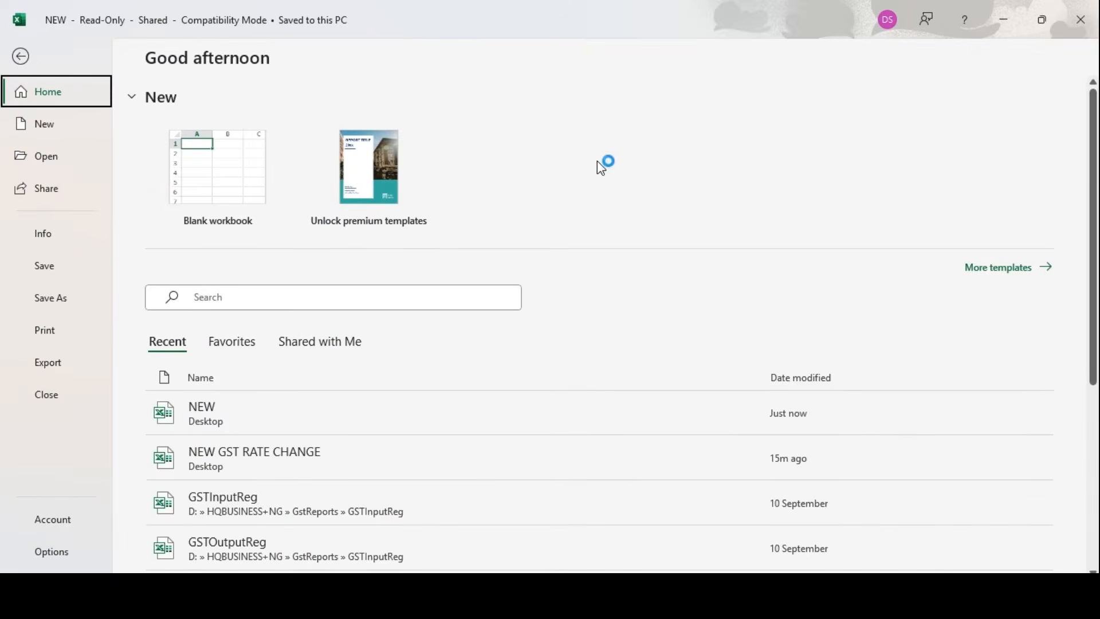
pyautogui.click(22, 58)
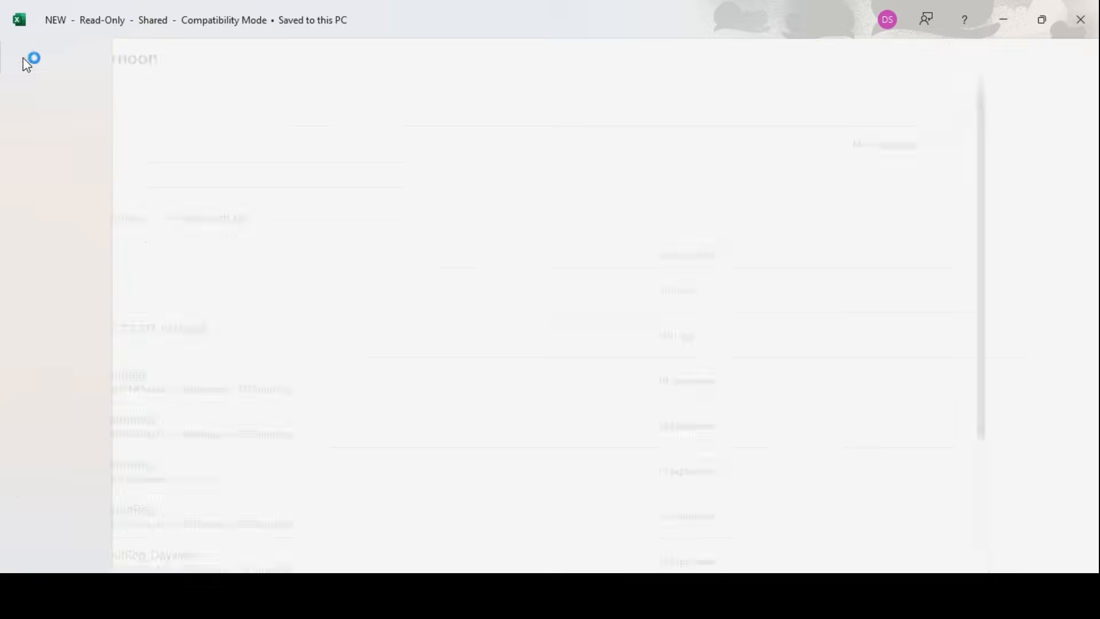
pyautogui.click(1081, 21)
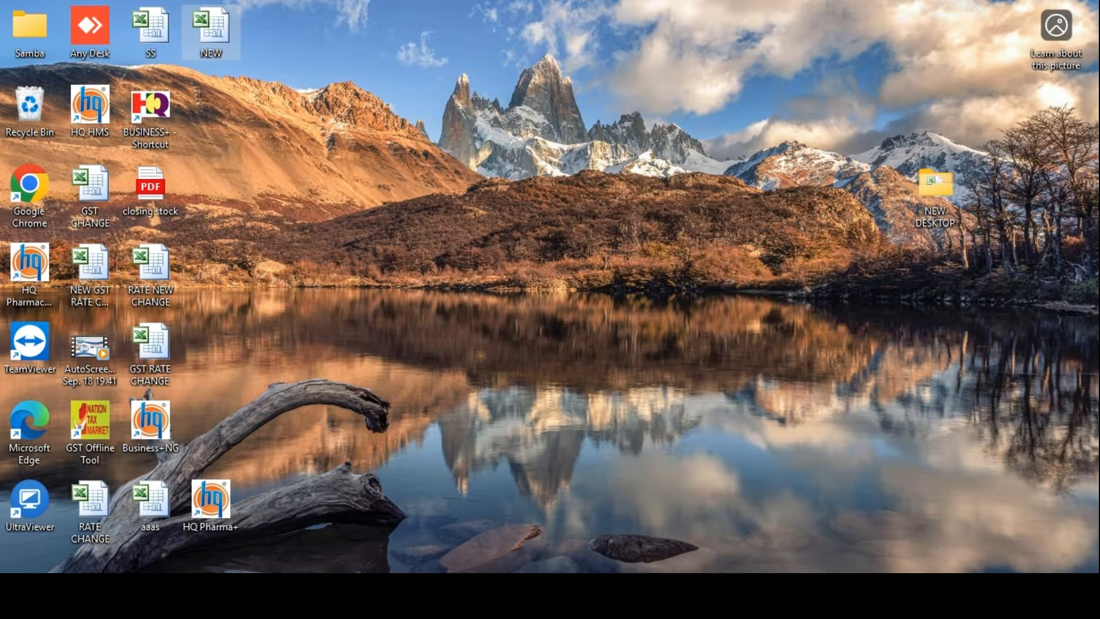
# Return to HQ Pharmacy, choose NEW.xls for an Excel import of GST tax rates and HSN codes, and cancel the import.
pyautogui.click(676, 597)
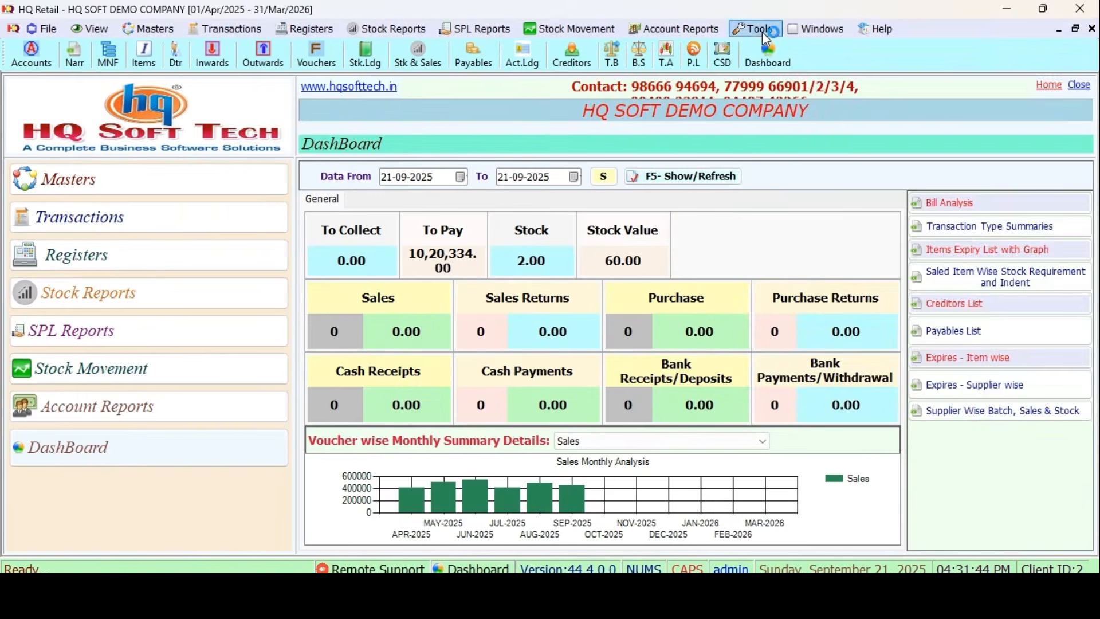
pyautogui.click(762, 32)
pyautogui.click(802, 373)
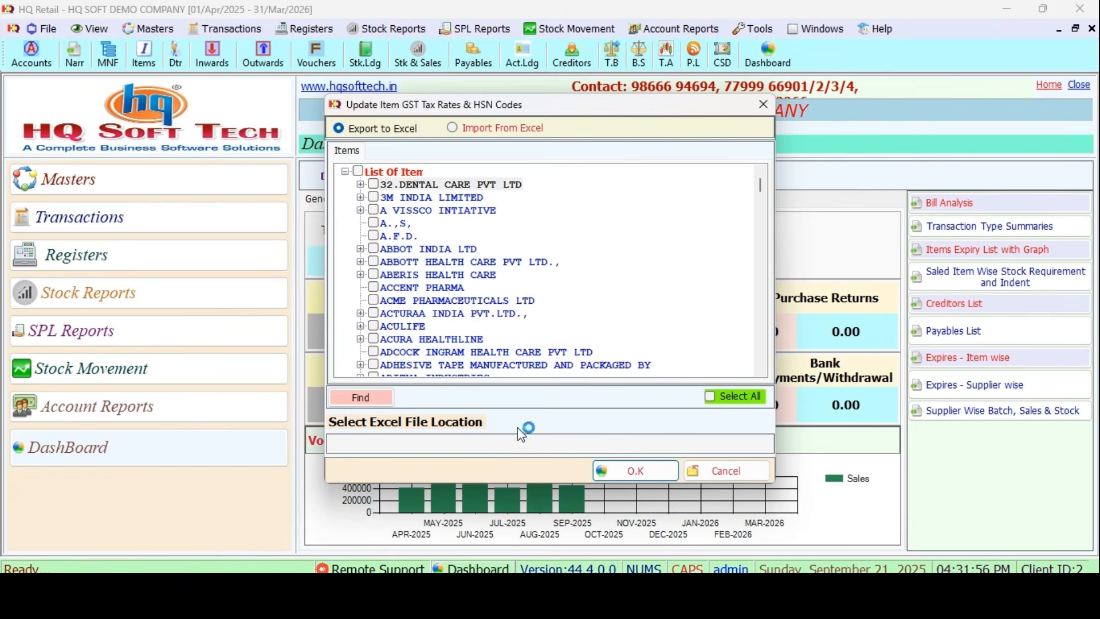
pyautogui.click(486, 126)
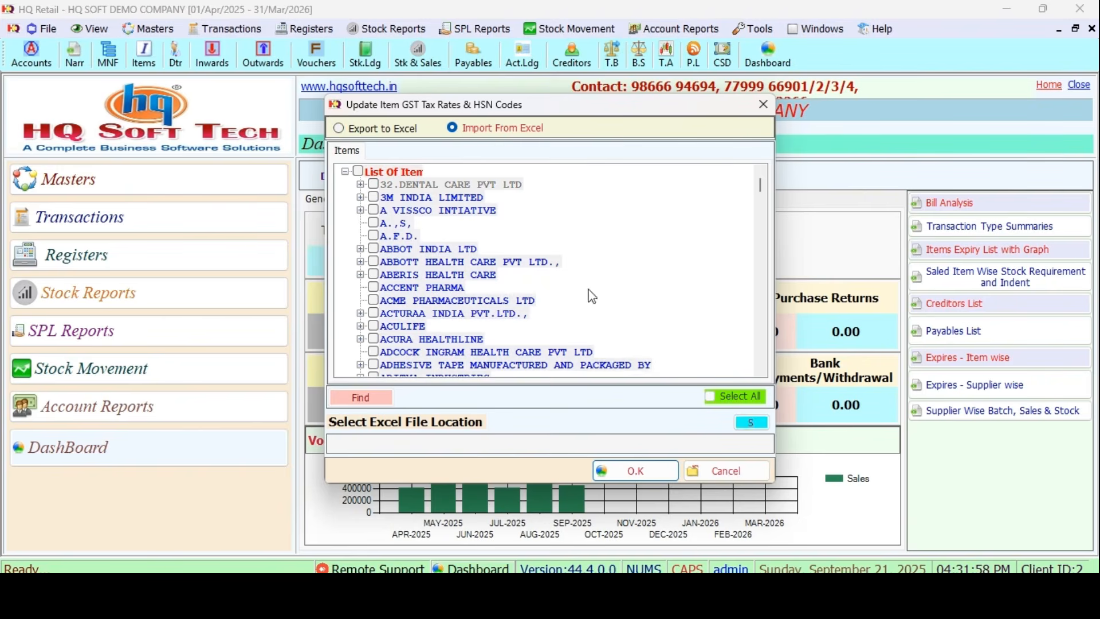
pyautogui.click(751, 422)
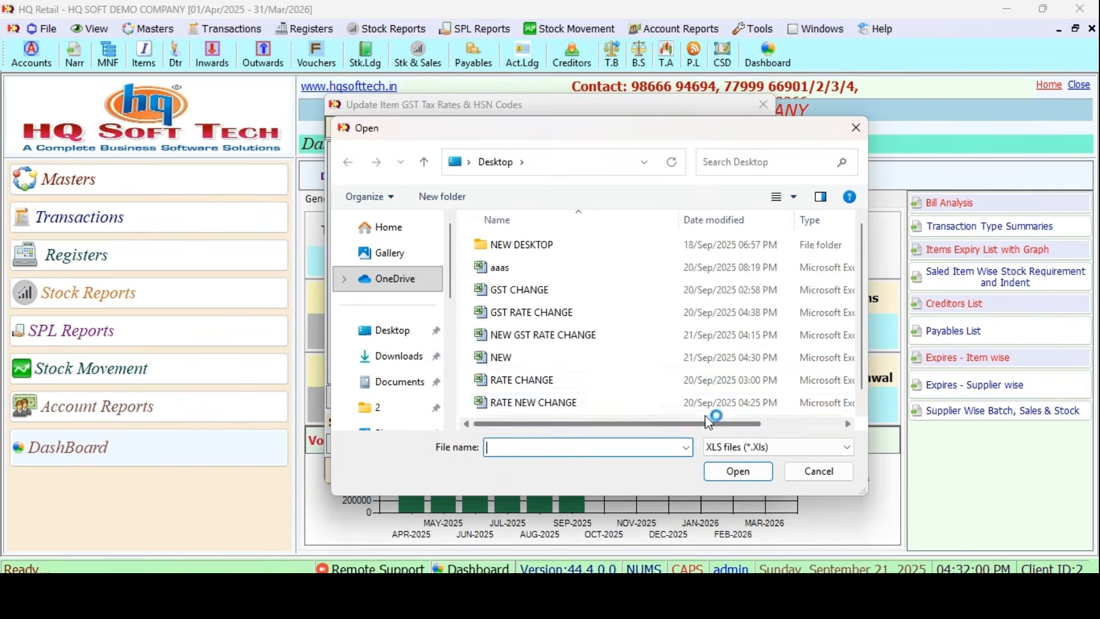
pyautogui.doubleClick(515, 357)
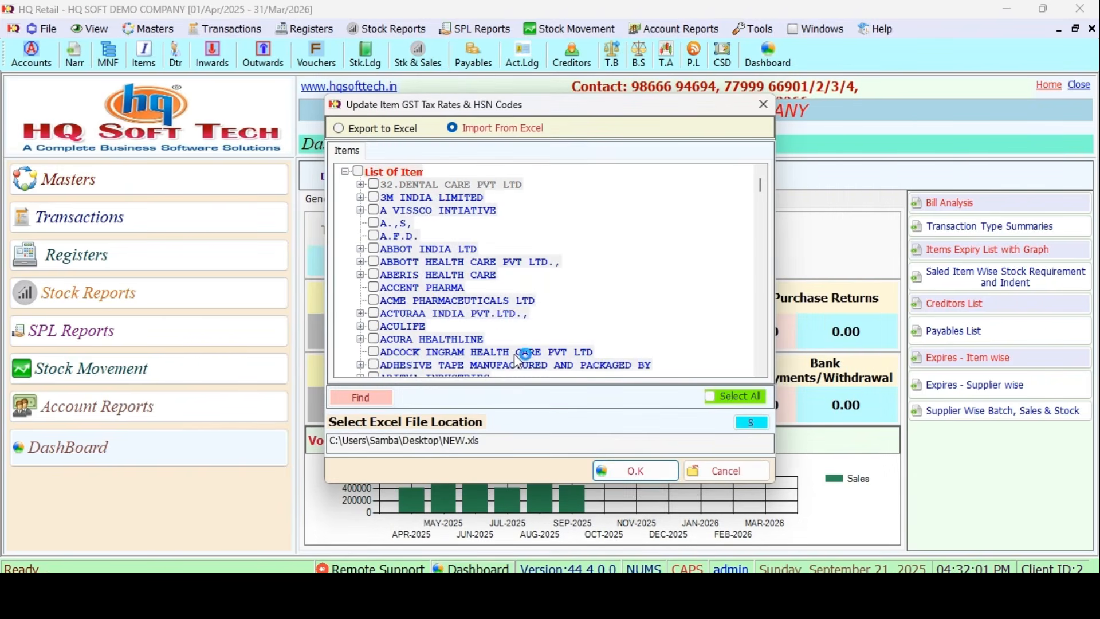
pyautogui.click(736, 469)
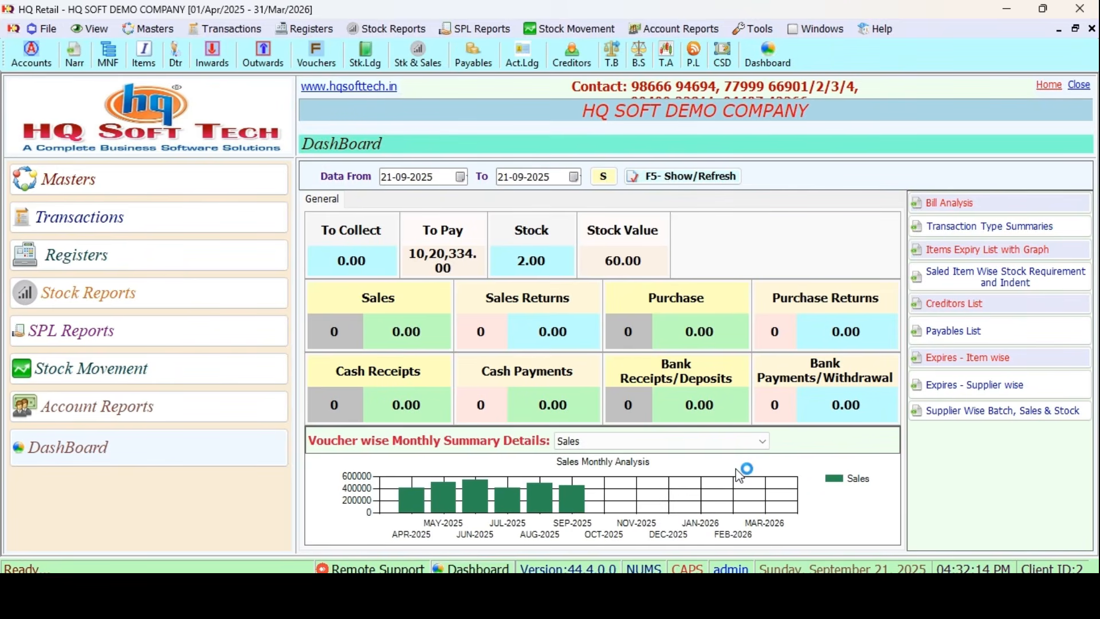
# Open the data backup for HQ SOFT DEMO COMPANY and set its location to the BEFORE GST BACKUP folder on drive E.
pyautogui.click(761, 29)
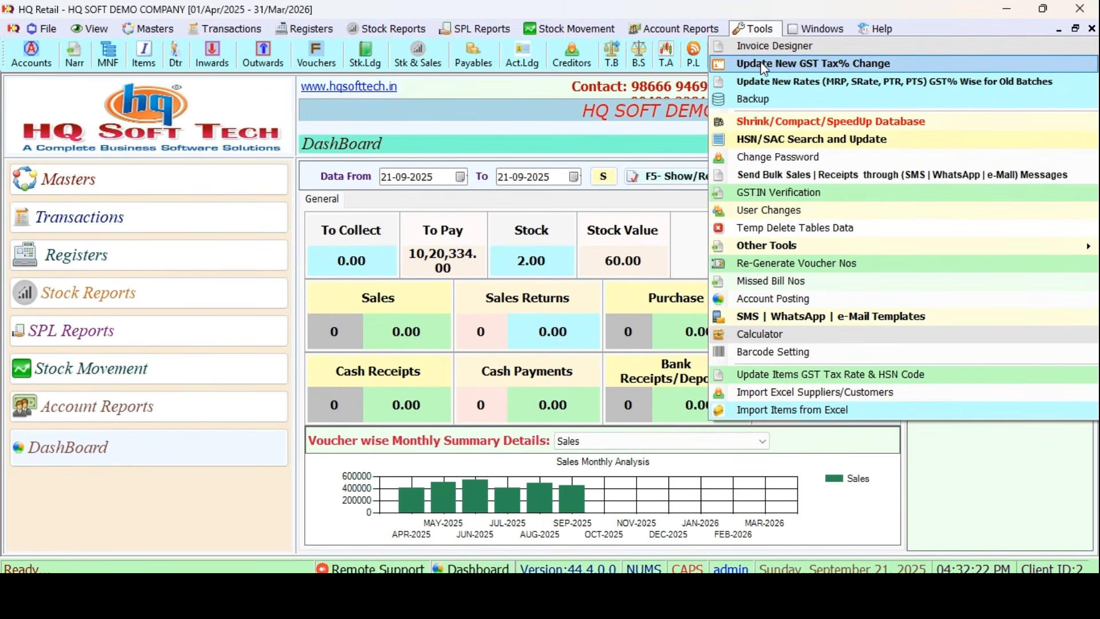
pyautogui.click(750, 101)
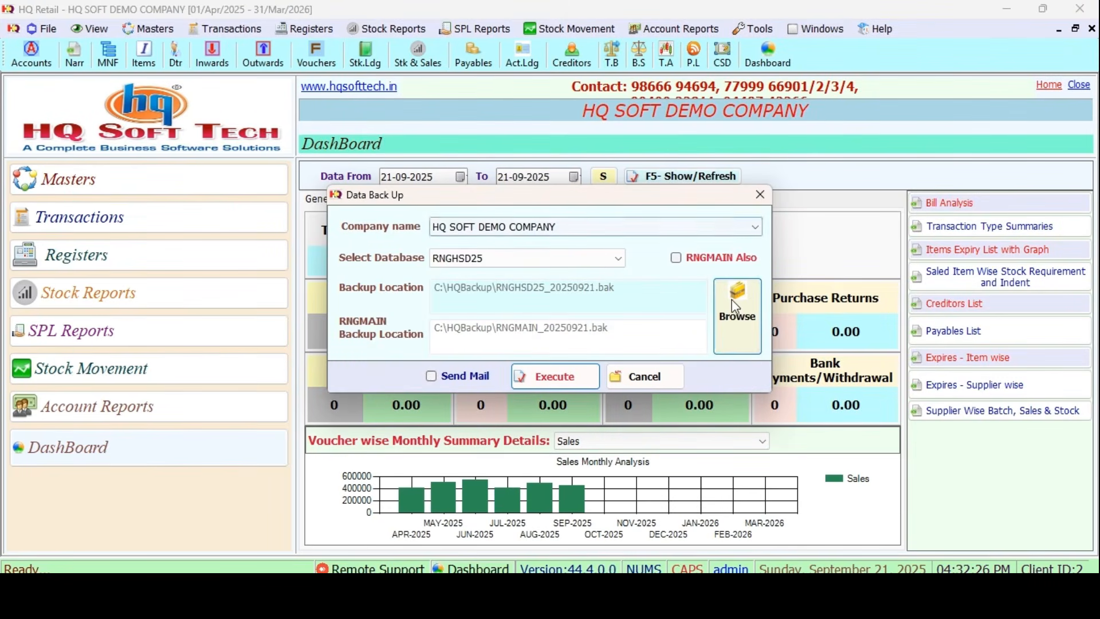
pyautogui.click(737, 309)
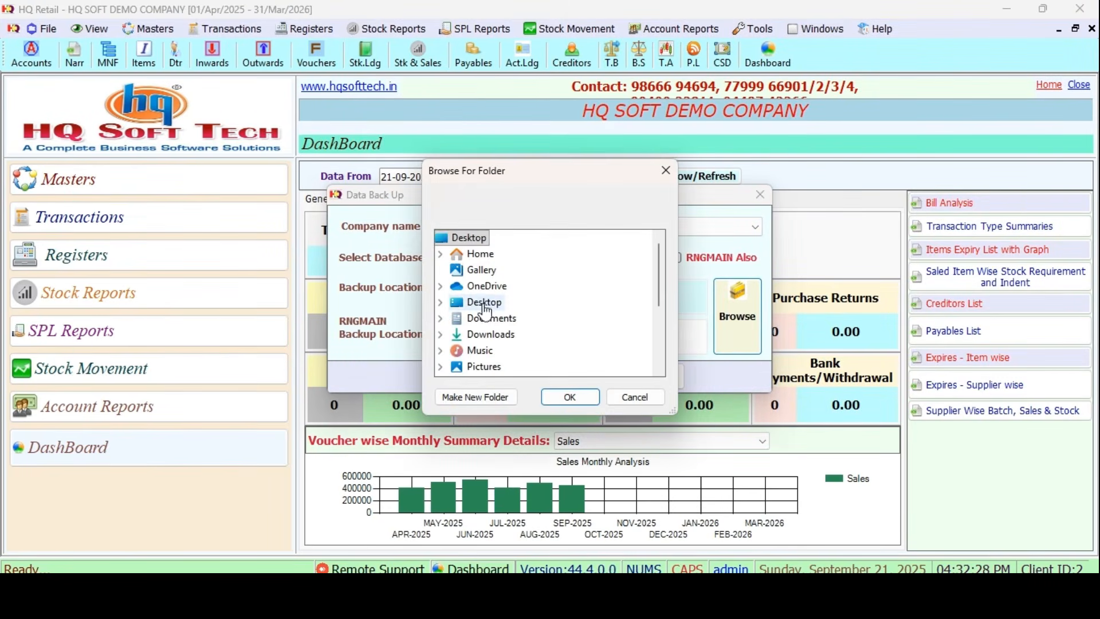
pyautogui.click(651, 348)
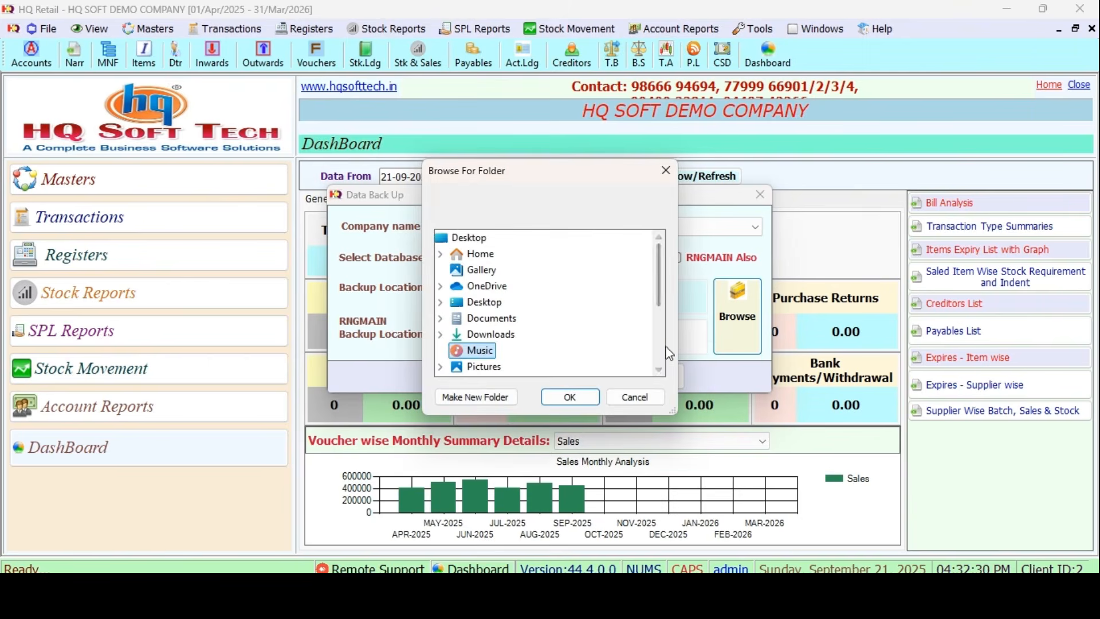
pyautogui.scroll(-3, 659, 347)
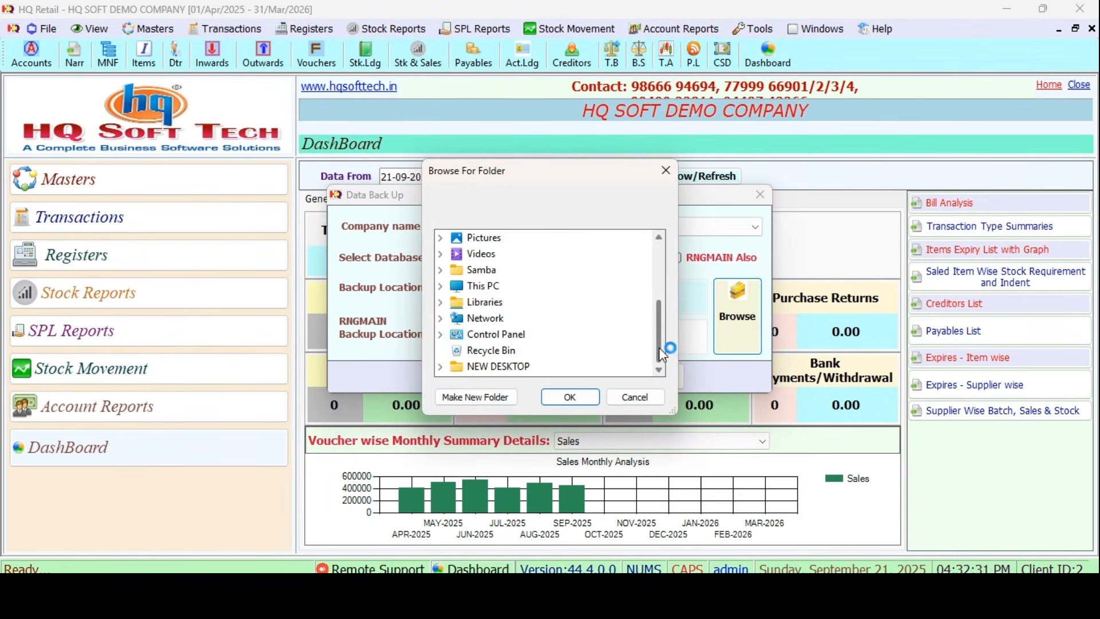
pyautogui.click(496, 291)
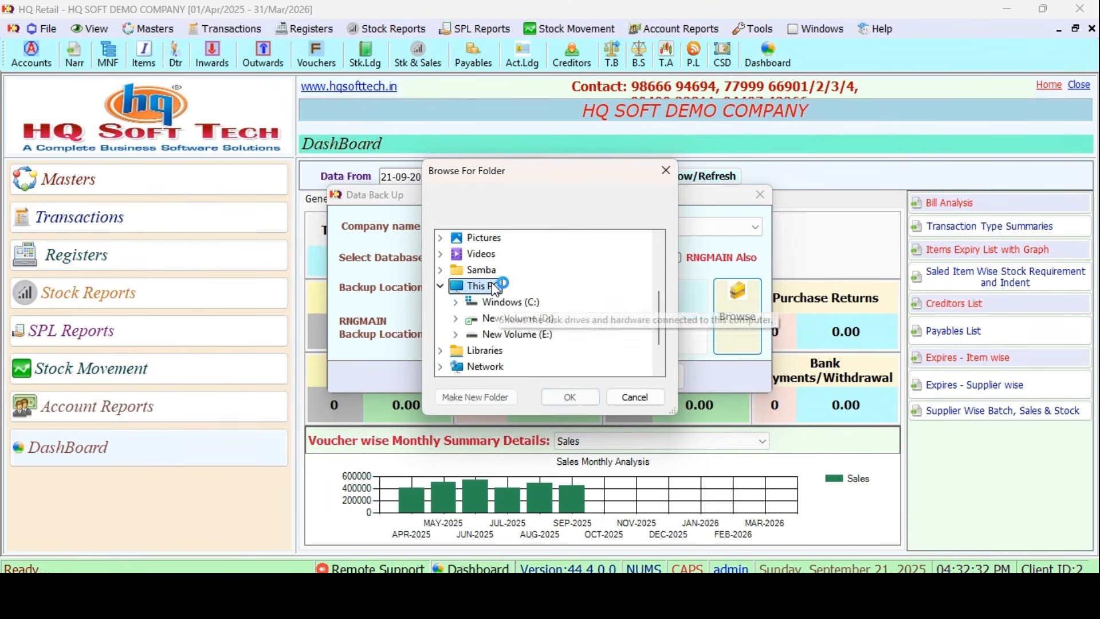
pyautogui.click(544, 338)
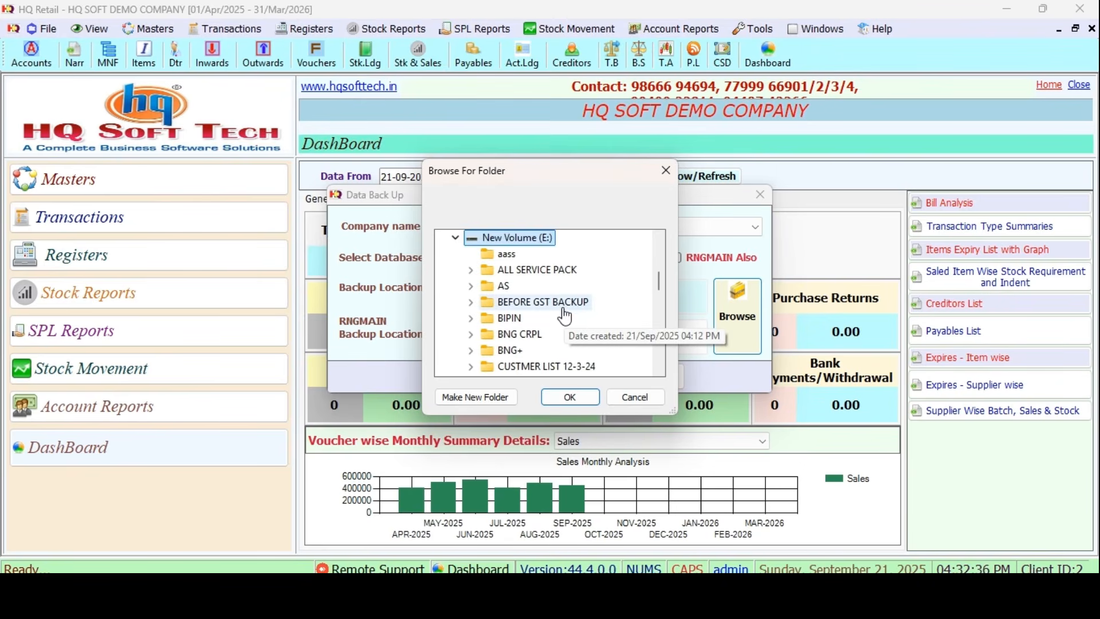
pyautogui.click(564, 313)
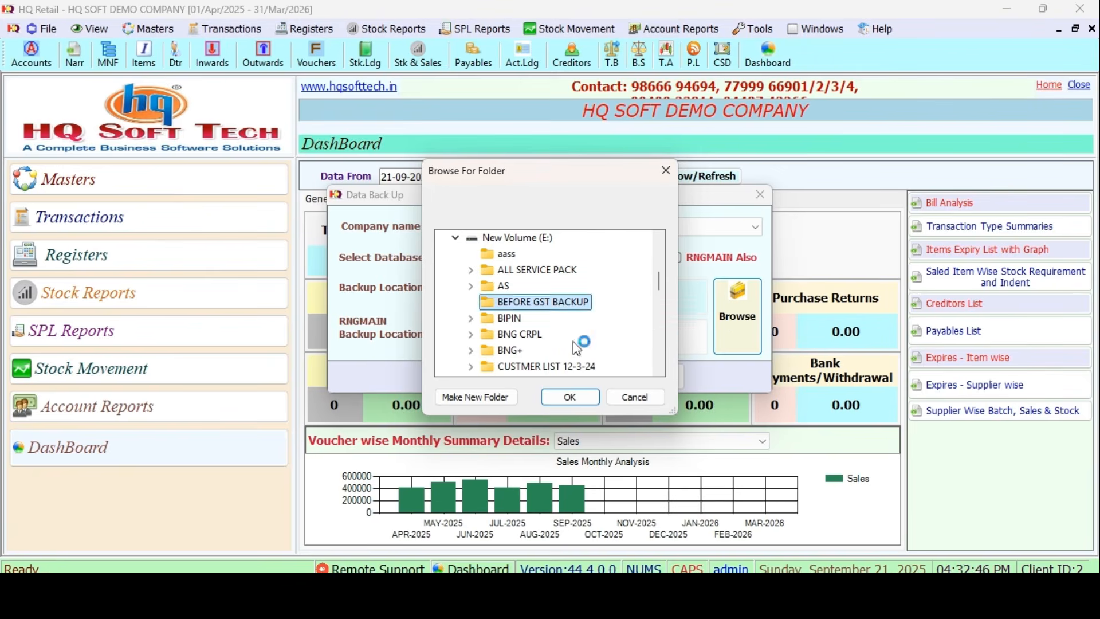
pyautogui.click(569, 398)
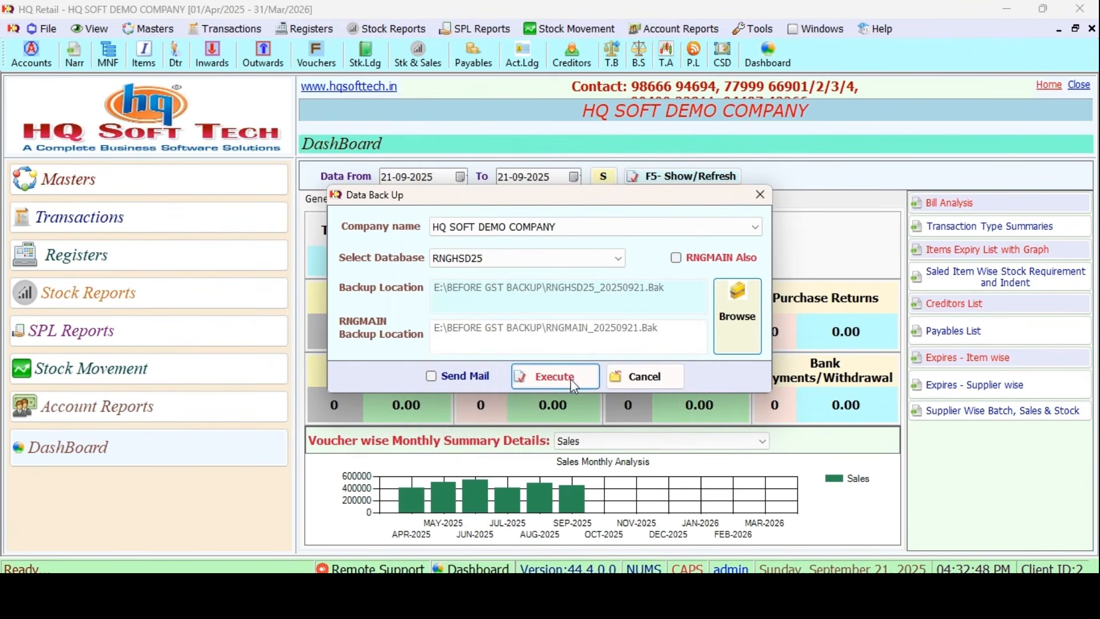
# Run the backup of database RNGHSD25, replacing the existing backup file, and dismiss the completion message.
pyautogui.click(569, 376)
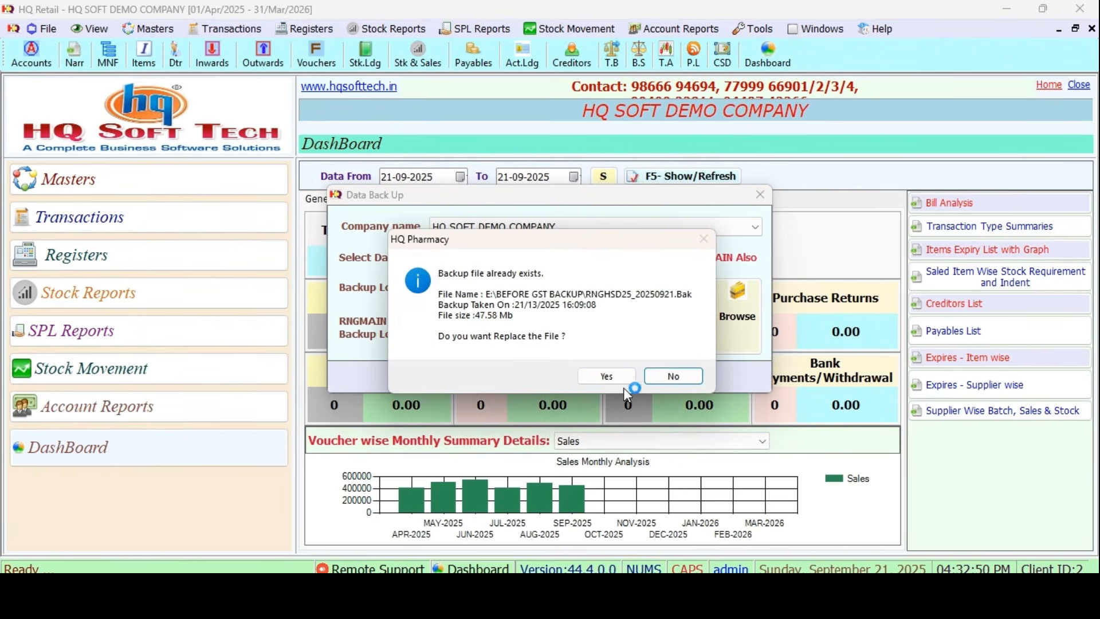
pyautogui.click(606, 376)
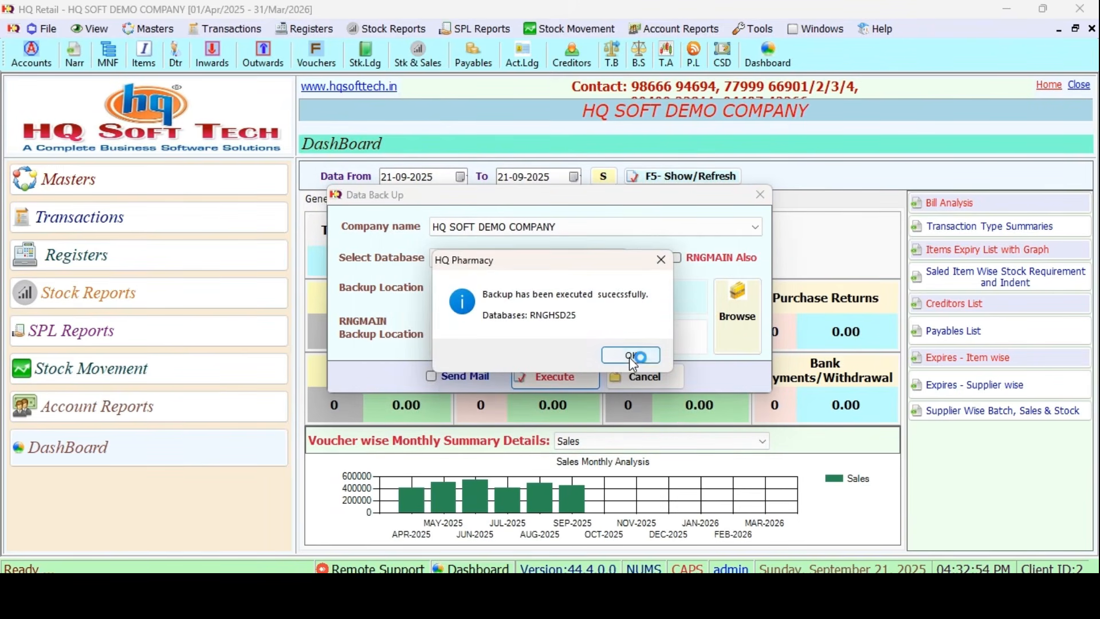
pyautogui.click(630, 356)
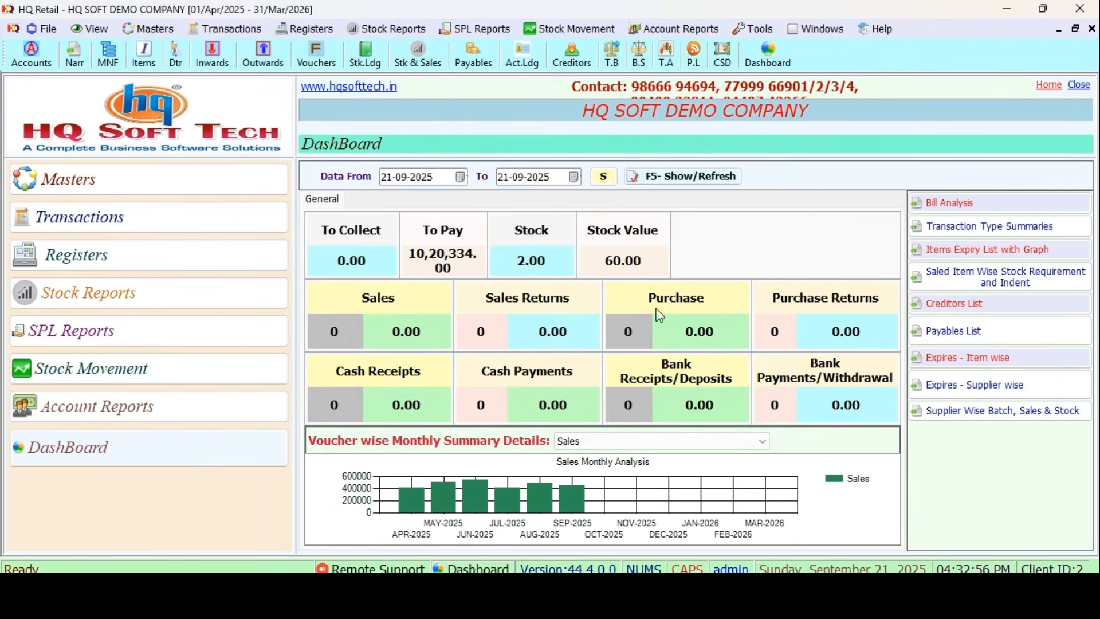
pyautogui.click(756, 35)
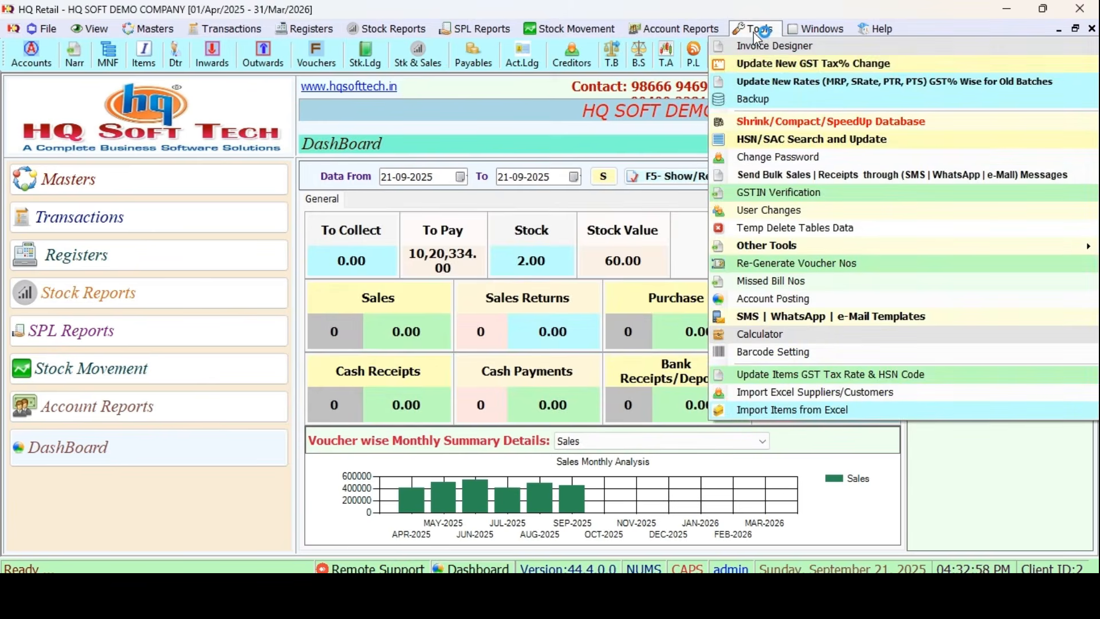
pyautogui.click(754, 64)
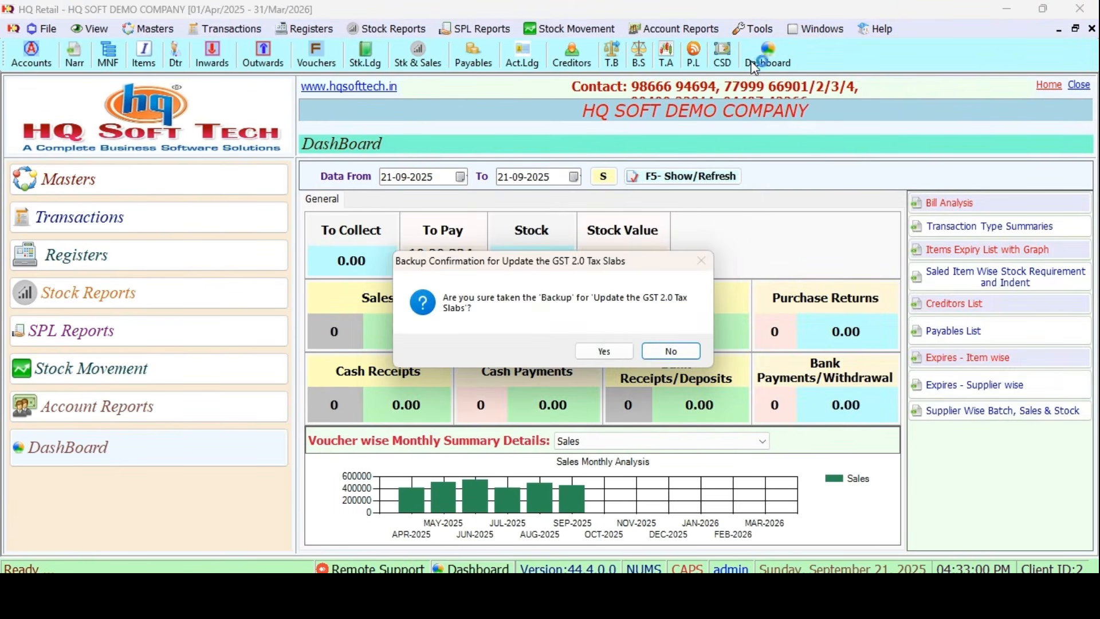
pyautogui.click(673, 351)
pyautogui.click(647, 374)
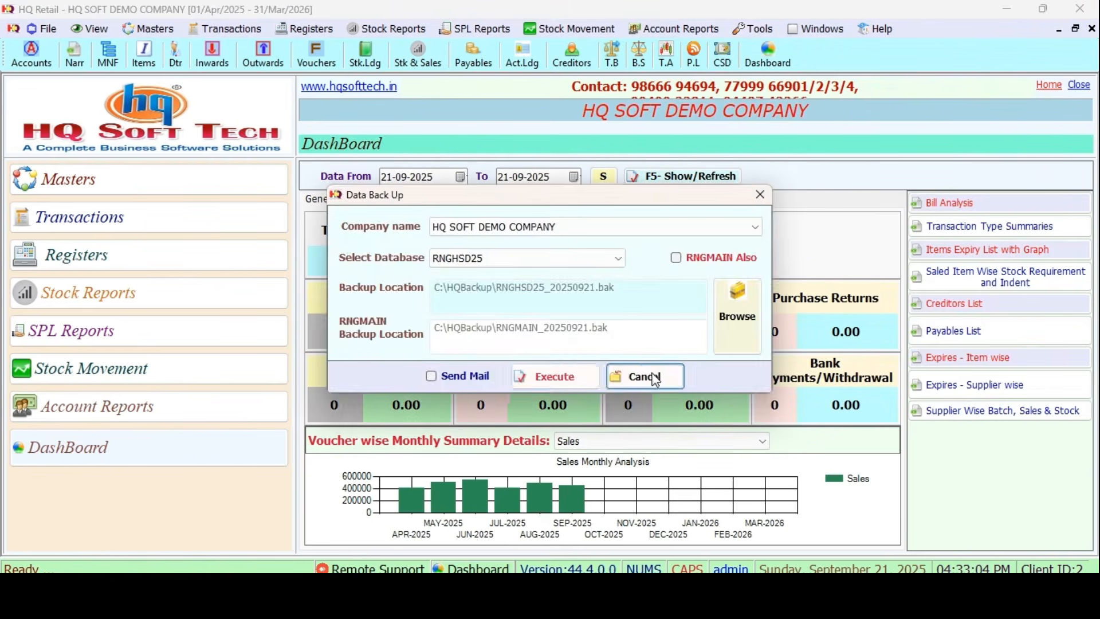
# Open the new GST tax change tool, confirm the backup was taken, and update items from the 12.00 GST rate to 5.00.
pyautogui.click(755, 29)
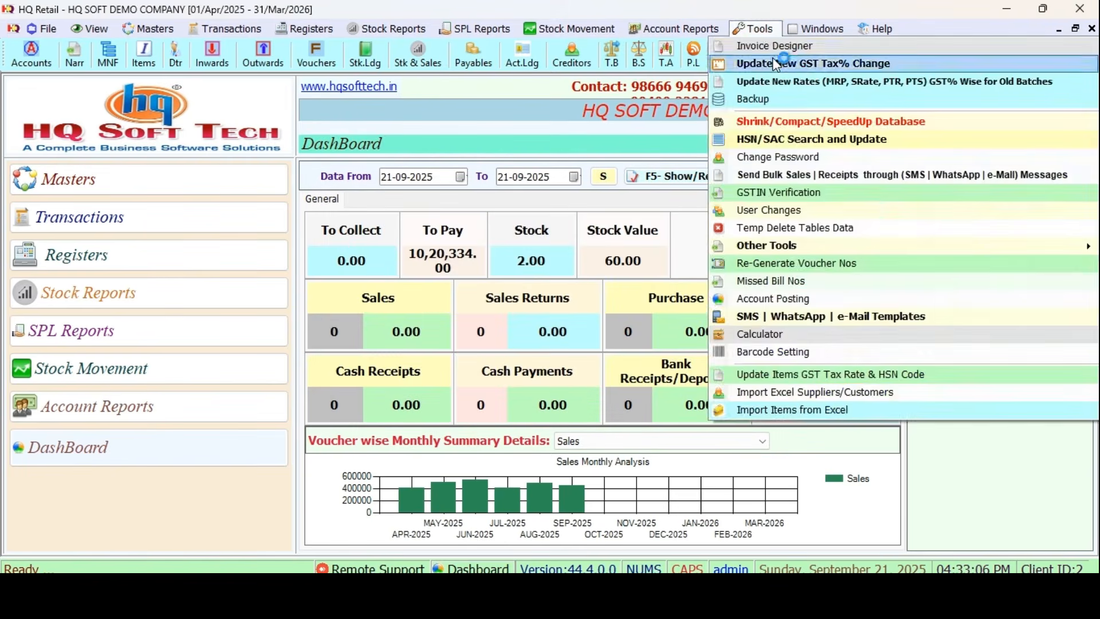
pyautogui.click(773, 63)
pyautogui.click(602, 352)
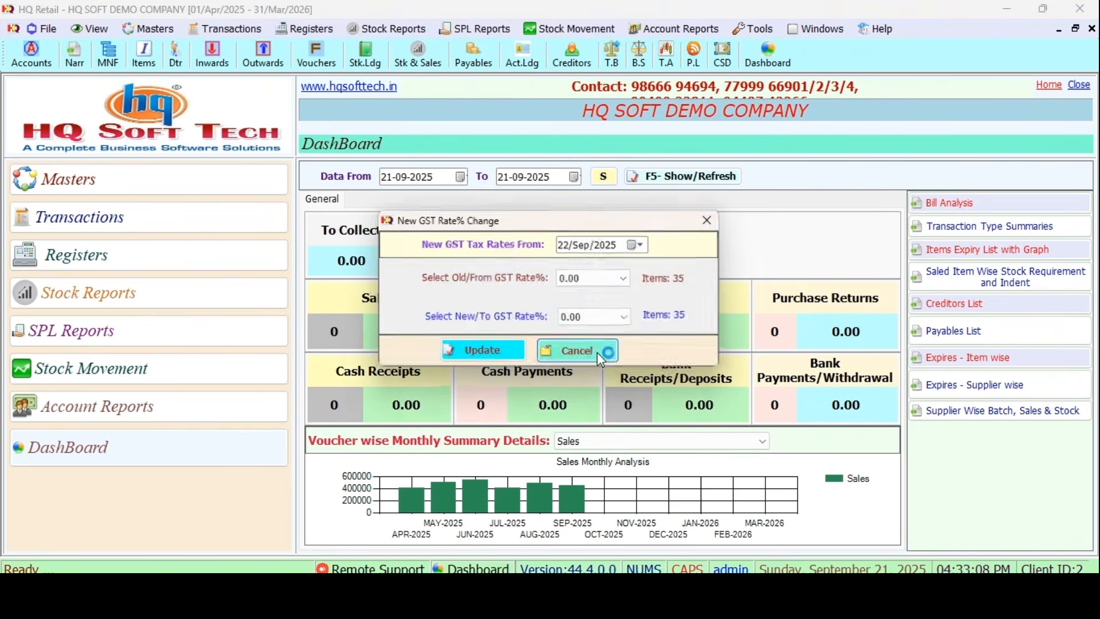
pyautogui.click(590, 278)
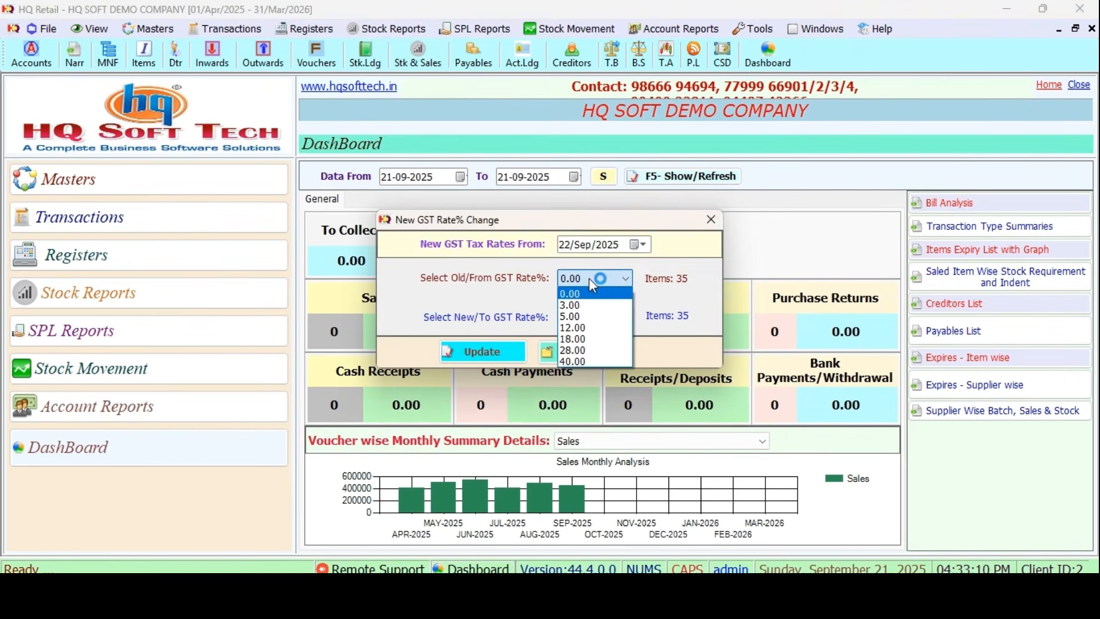
pyautogui.click(585, 327)
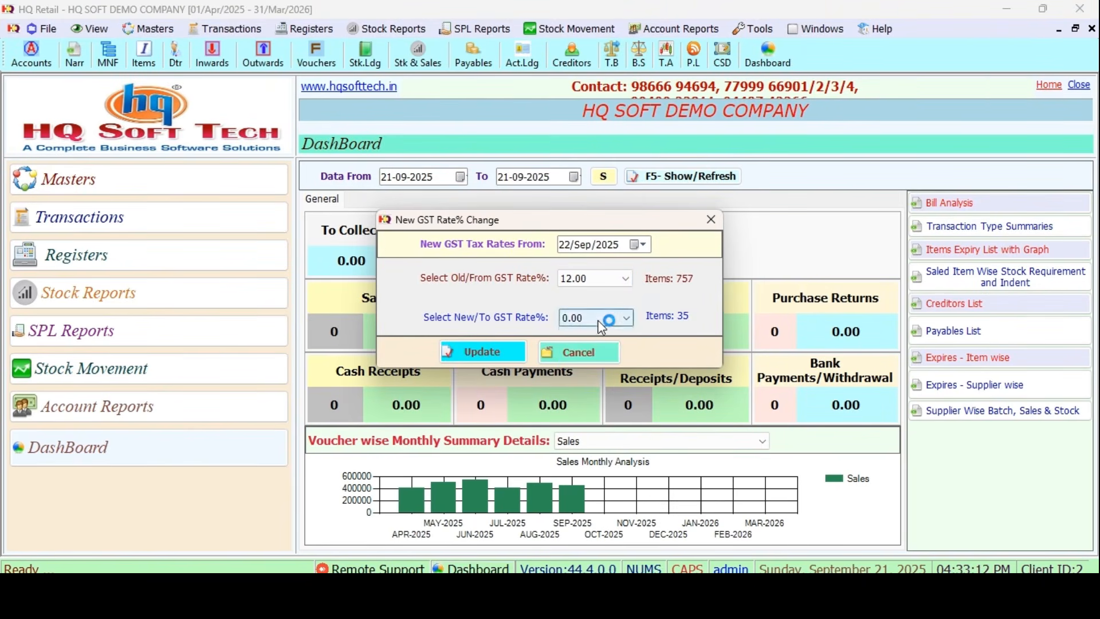
pyautogui.click(597, 318)
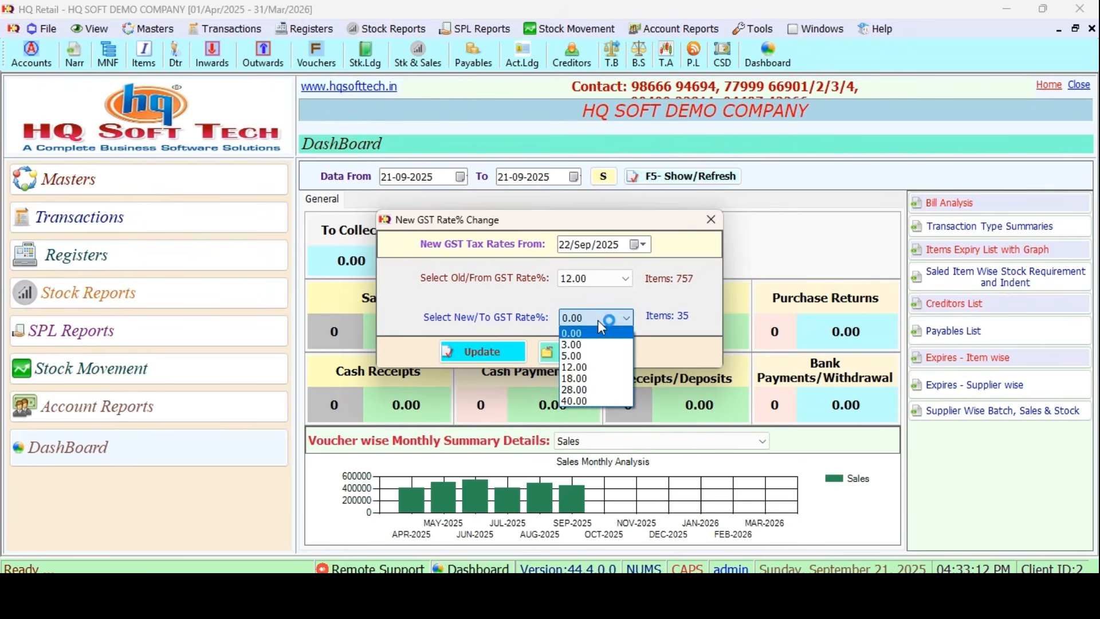
pyautogui.click(585, 356)
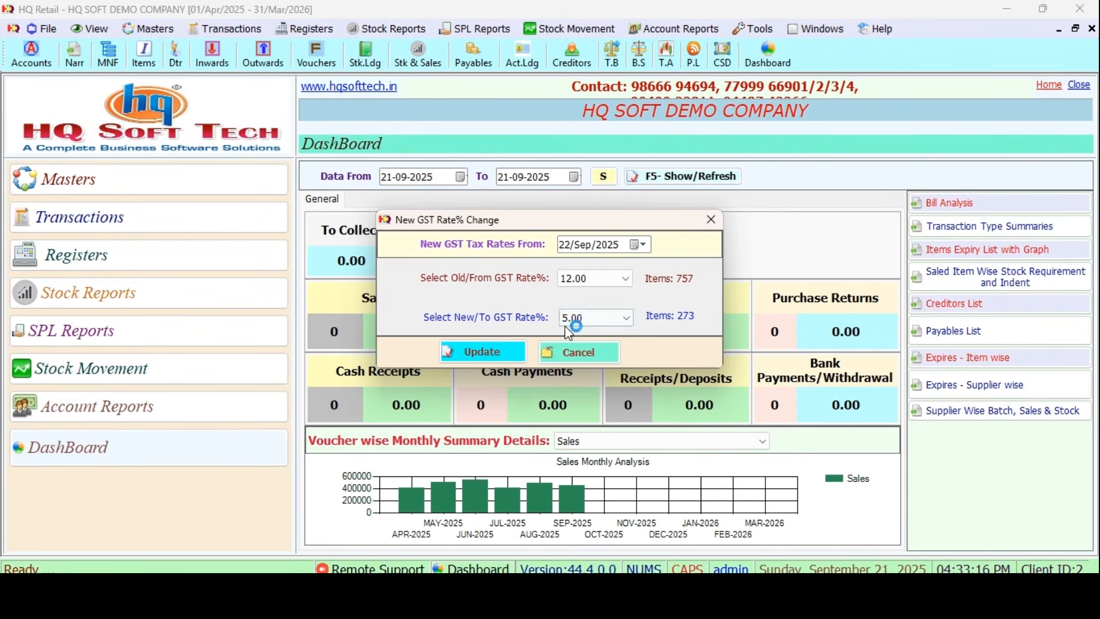
pyautogui.click(498, 353)
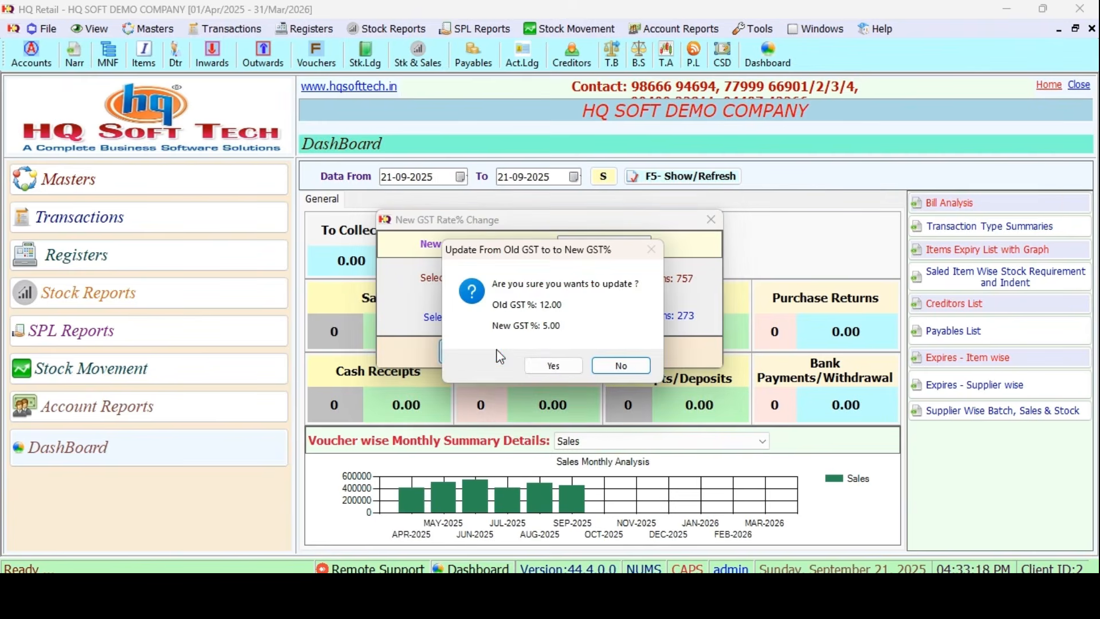
pyautogui.click(548, 368)
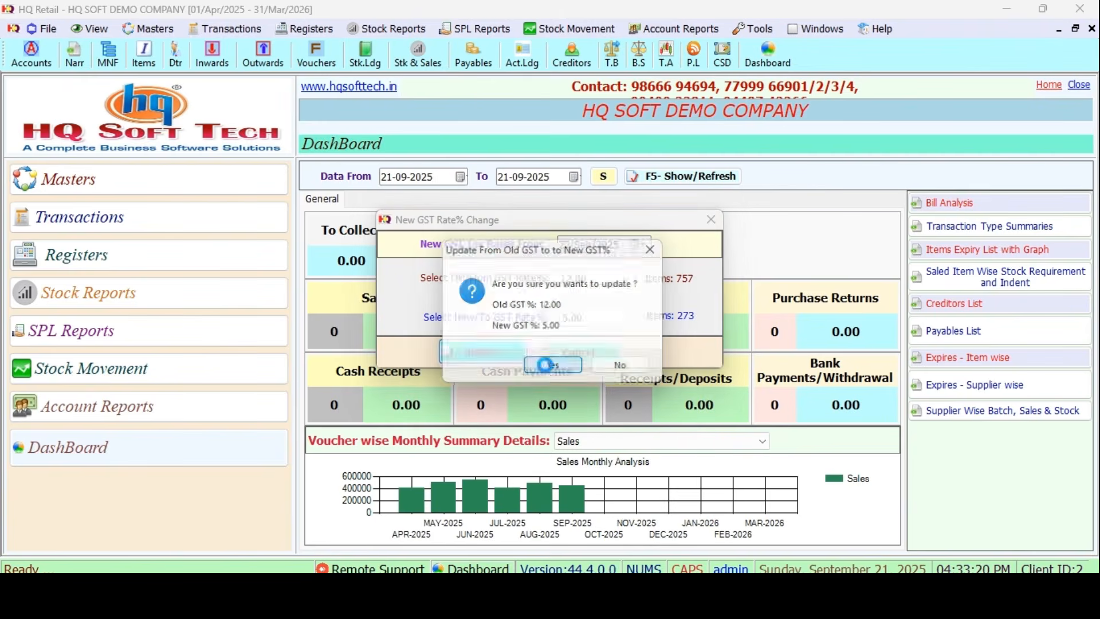
pyautogui.click(673, 352)
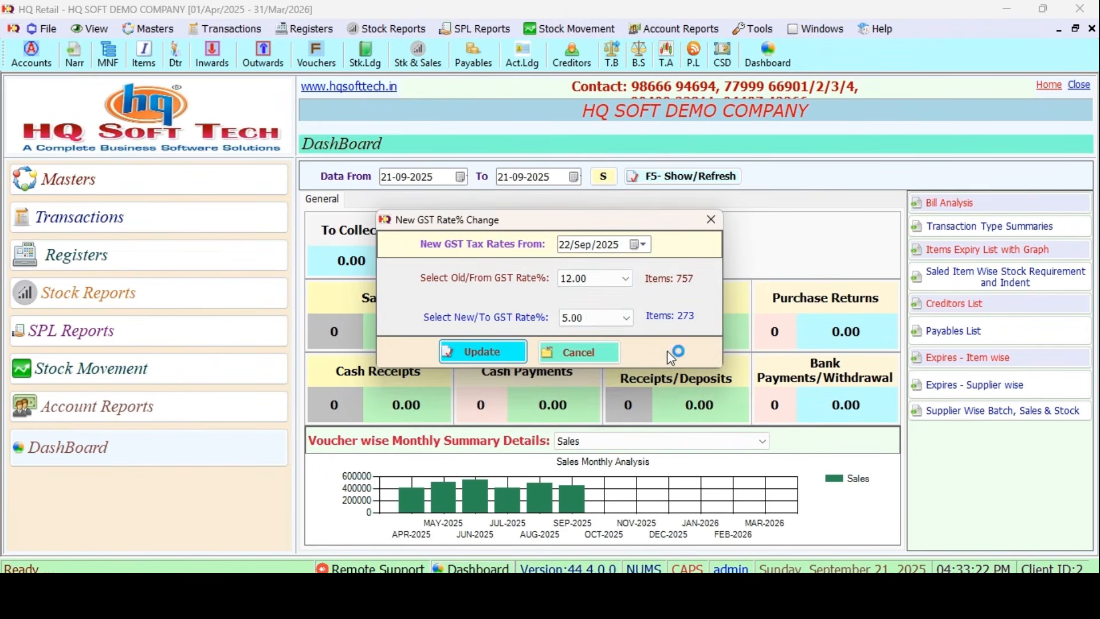
# Choose 18.00 as the old GST rate for a change to 5.00, and close the GST change tool without updating.
pyautogui.click(584, 278)
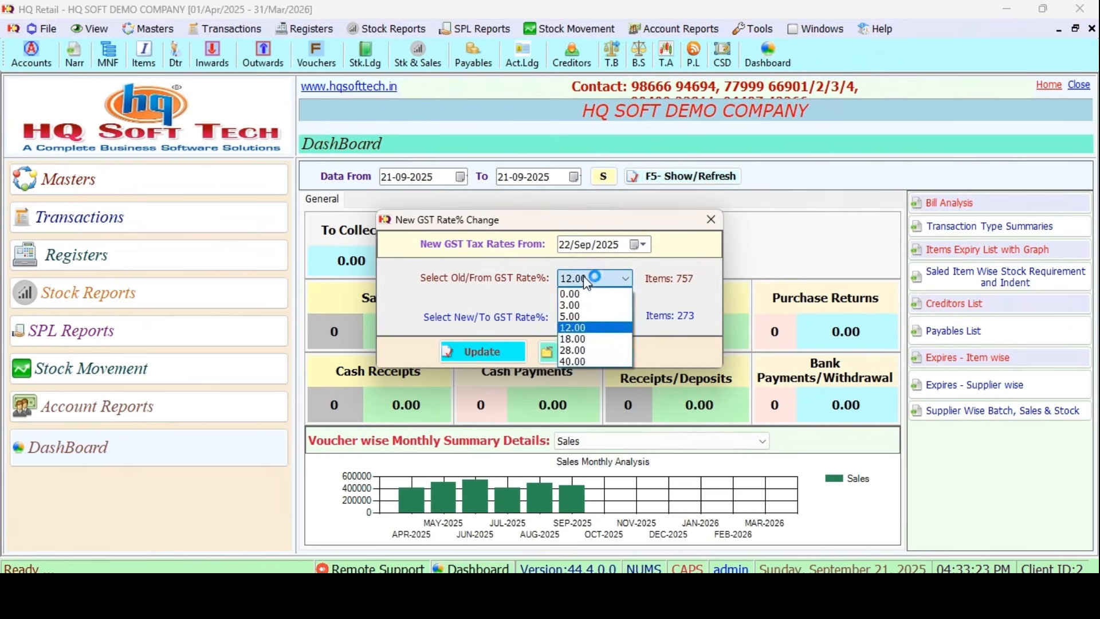
pyautogui.click(593, 339)
pyautogui.click(500, 353)
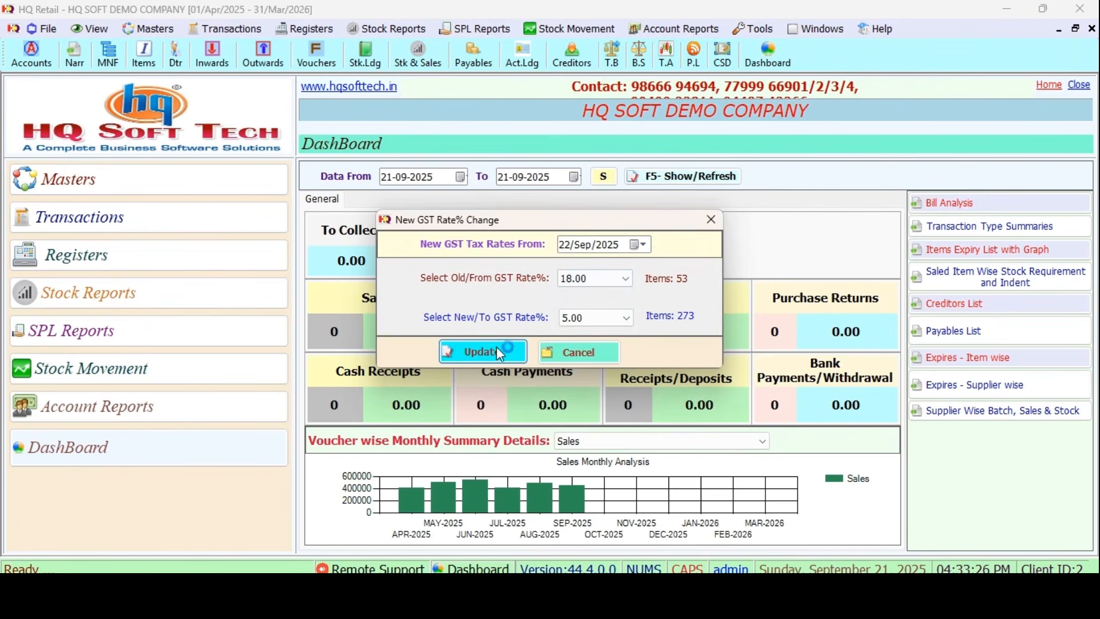
pyautogui.click(571, 352)
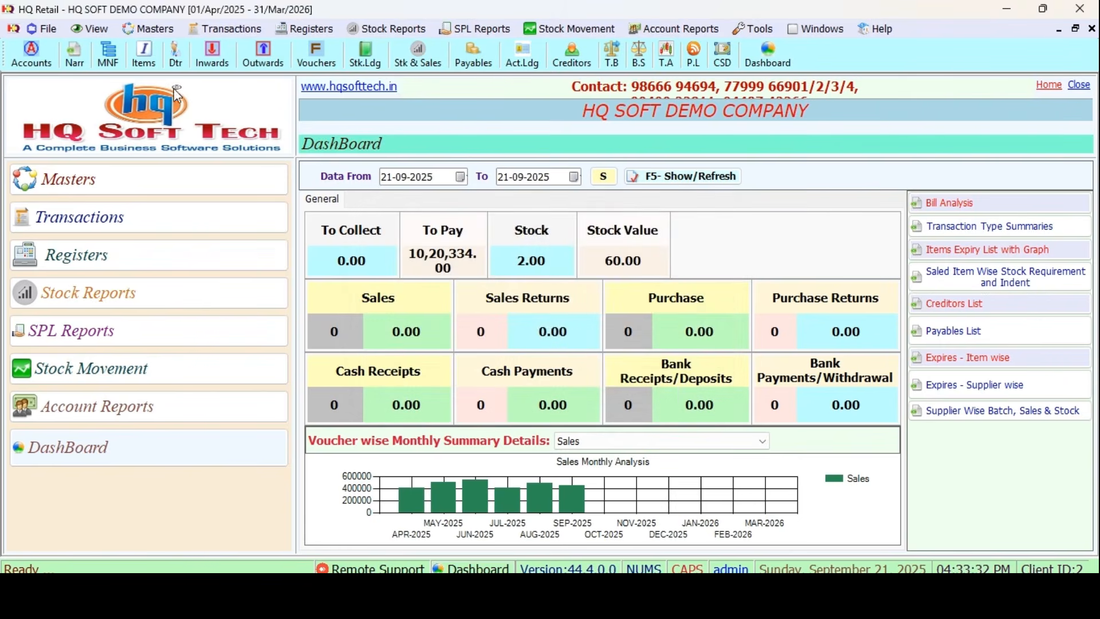
# Check the tax rates in the items list, inspect the GST rate of I-DEW LID WIPES, and close both without changes.
pyautogui.click(143, 56)
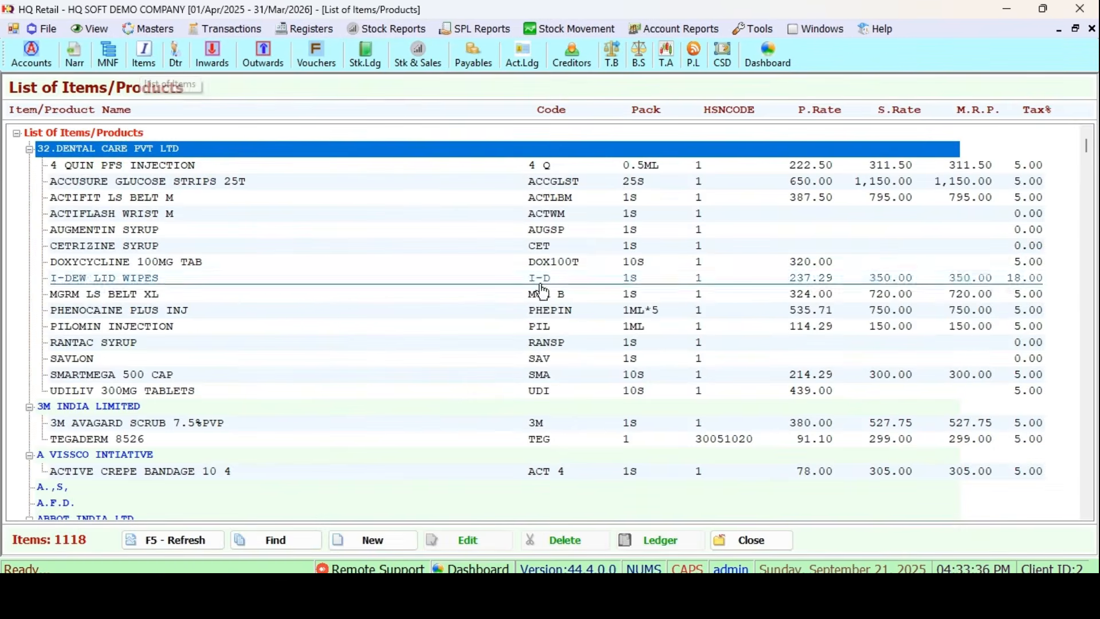
pyautogui.doubleClick(924, 280)
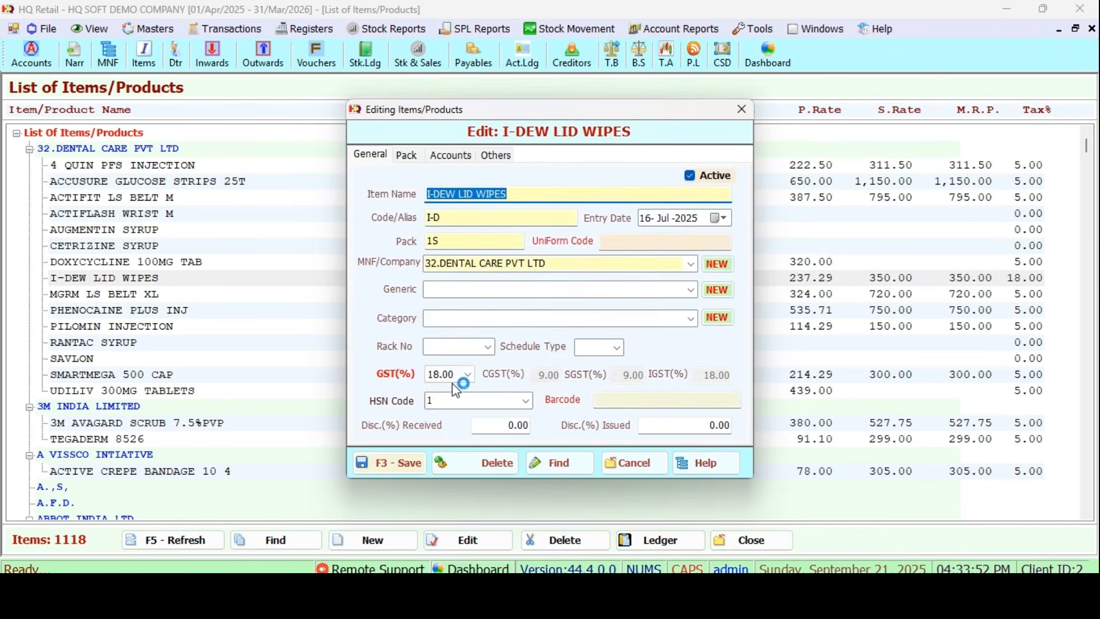
pyautogui.click(454, 380)
pyautogui.click(454, 376)
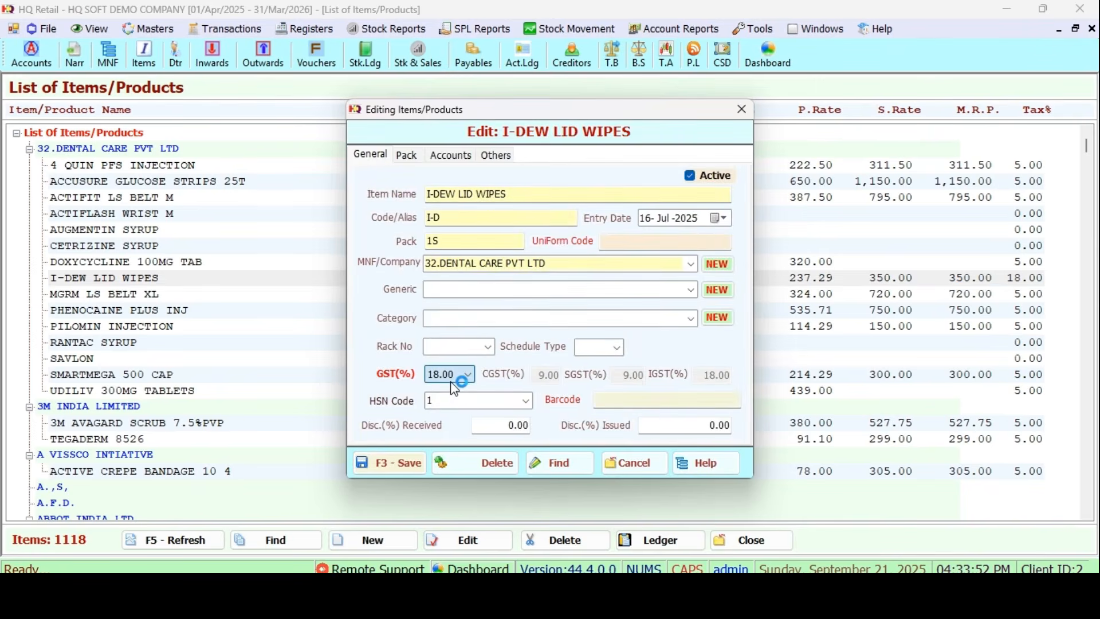
pyautogui.click(650, 463)
pyautogui.click(745, 540)
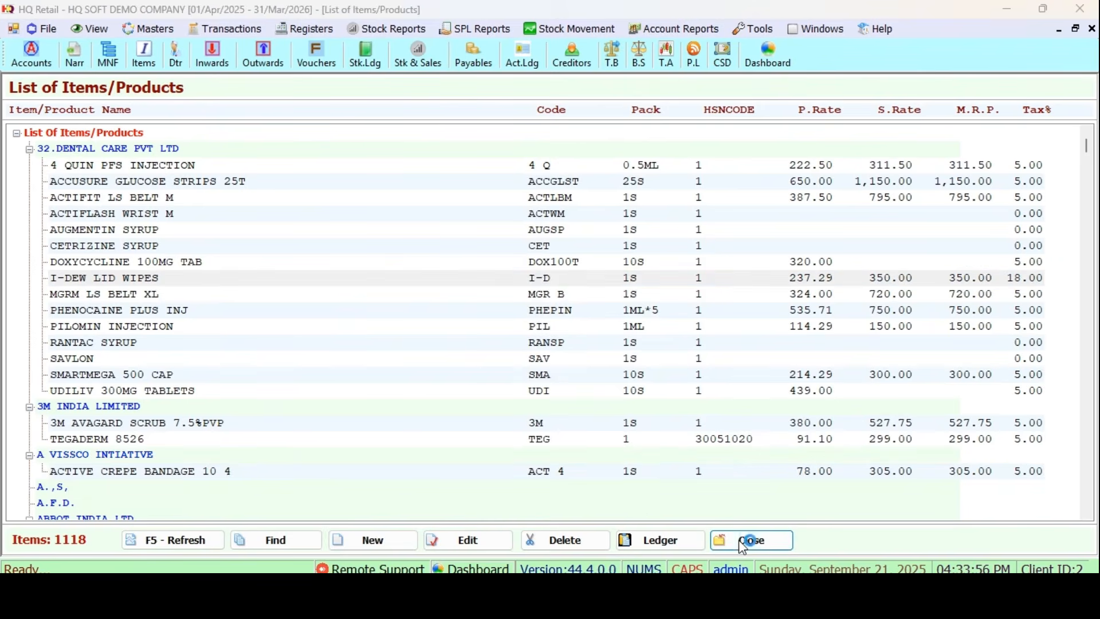
pyautogui.click(592, 357)
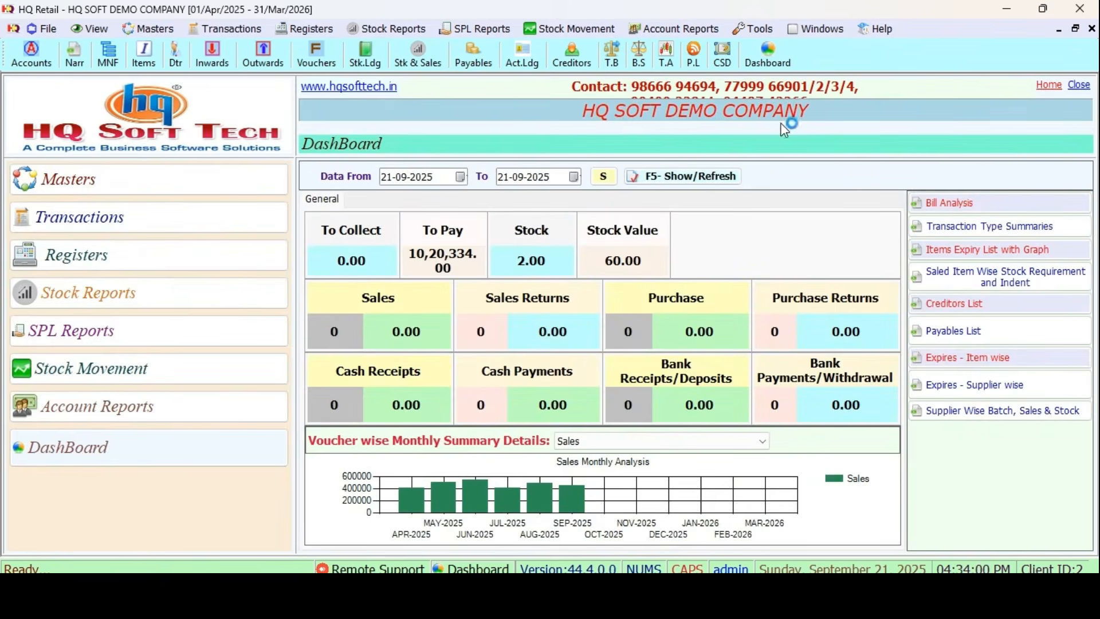
# Open the data backup for HQ SOFT DEMO COMPANY and browse to New Volume (D:) for its location.
pyautogui.click(754, 28)
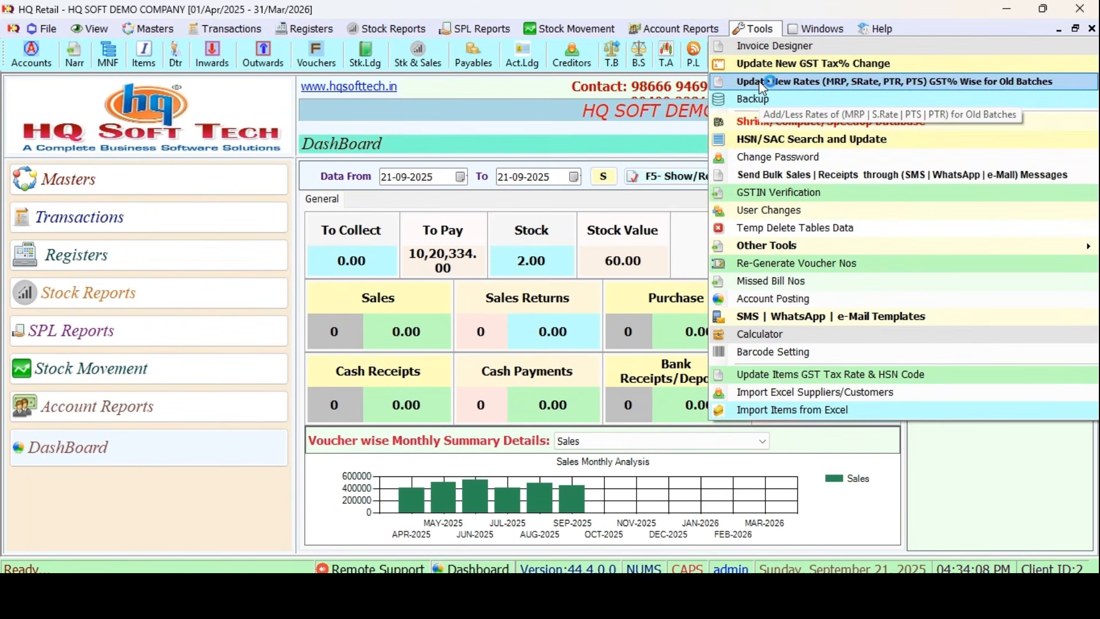
pyautogui.click(758, 101)
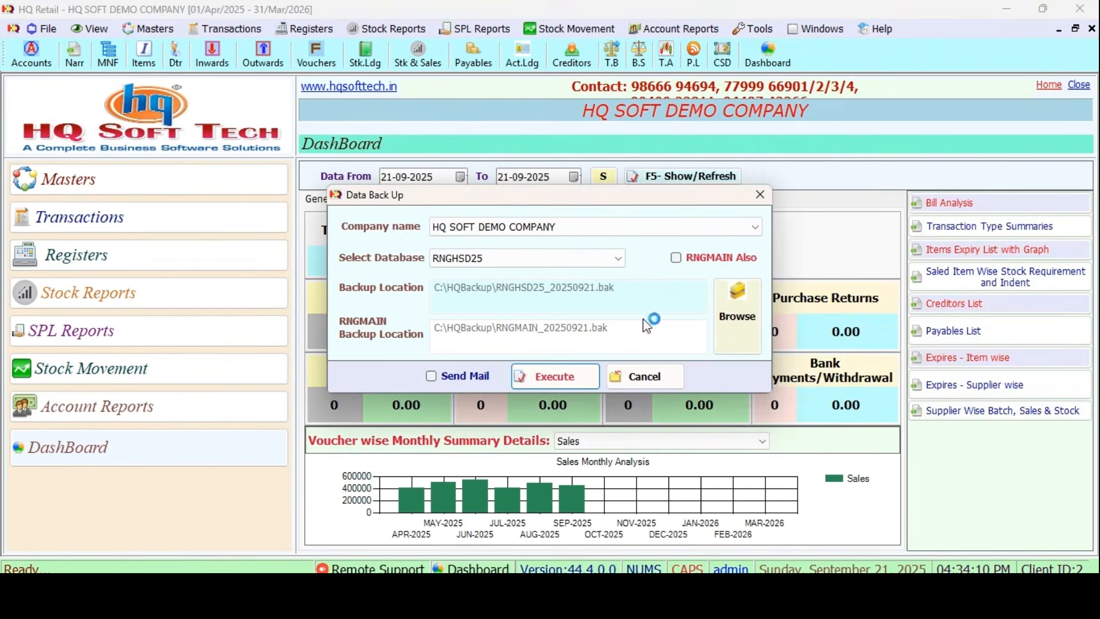
pyautogui.click(734, 316)
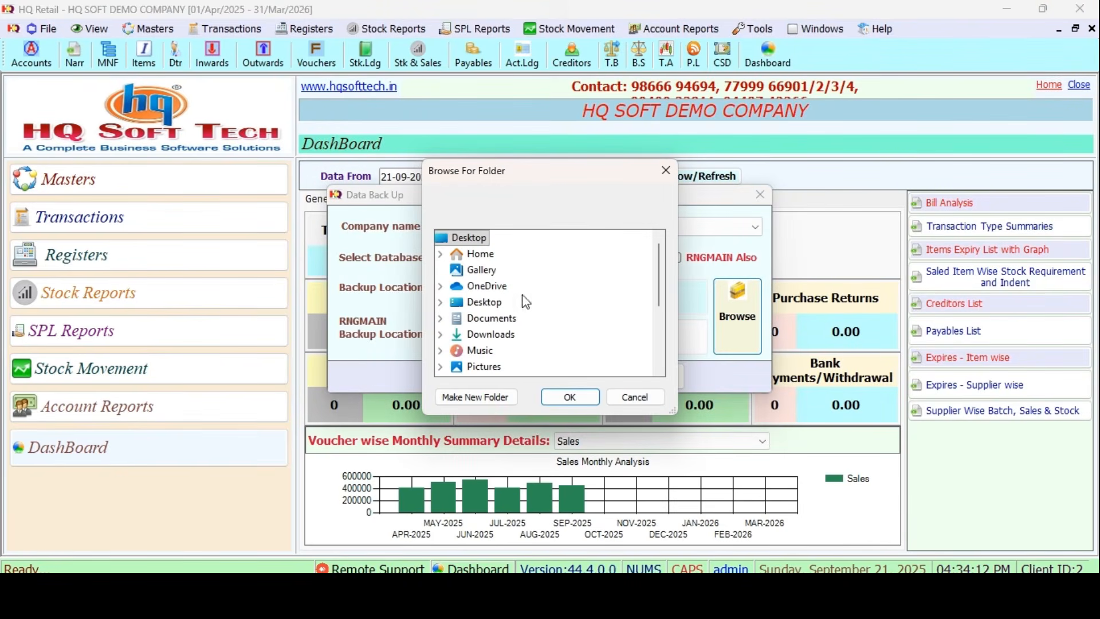
pyautogui.click(660, 347)
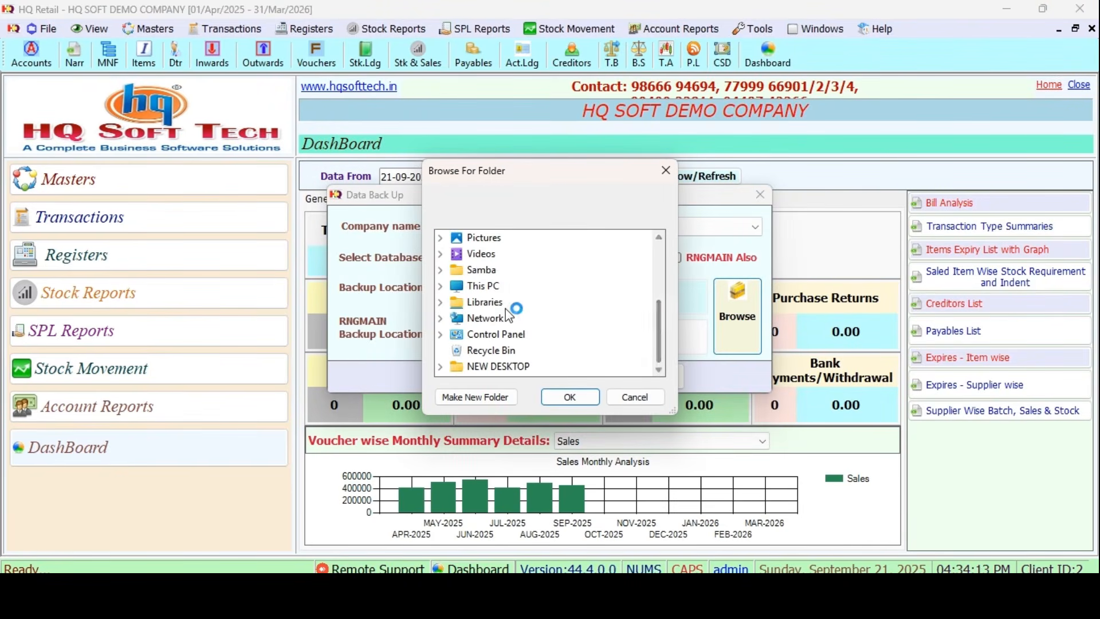
pyautogui.click(491, 286)
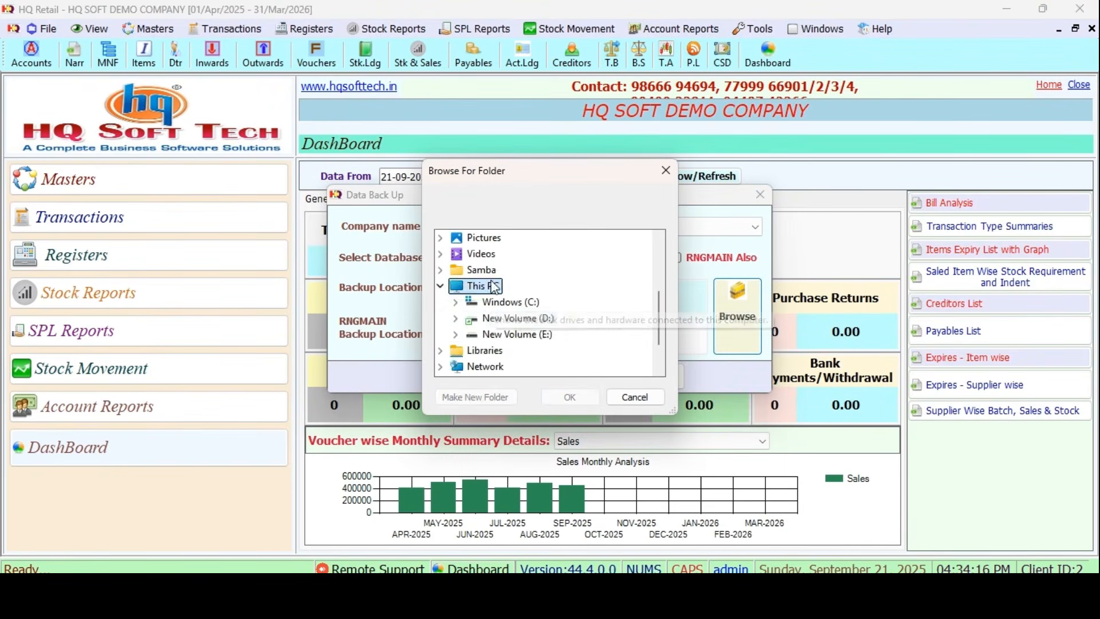
pyautogui.click(536, 318)
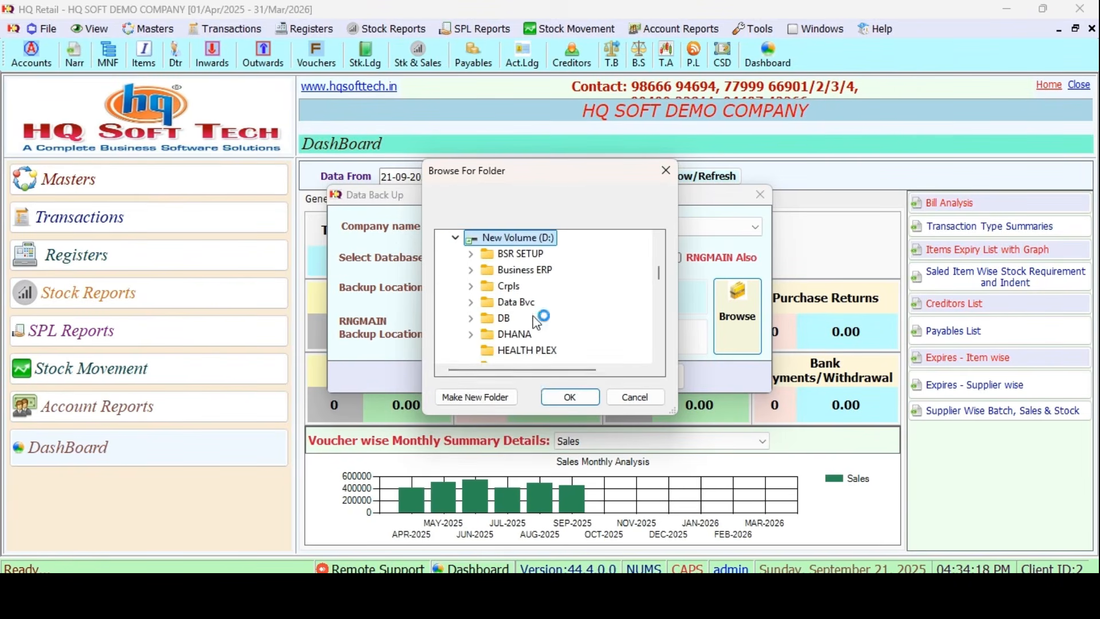
# Create a folder for the backup location, entering the name AFTER GST BACKUP, and run the backup of database RNGHSD25.
pyautogui.click(498, 396)
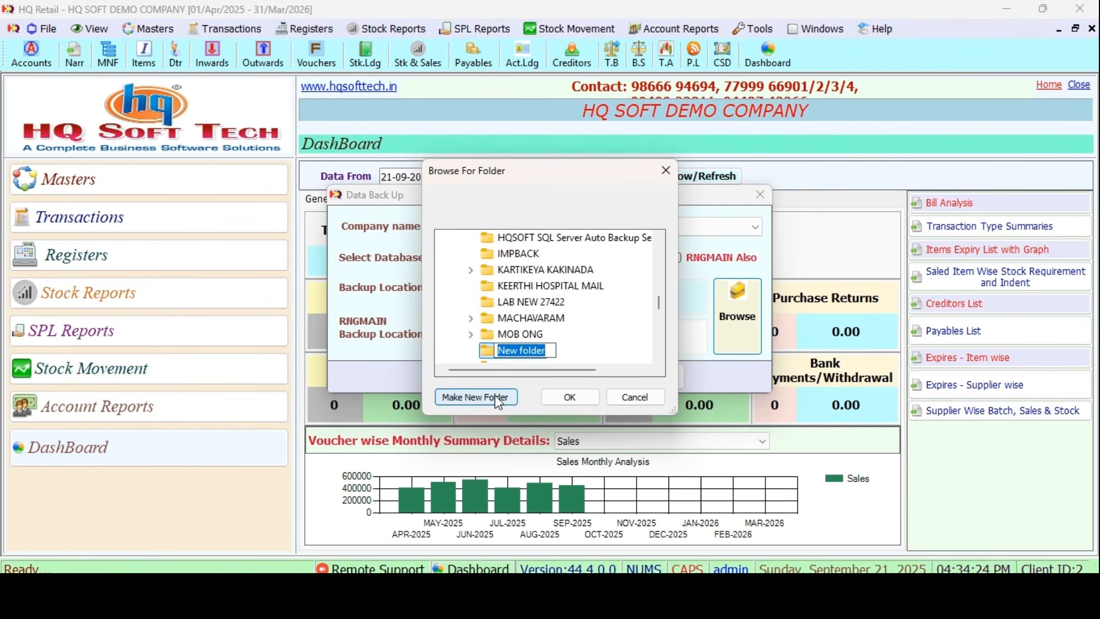
pyautogui.click(499, 397)
pyautogui.write('AFTER')
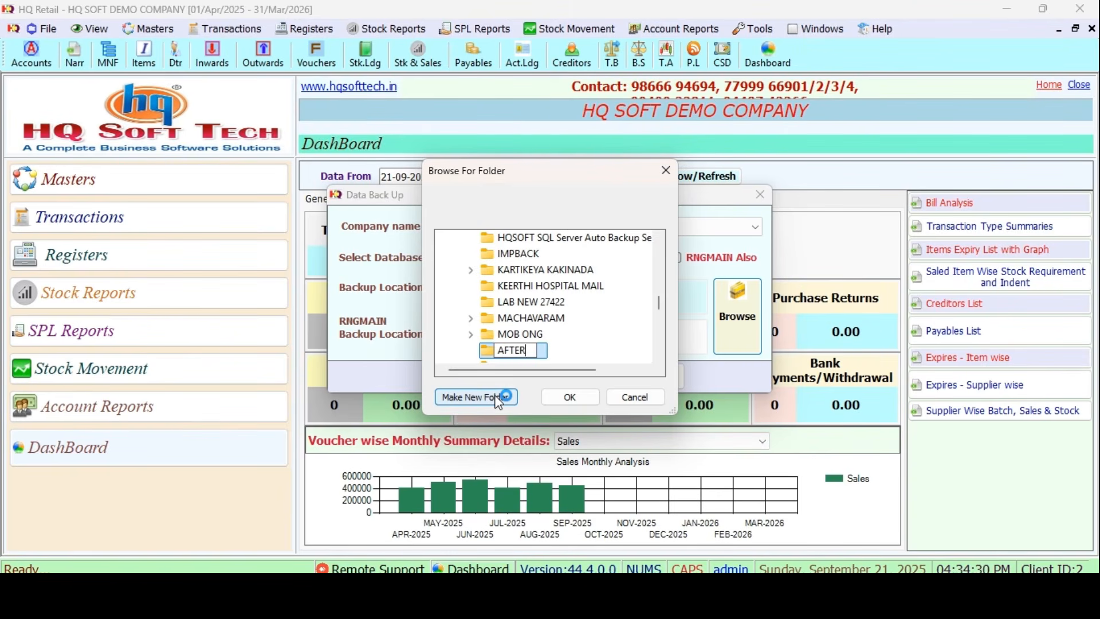
pyautogui.write(' GST BACKUP')
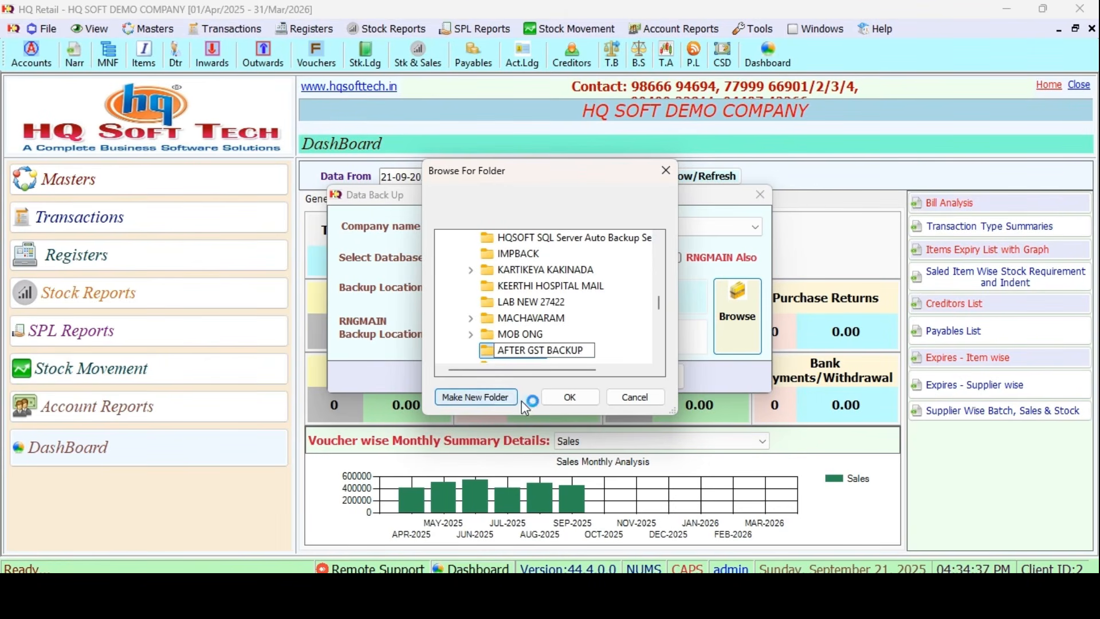
pyautogui.click(570, 396)
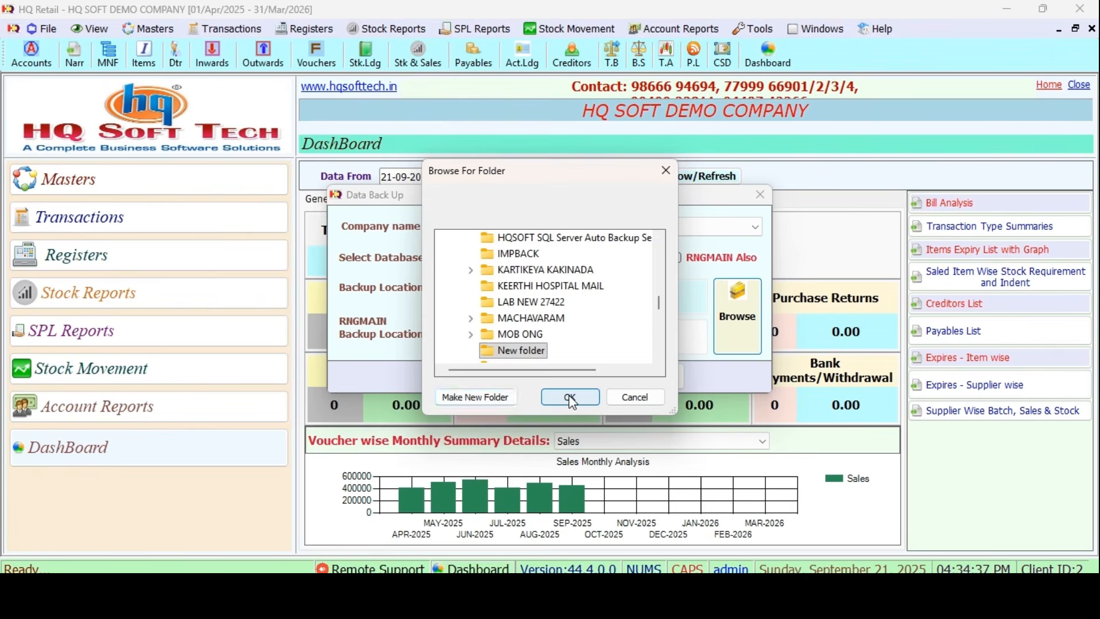
pyautogui.click(565, 369)
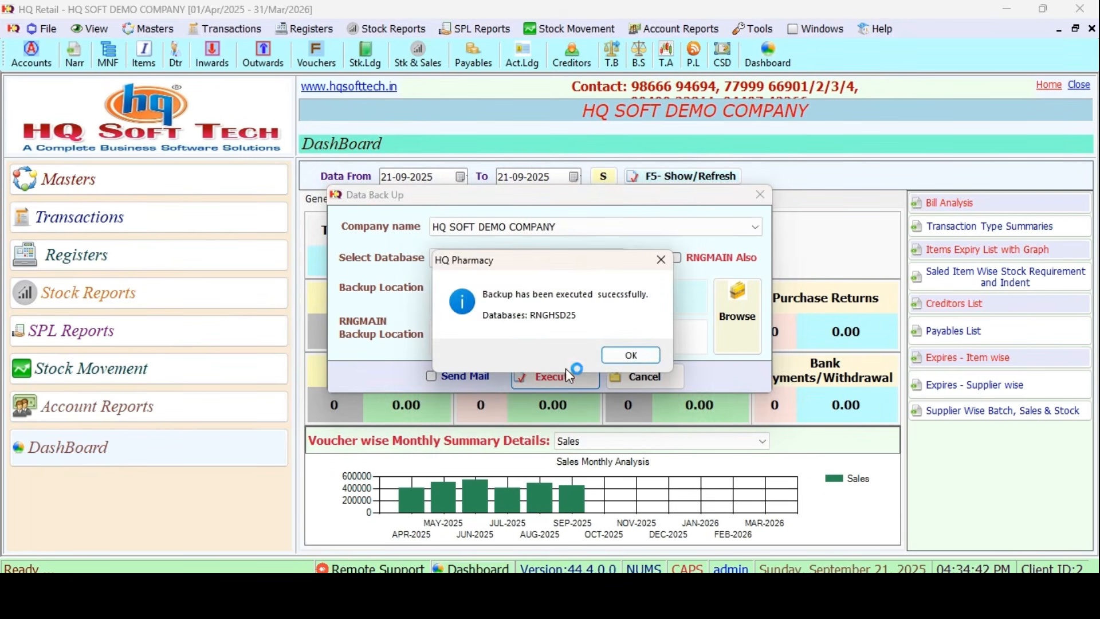
pyautogui.click(616, 359)
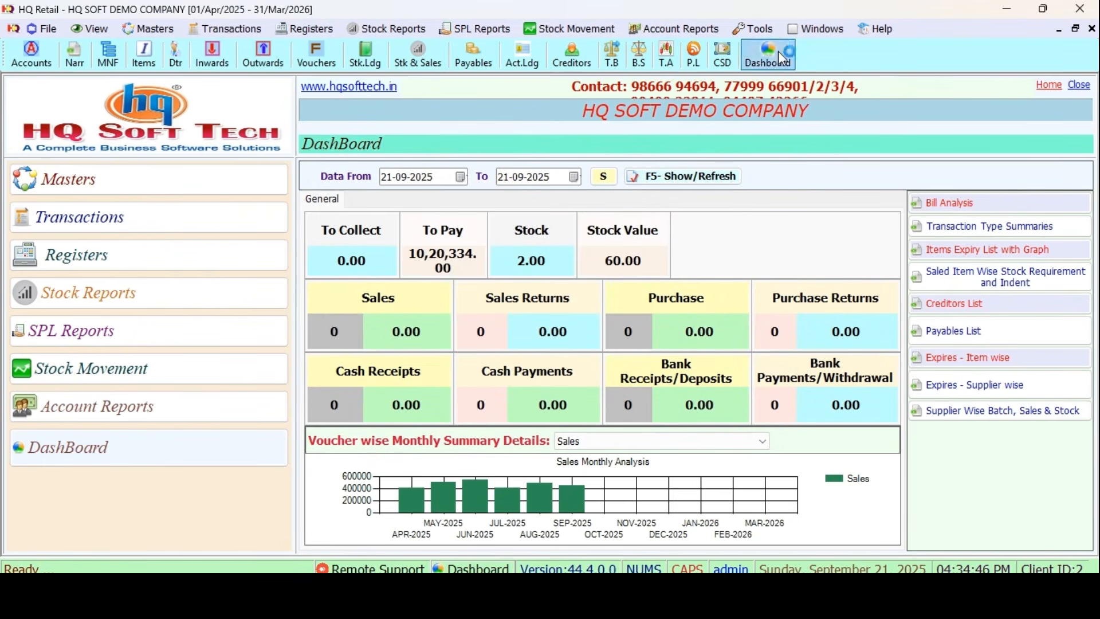
# Open the tool that updates new rates GST% wise for old batches, confirming that the backup has been taken.
pyautogui.click(757, 29)
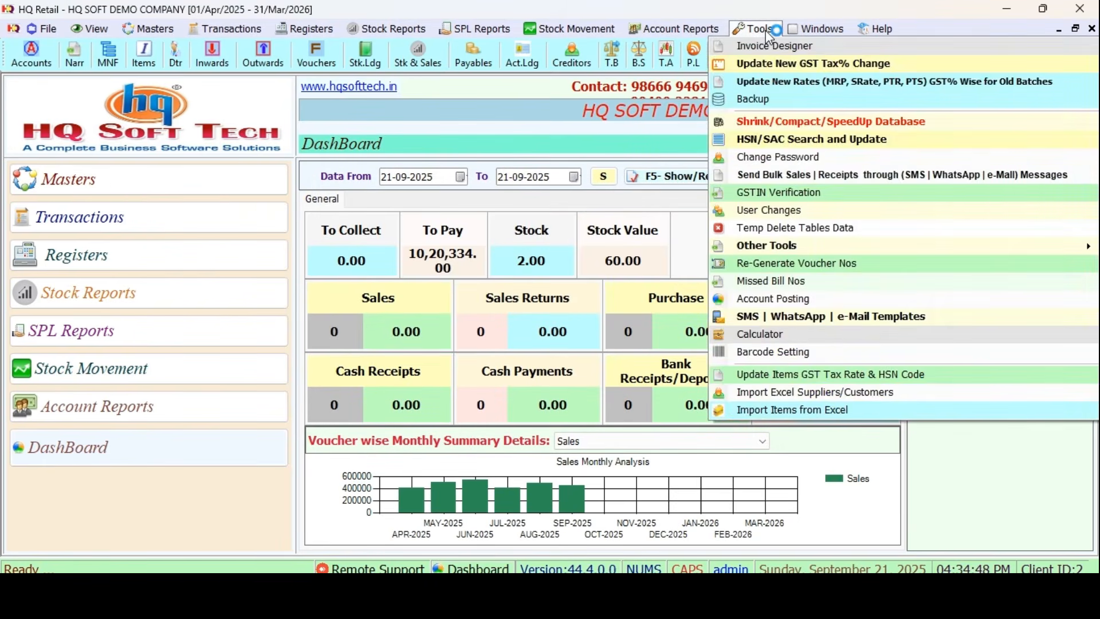
pyautogui.click(776, 81)
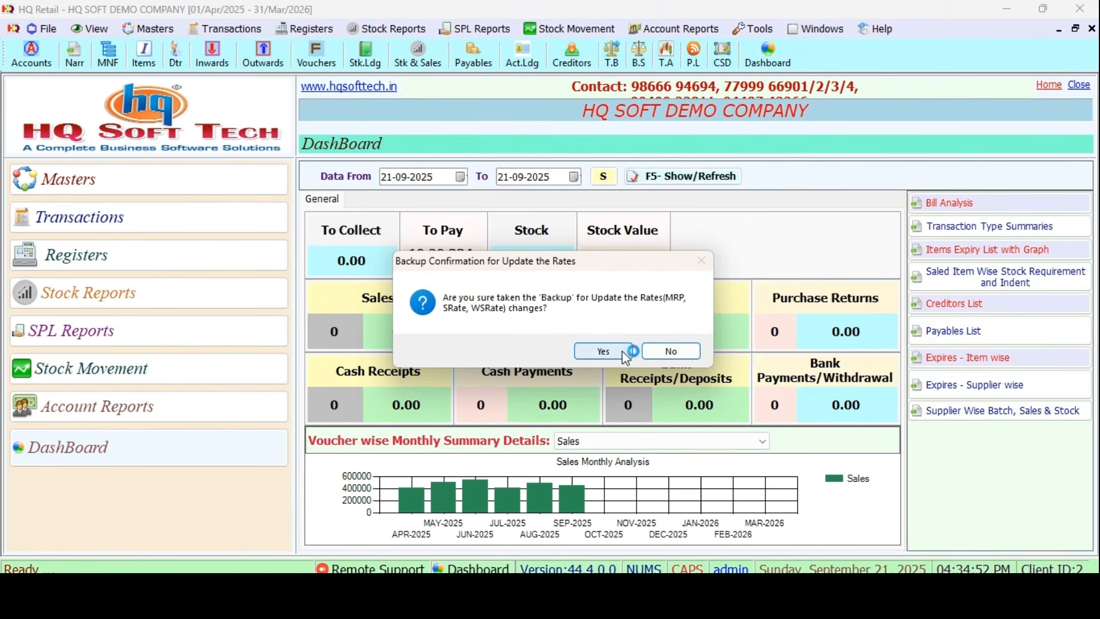
pyautogui.click(672, 353)
pyautogui.click(607, 356)
pyautogui.click(605, 357)
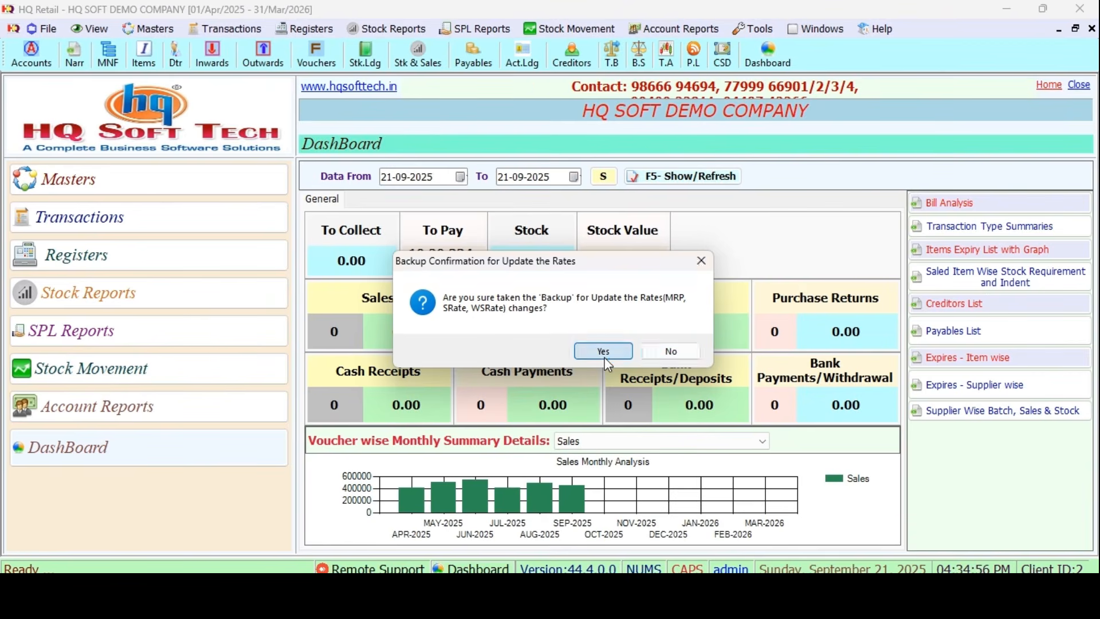
pyautogui.click(597, 356)
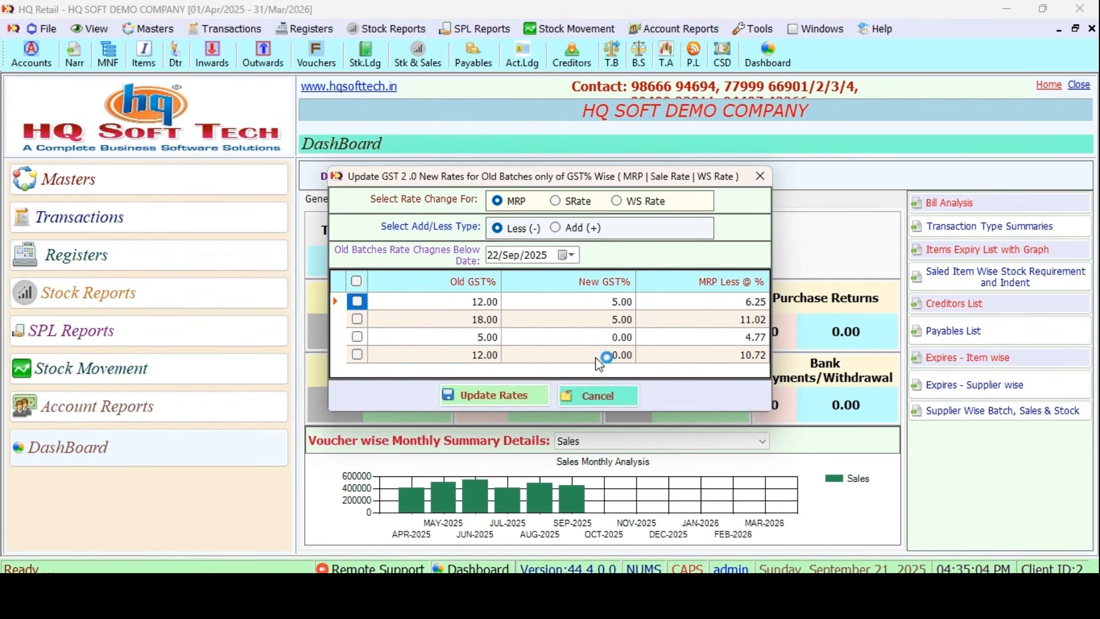
pyautogui.click(357, 302)
pyautogui.click(741, 302)
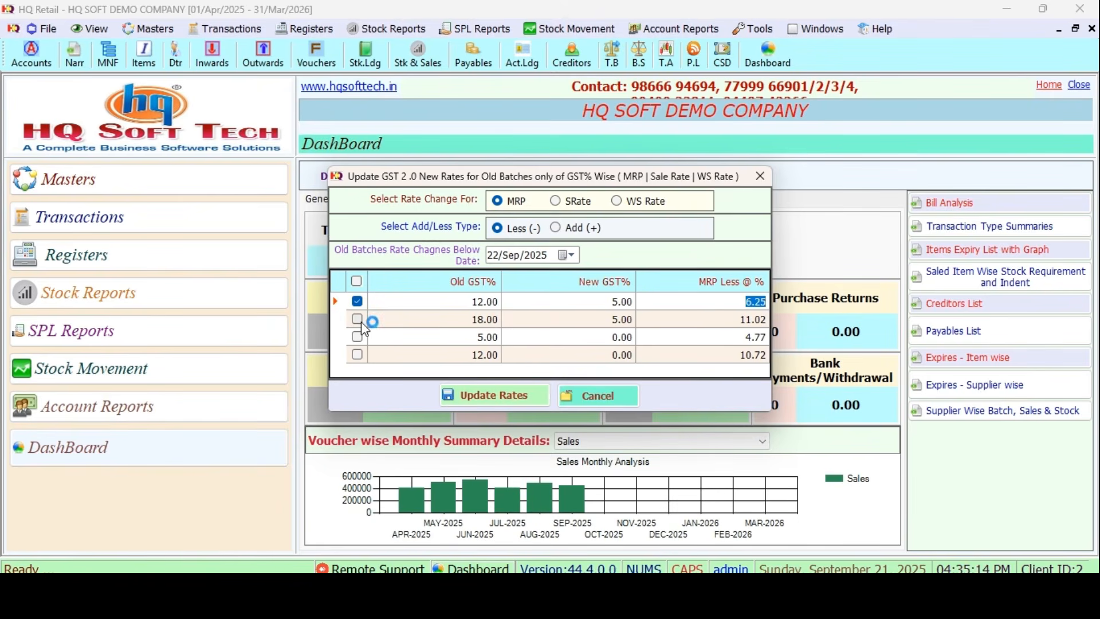
pyautogui.click(357, 302)
pyautogui.click(358, 318)
pyautogui.click(359, 320)
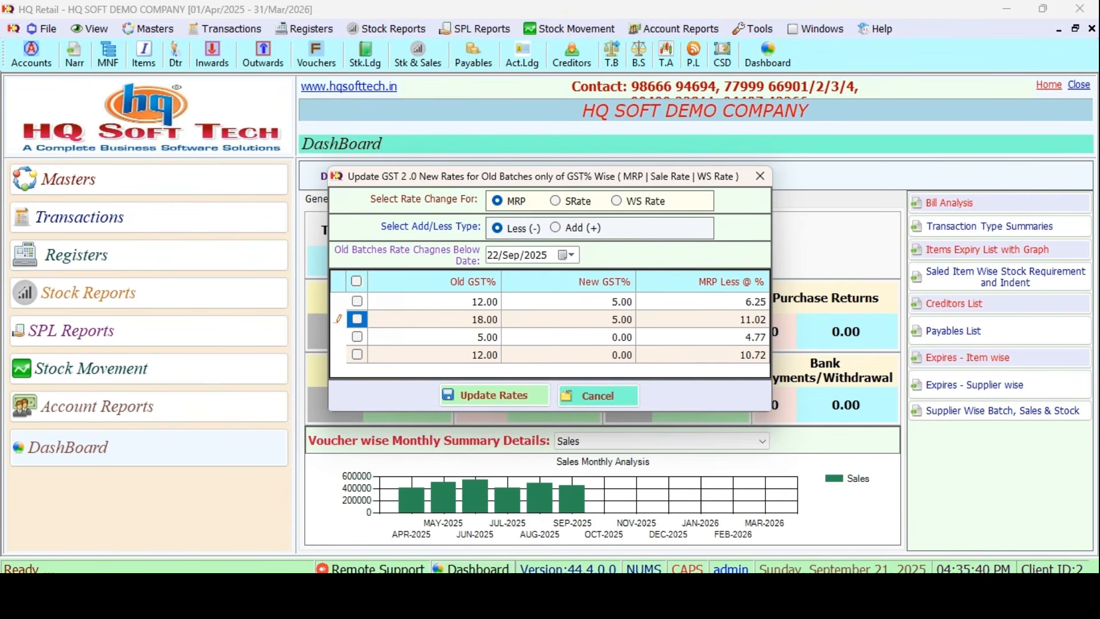
pyautogui.click(720, 519)
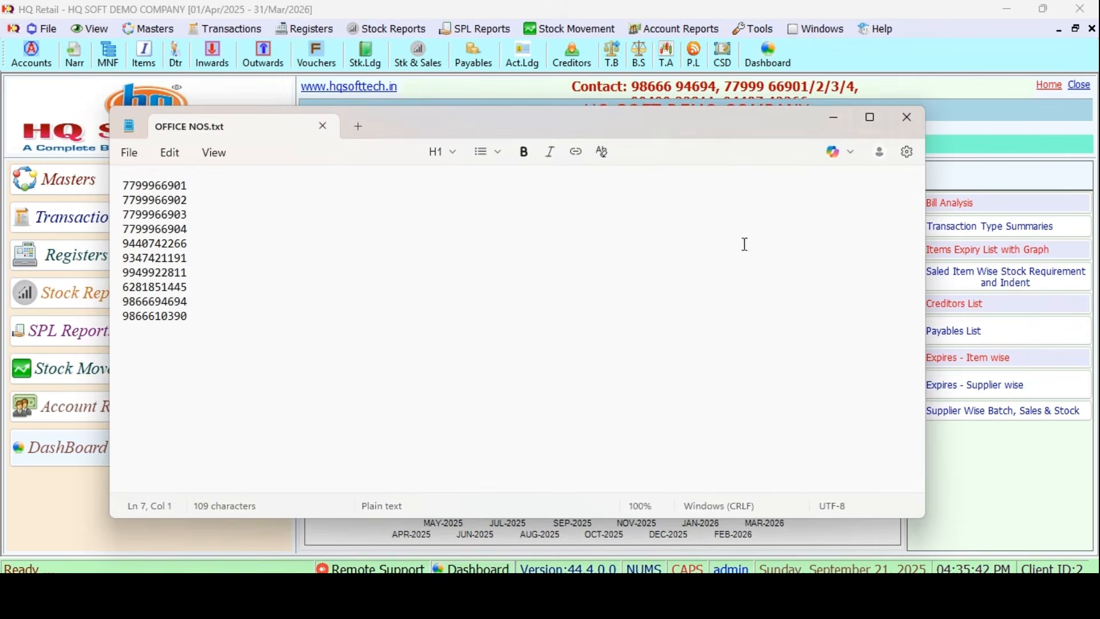
pyautogui.click(833, 118)
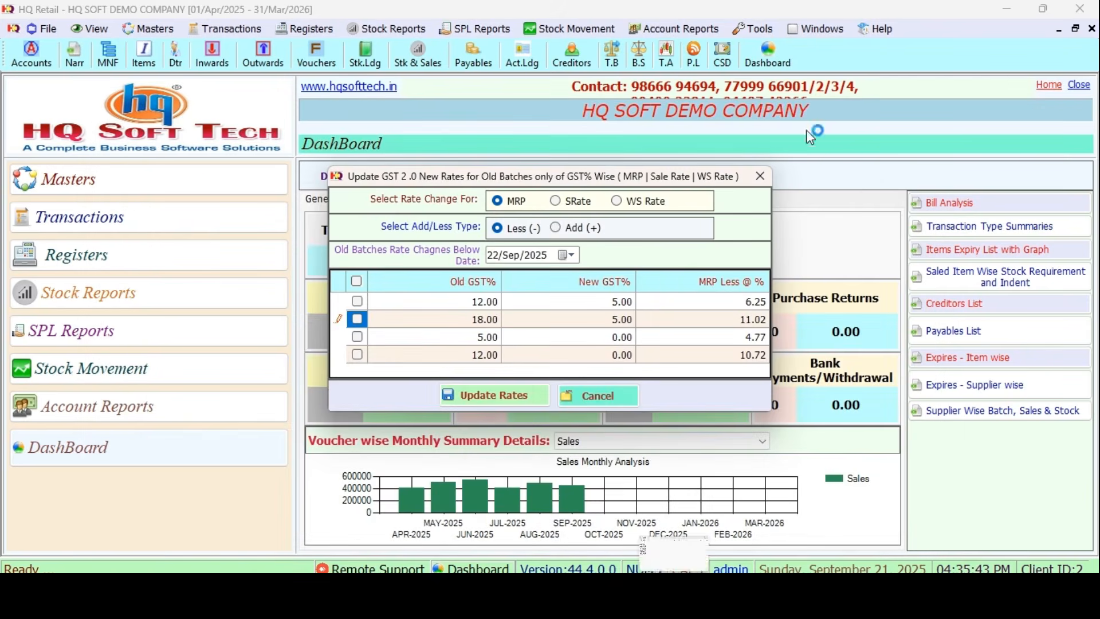
pyautogui.click(609, 347)
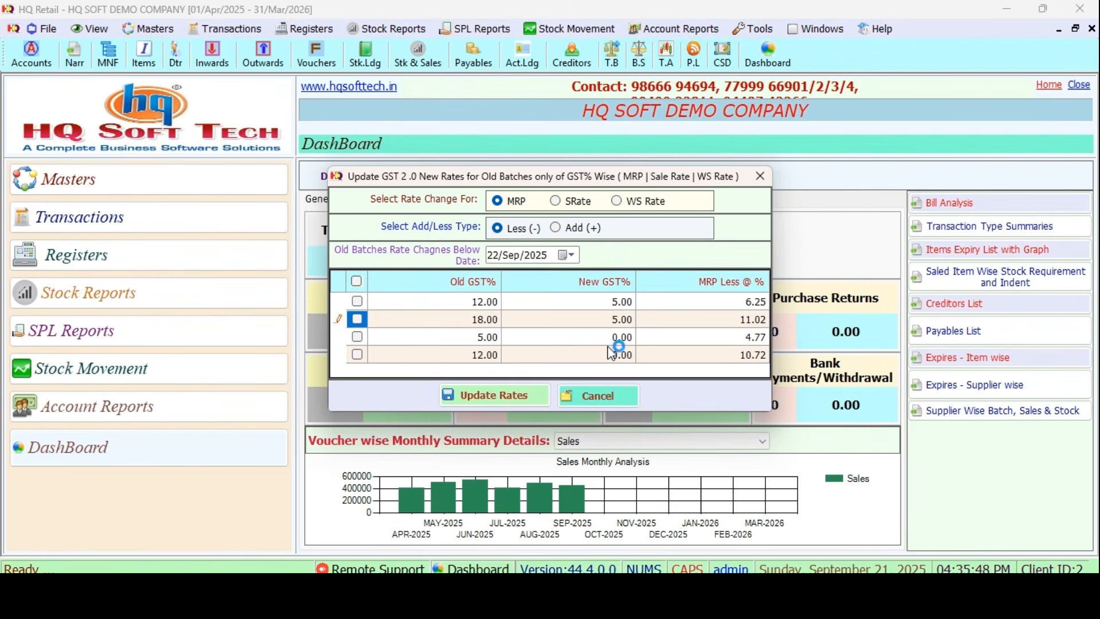
# Update the old batches' MRP for the 12.00 to 5.00 GST change, less 6.25%, and close the rate update tool.
pyautogui.click(357, 307)
pyautogui.click(357, 307)
pyautogui.click(506, 400)
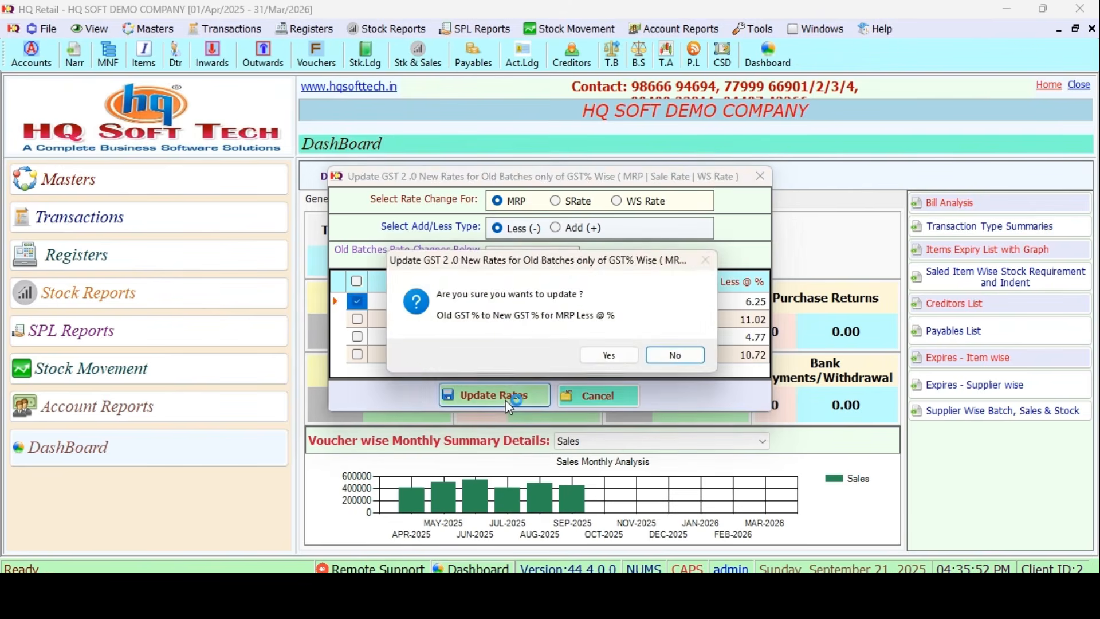
pyautogui.click(633, 354)
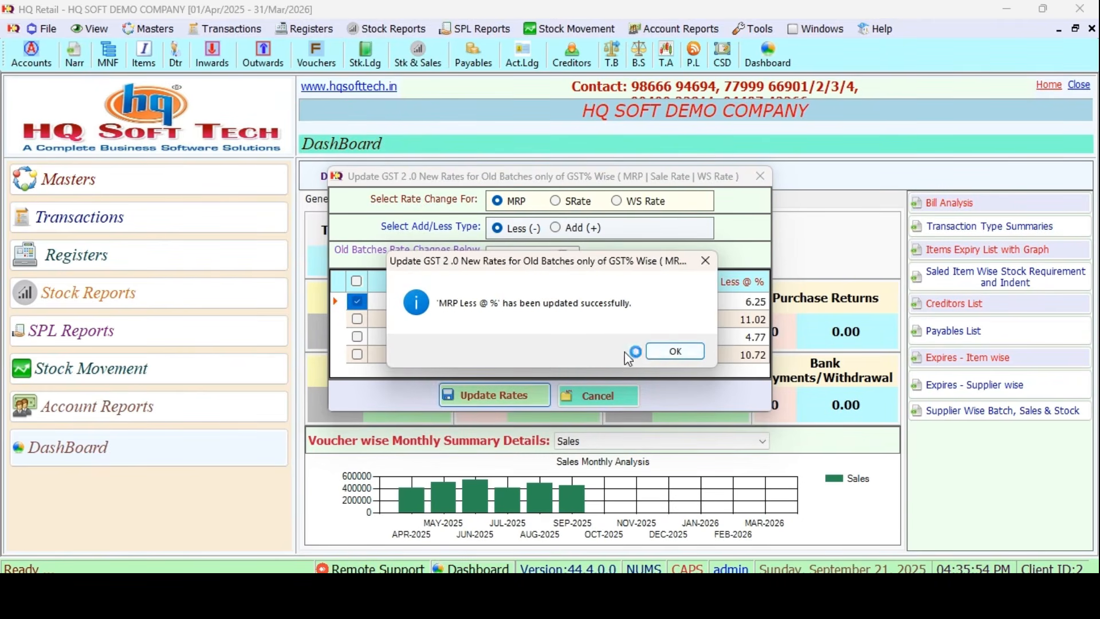
pyautogui.click(653, 352)
pyautogui.click(611, 396)
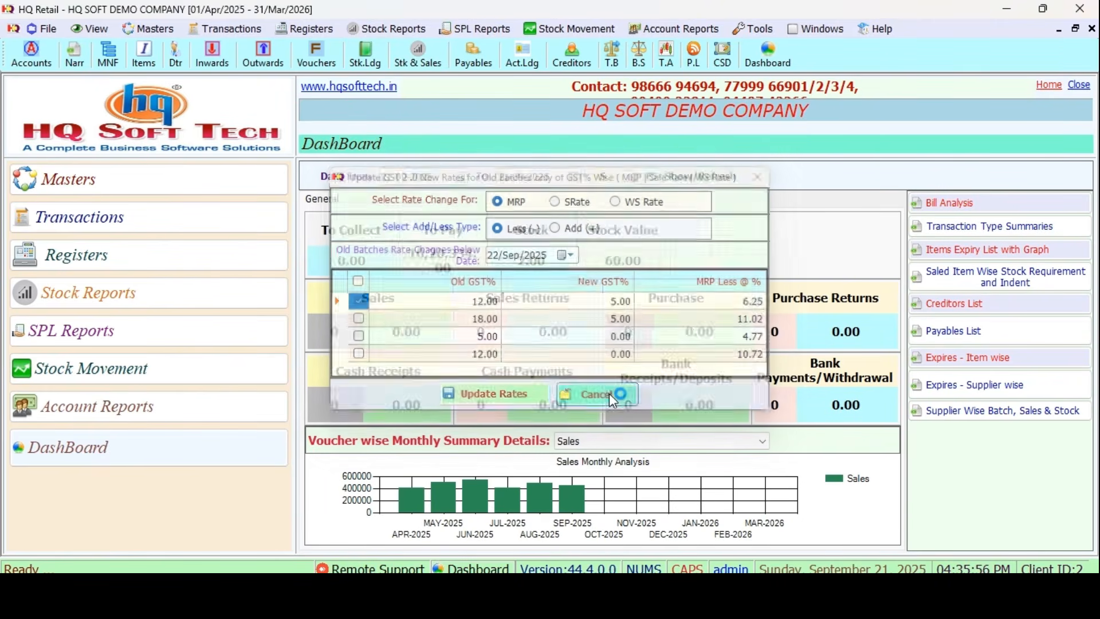
# Start a new GST Sales bill in the goods outward entry and enter the customer's name.
pyautogui.click(266, 57)
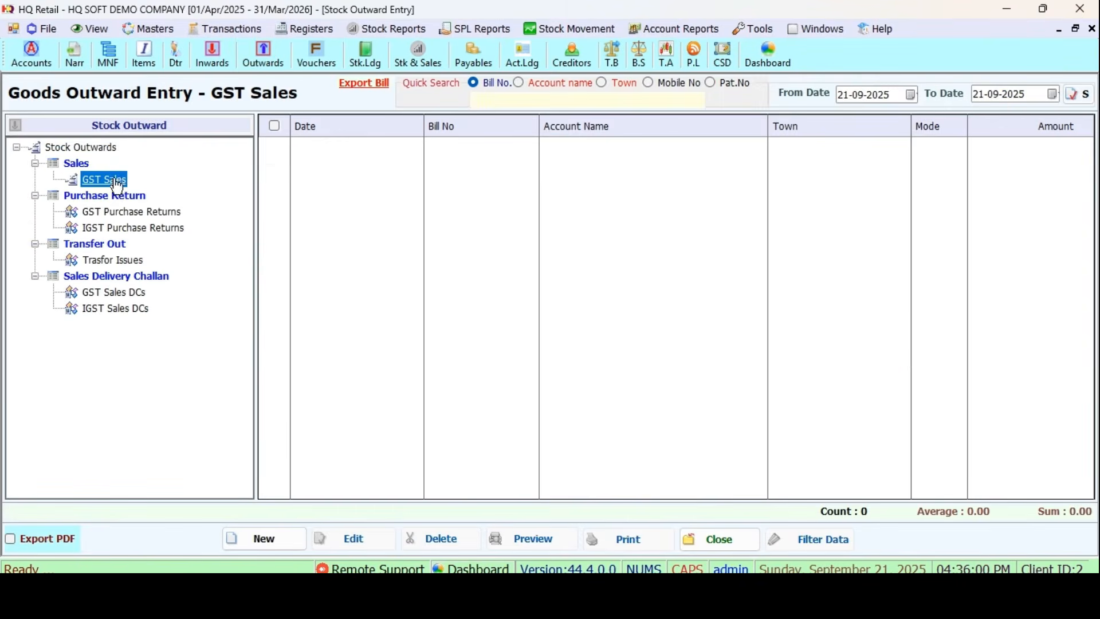
pyautogui.doubleClick(115, 181)
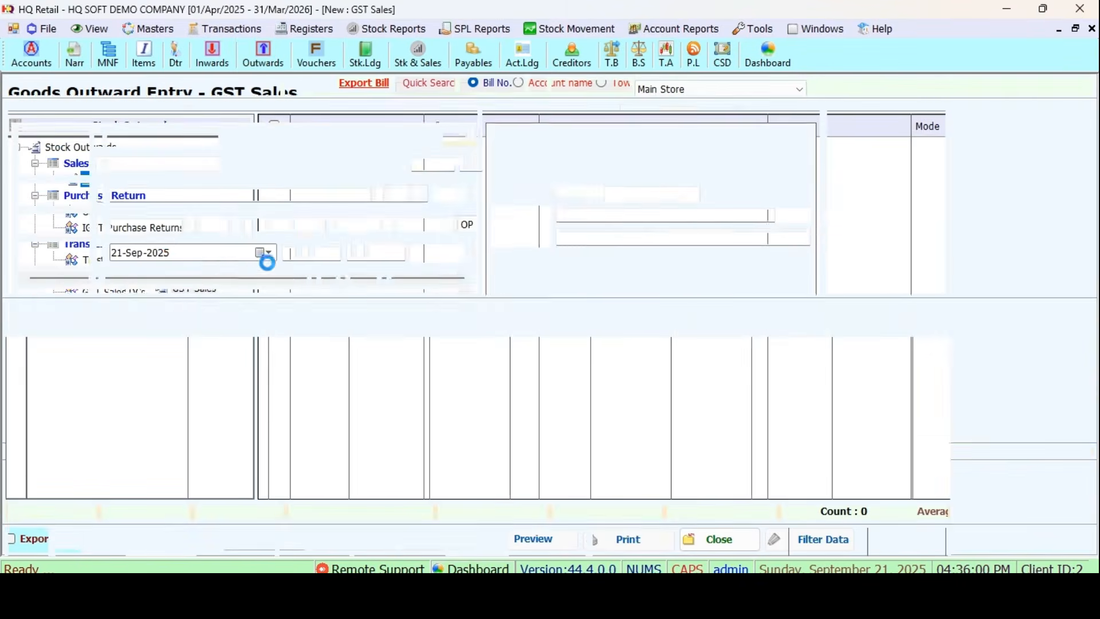
pyautogui.write('KUMAR')
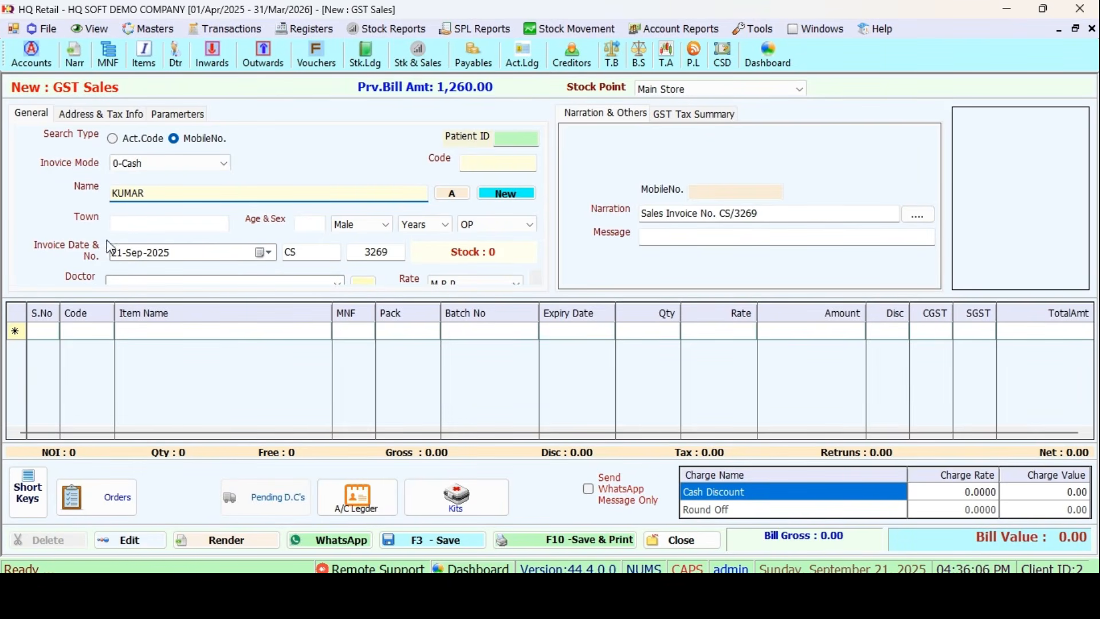
# Look up the item ACCUSURE ARM SLING POUCH L for the bill and leave its batch list without selecting a batch.
pyautogui.click(89, 334)
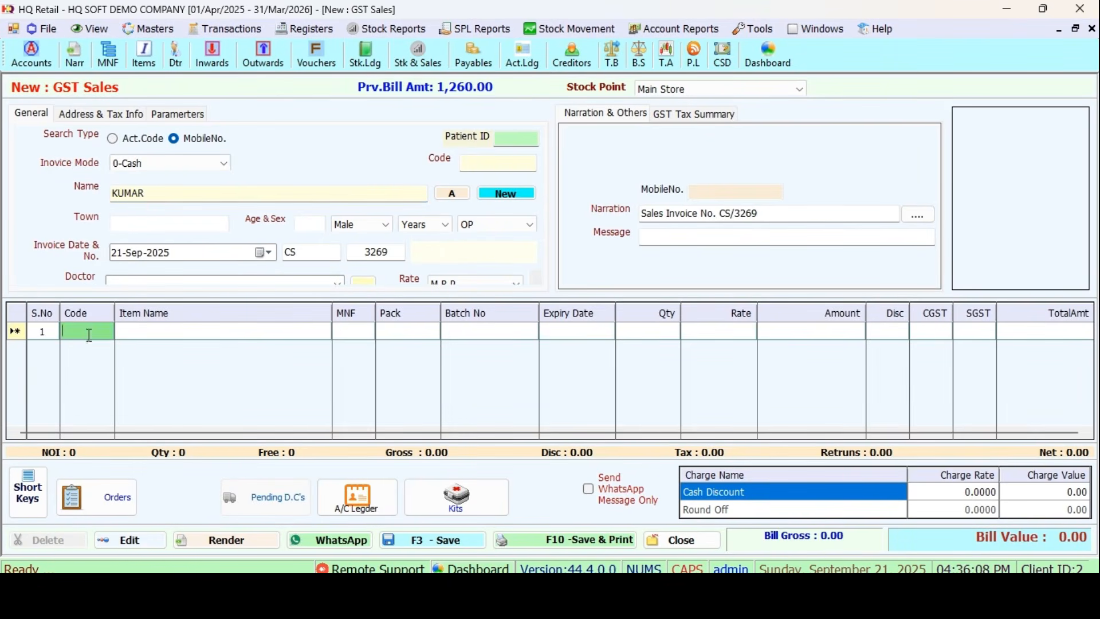
pyautogui.write('A')
pyautogui.press('Return')
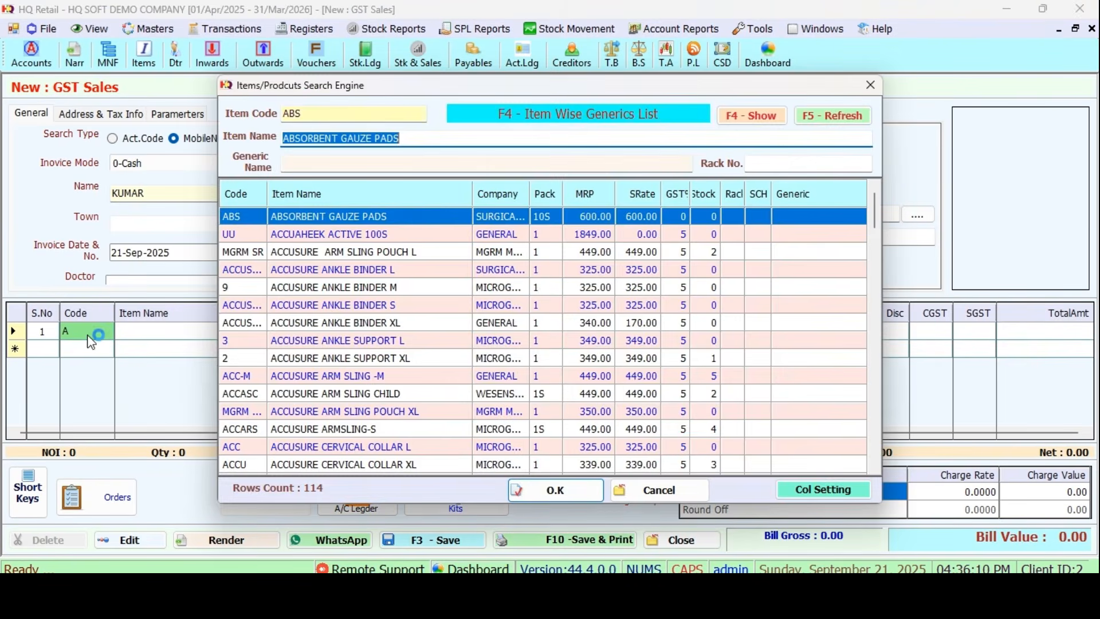
pyautogui.click(614, 257)
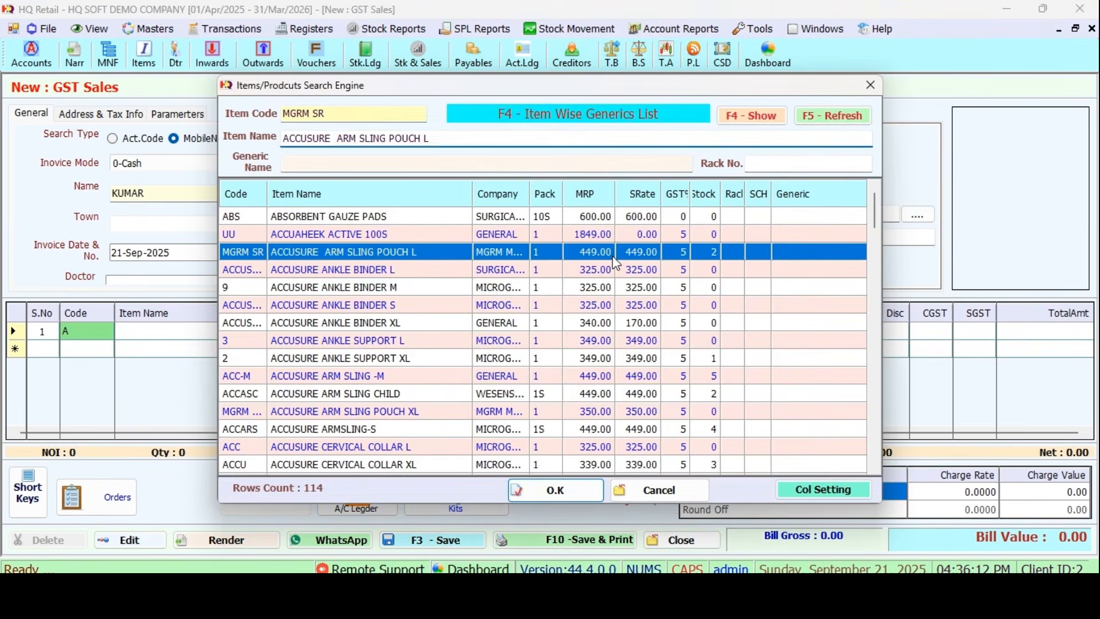
pyautogui.doubleClick(616, 257)
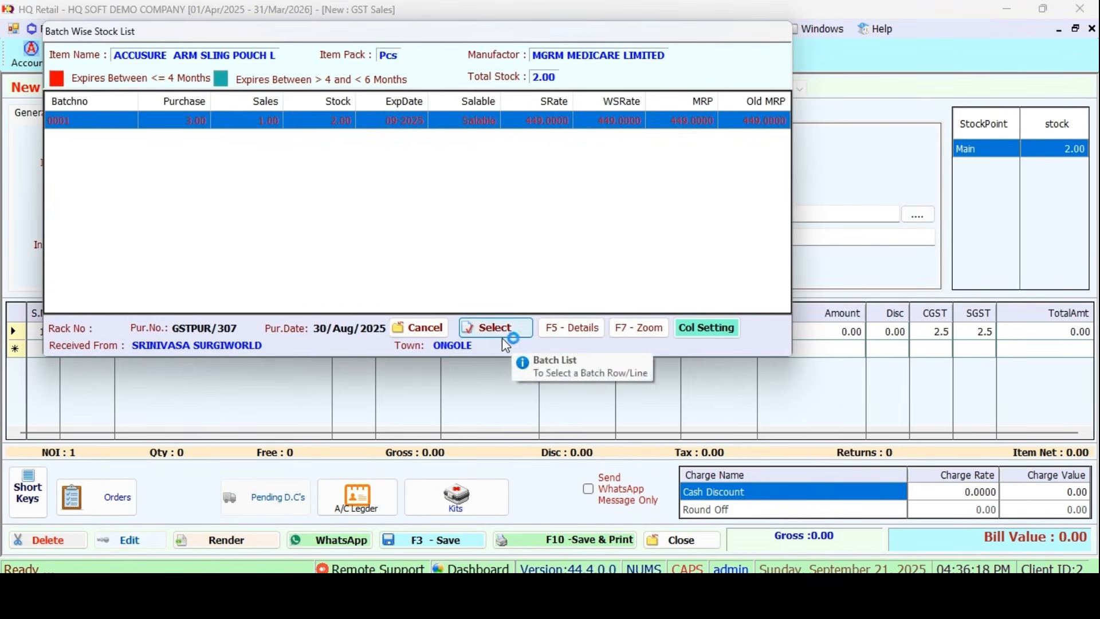
pyautogui.click(424, 329)
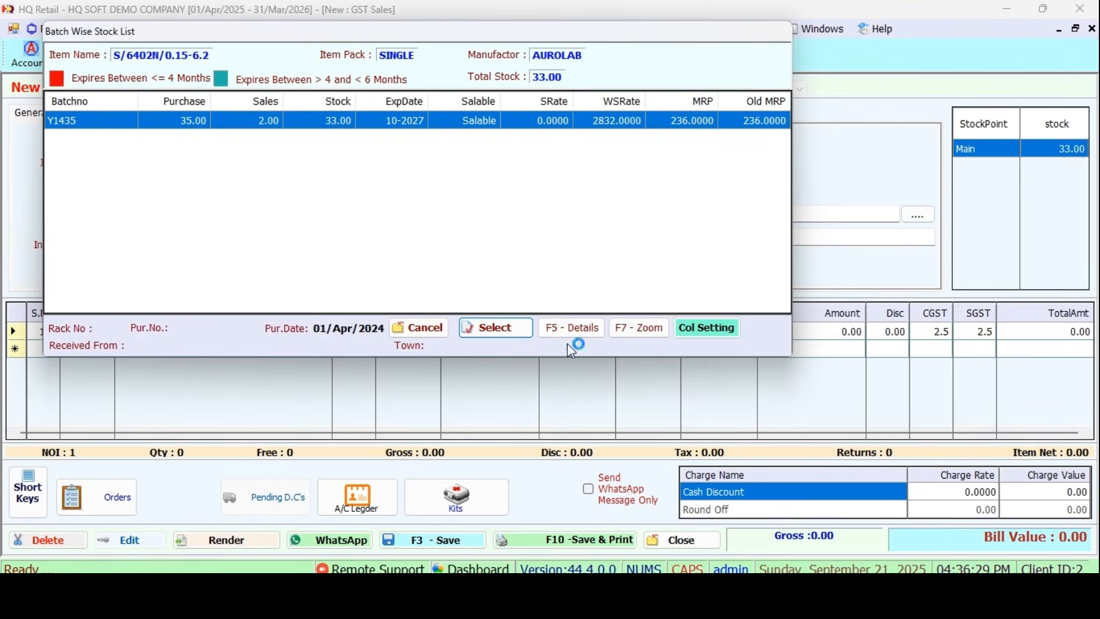
# Back out of the batch selection for S/6402N/0.15-6.2, decline the replacement, and delete its row from the bill.
pyautogui.click(442, 335)
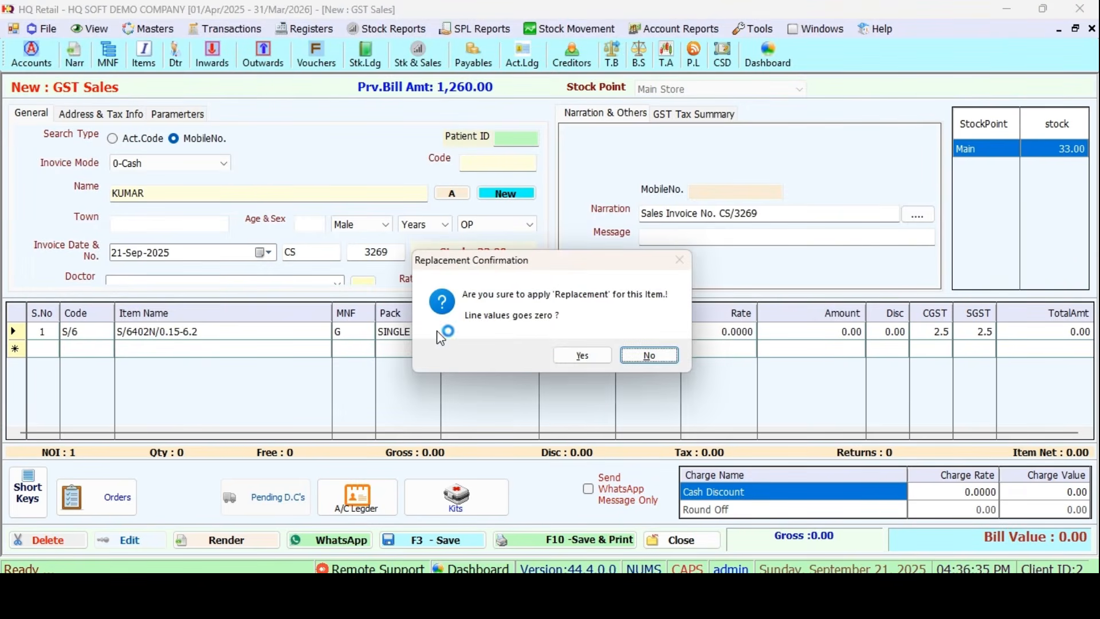
pyautogui.click(659, 356)
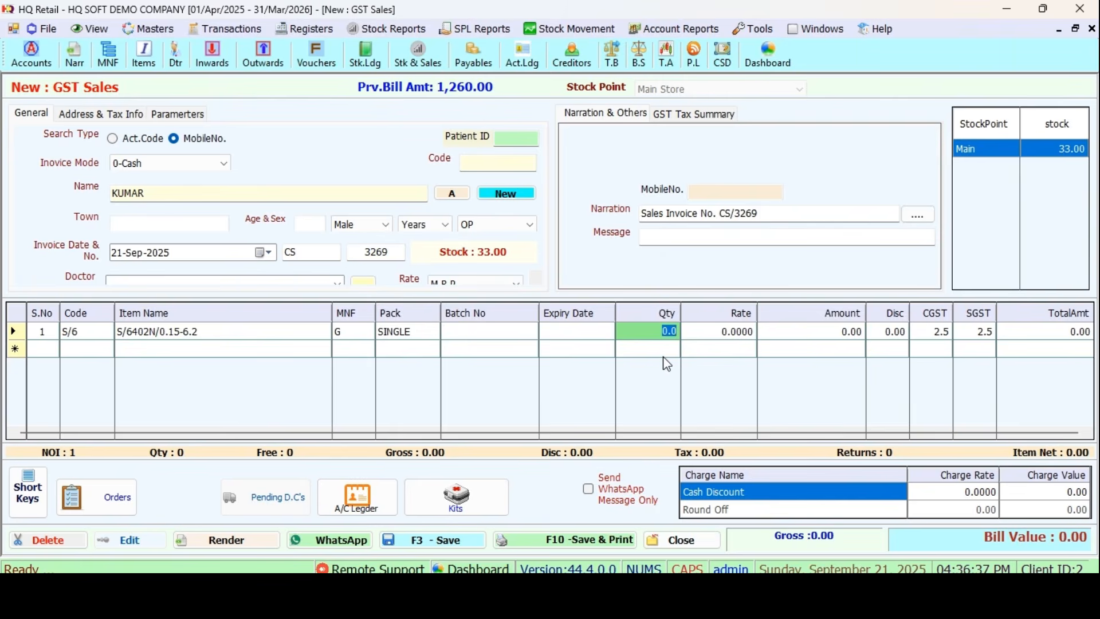
pyautogui.press('Delete')
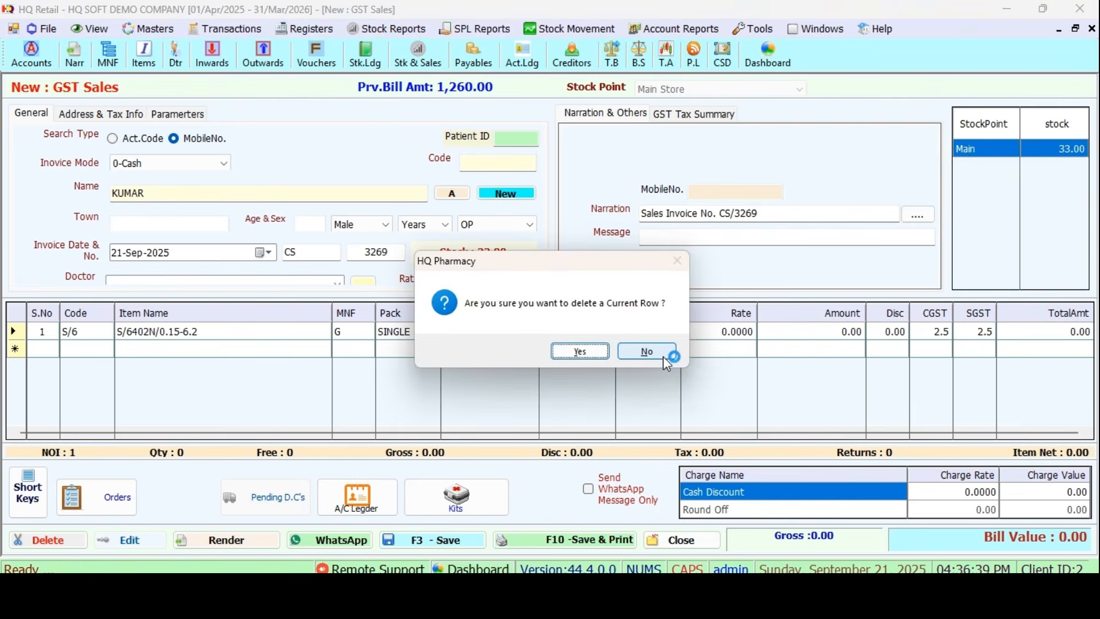
pyautogui.click(601, 351)
# Add the item D-FIBROHEAL AG 5ML to the bill, check its batches' new and old MRP, and pick batch DFAPITT/005.
pyautogui.write('D')
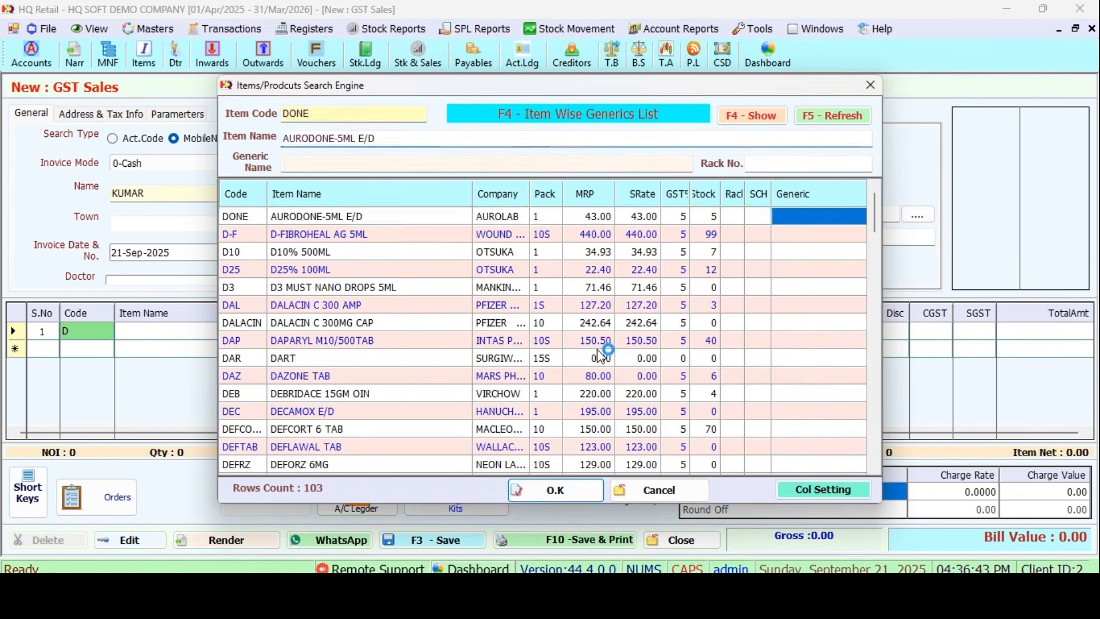
pyautogui.press('Down')
pyautogui.press('Return')
pyautogui.press('Return')
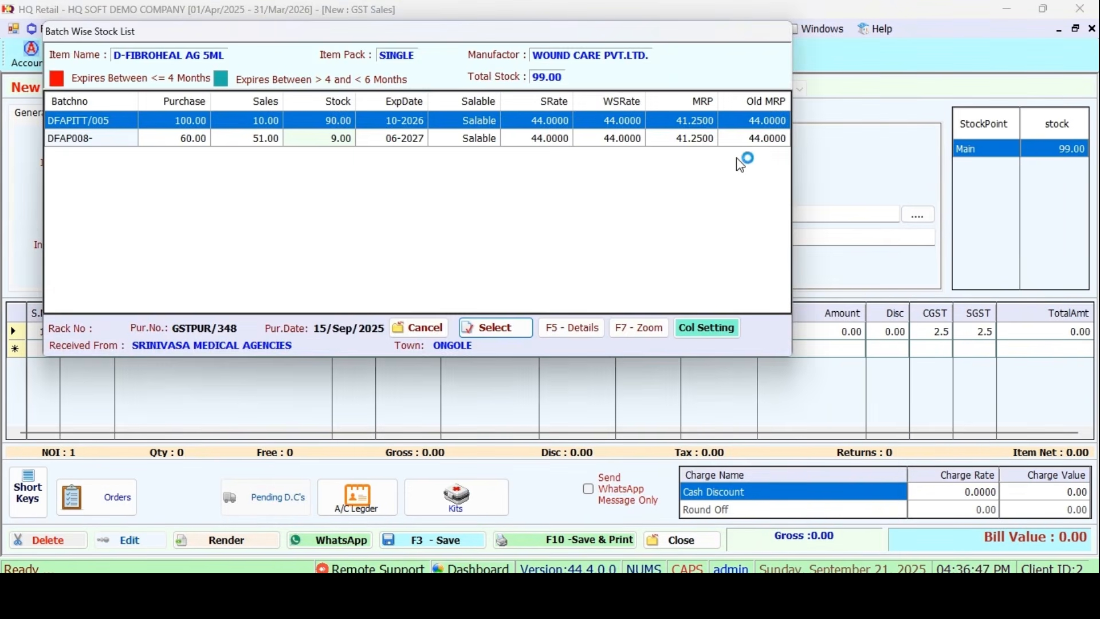
pyautogui.click(697, 140)
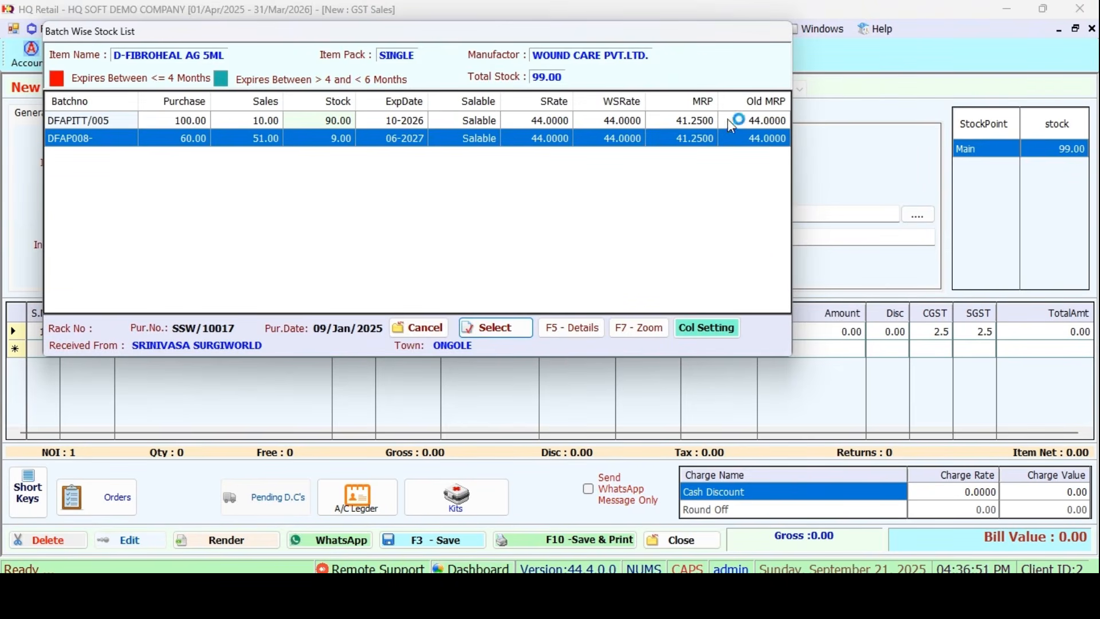
pyautogui.click(694, 123)
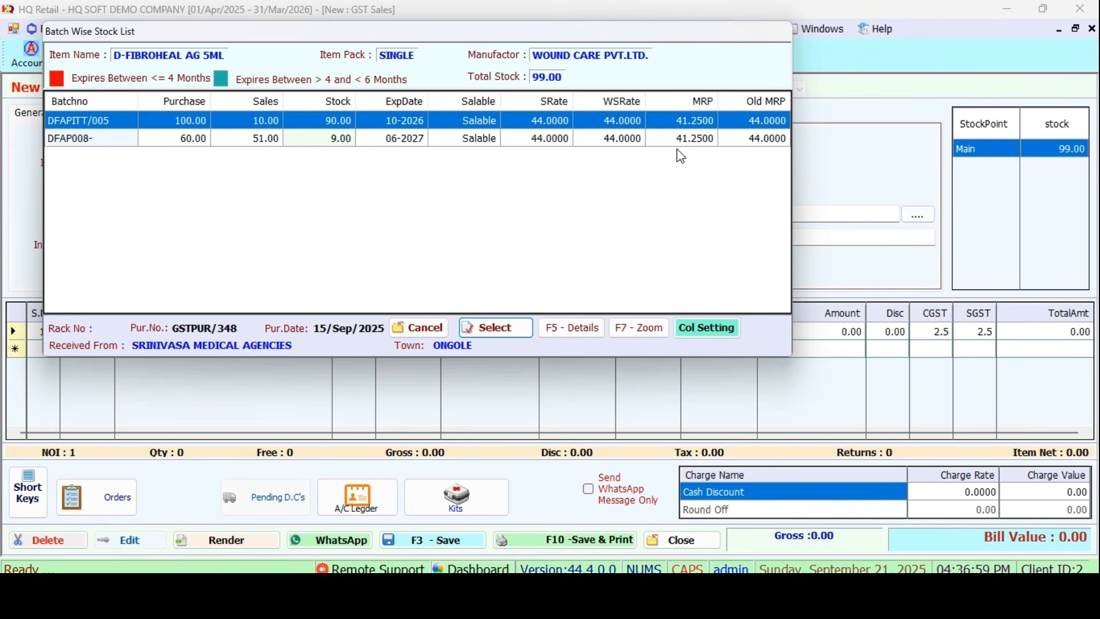
pyautogui.press('Return')
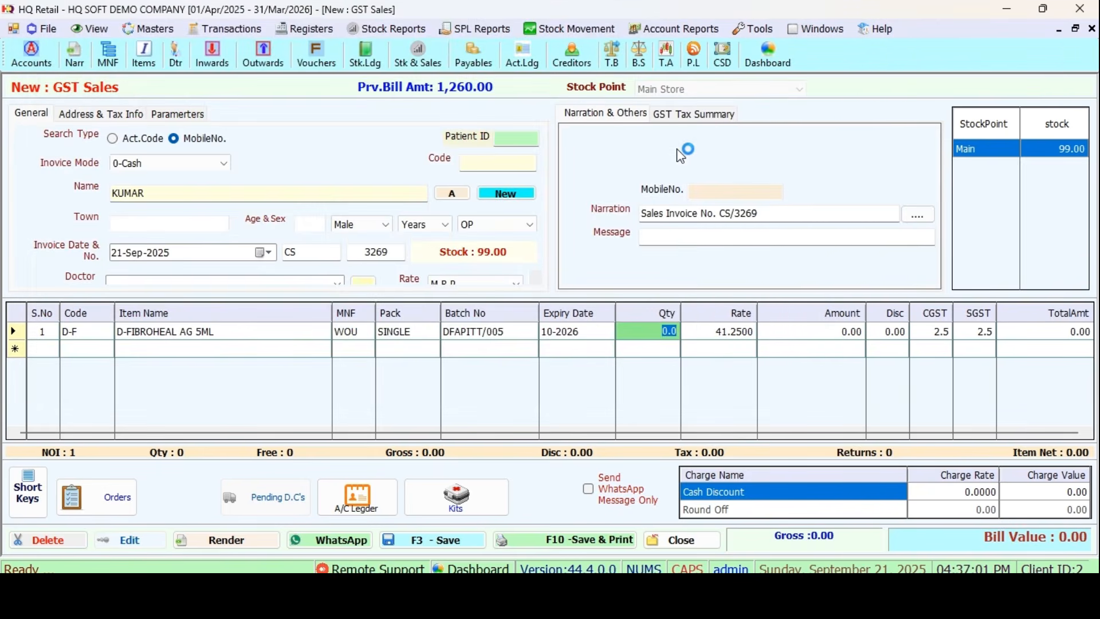
# Set the quantity of D-FIBROHEAL AG 5ML to 1, save the sales bill, and close the entry form.
pyautogui.write('1')
pyautogui.press('Return')
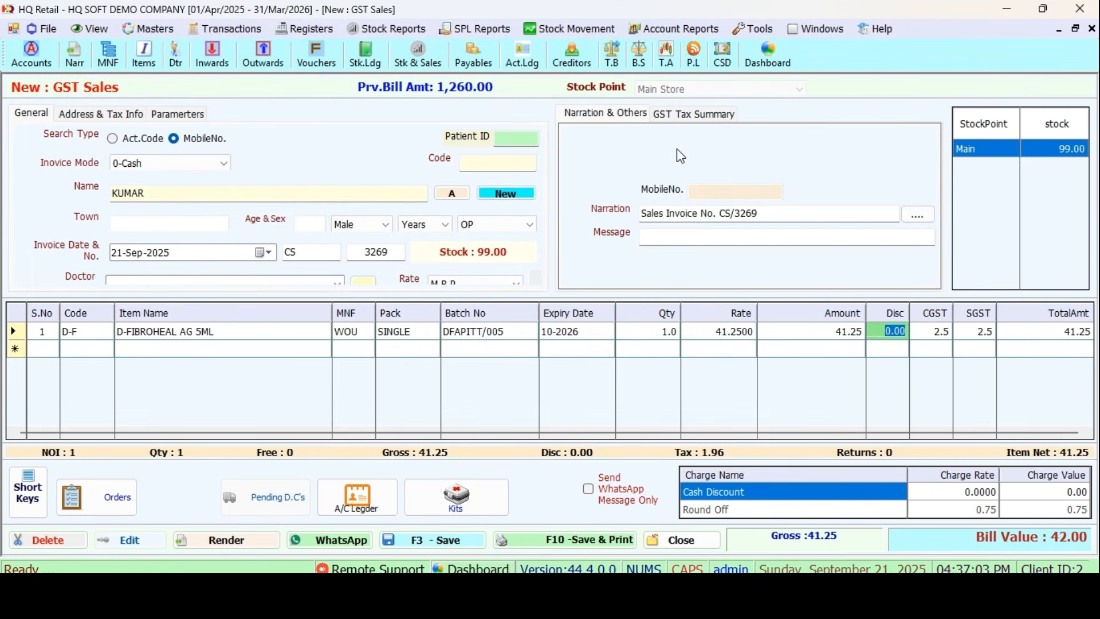
pyautogui.click(456, 542)
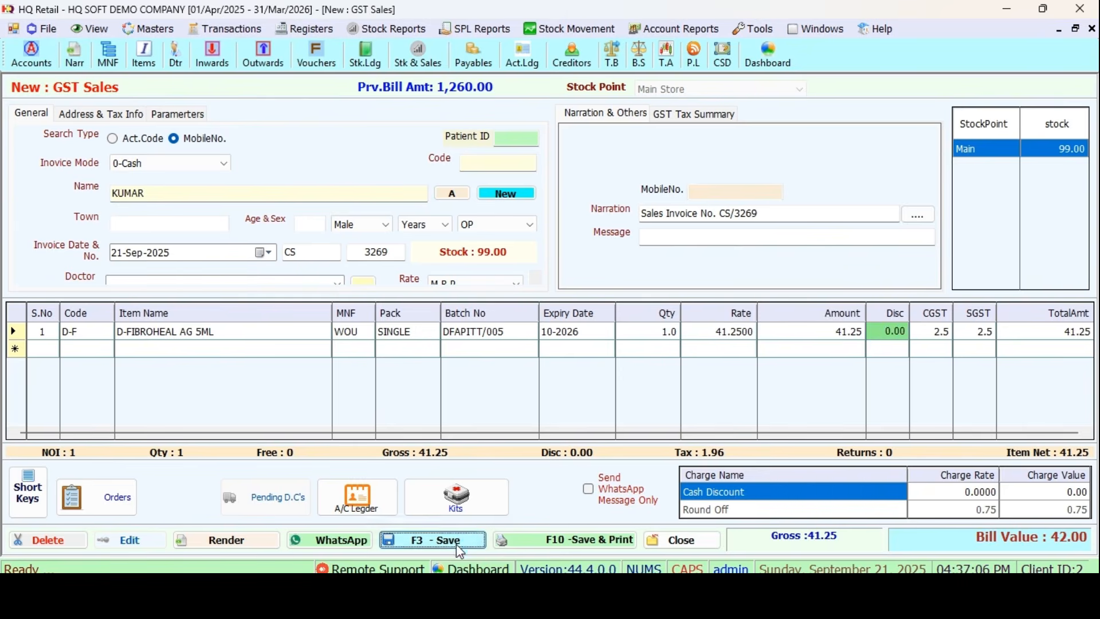
pyautogui.click(682, 536)
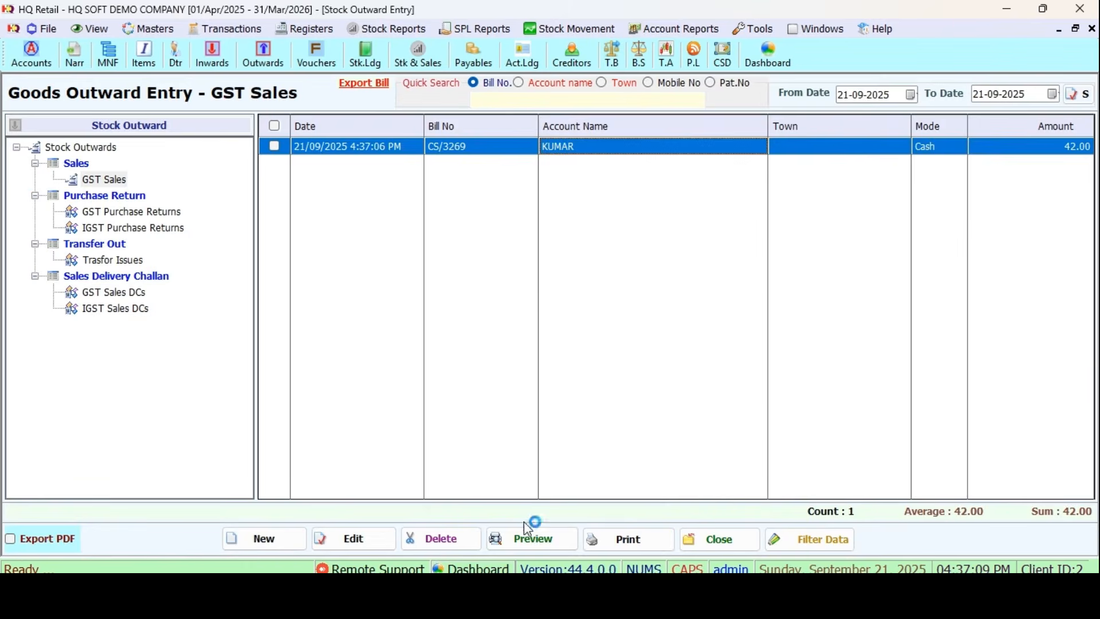
# Preview the saved bill in the GST-HALF Bill of Supply format, then close the preview and minimize the program.
pyautogui.click(533, 538)
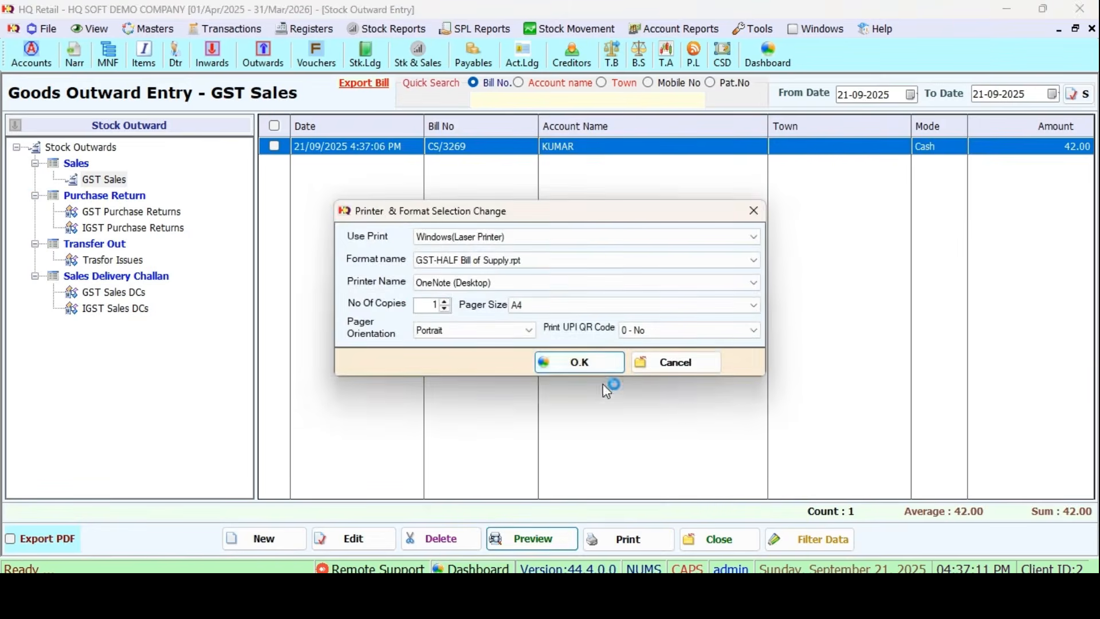
pyautogui.click(581, 362)
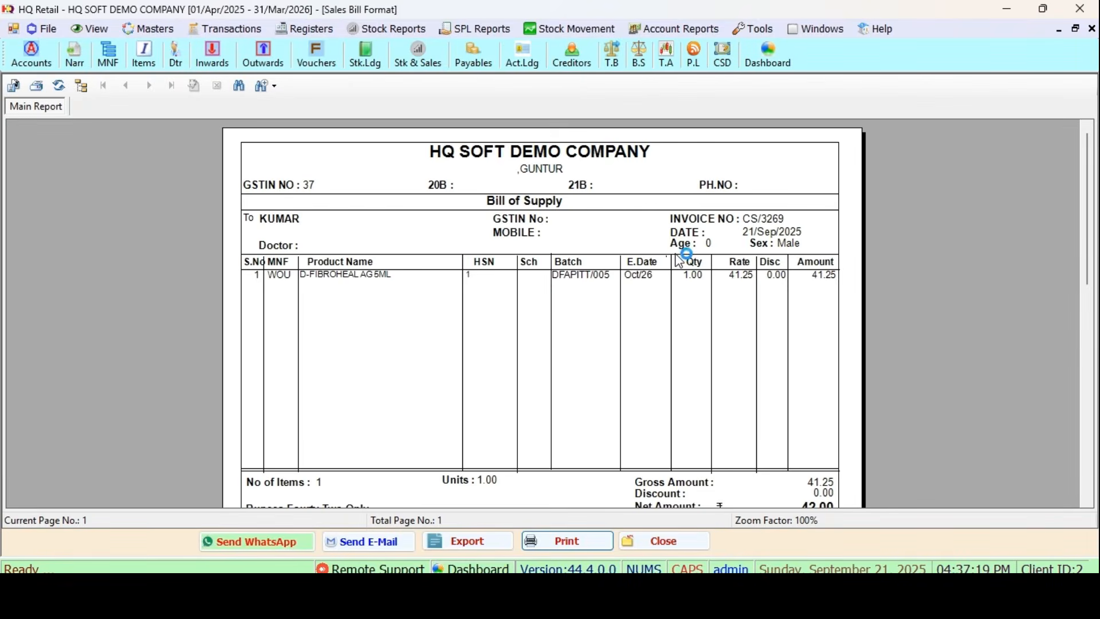
pyautogui.click(668, 542)
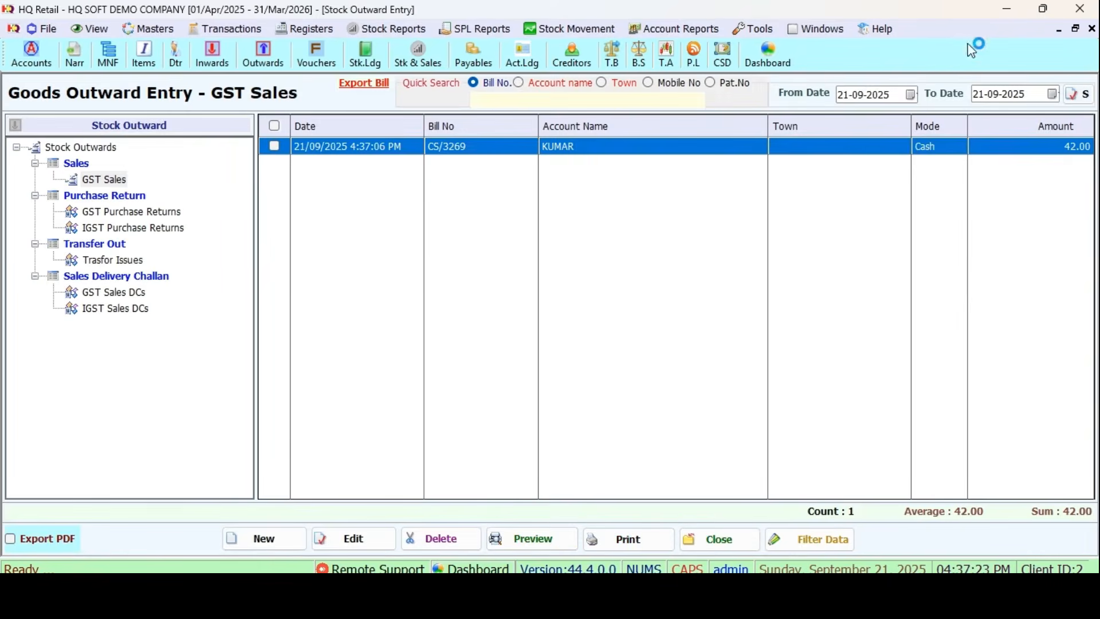
pyautogui.click(1010, 14)
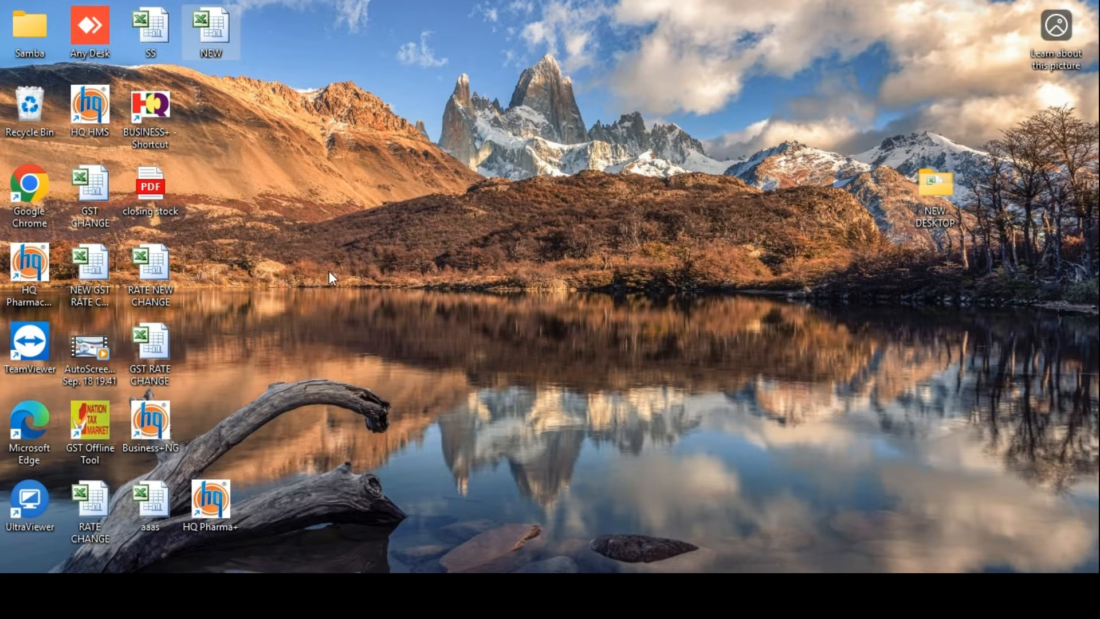
# Open the file location of the HQ Pharmacy desktop shortcut in File Explorer.
pyautogui.doubleClick(36, 277)
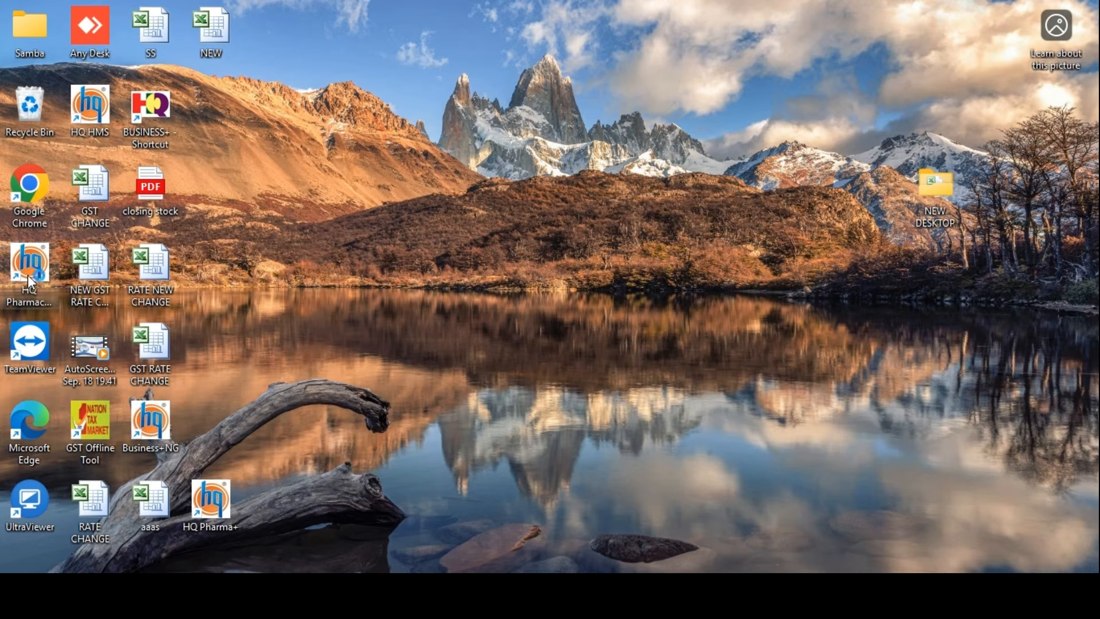
pyautogui.rightClick(27, 275)
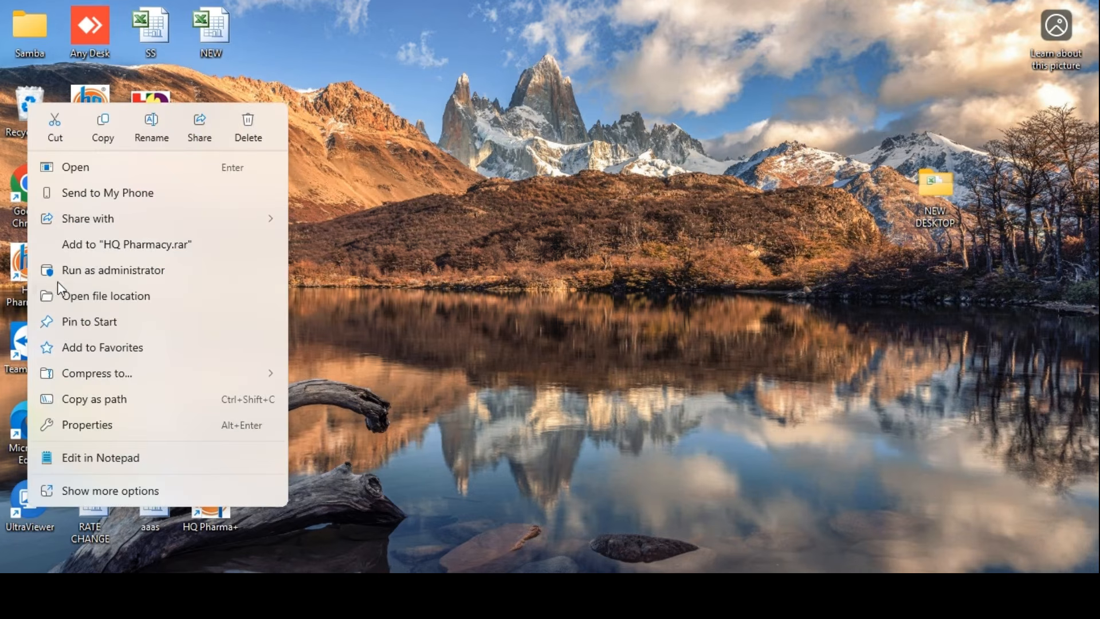
pyautogui.click(89, 296)
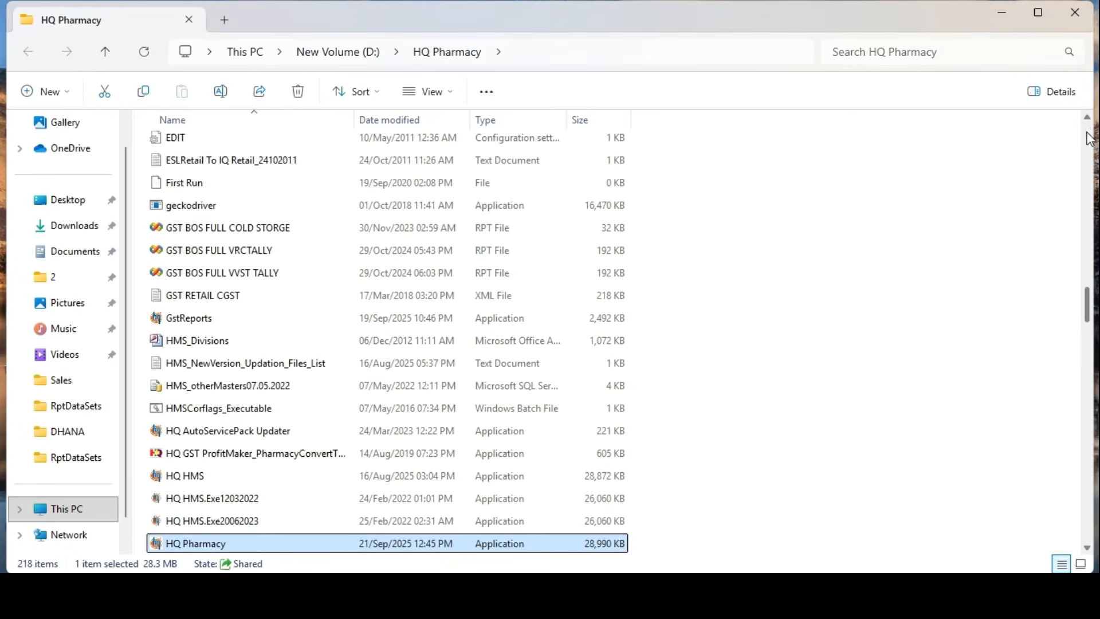
# Copy all three bill format files from Downloads > HQ Pharmacy Exe GST 21.09.2025 > GST New Bill Formats 2.0.
pyautogui.scroll(20, 1092, 135)
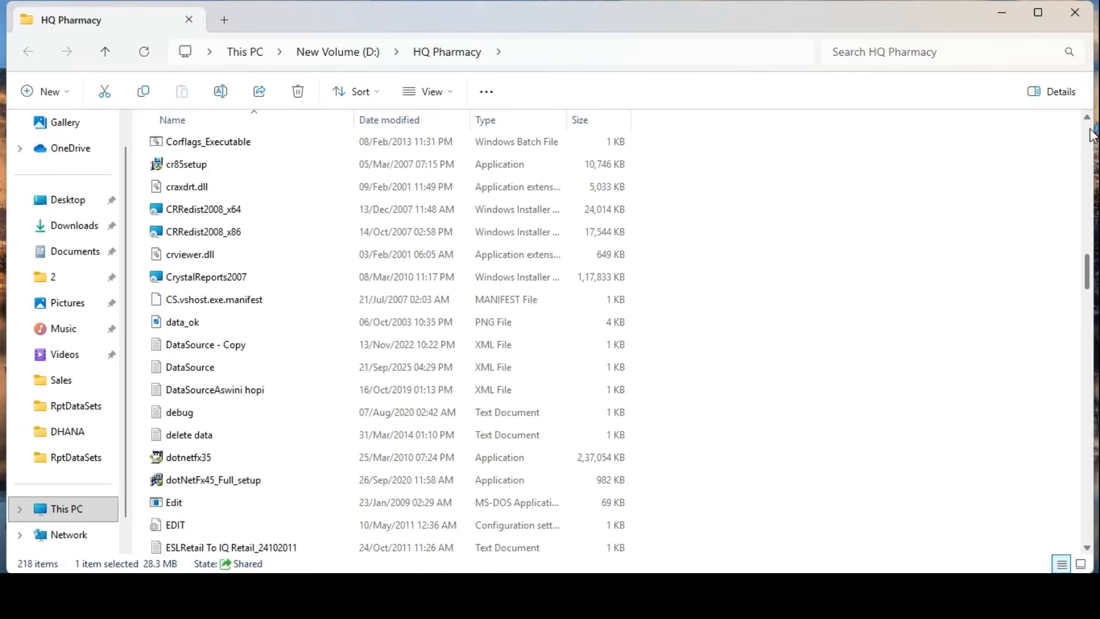
pyautogui.doubleClick(224, 484)
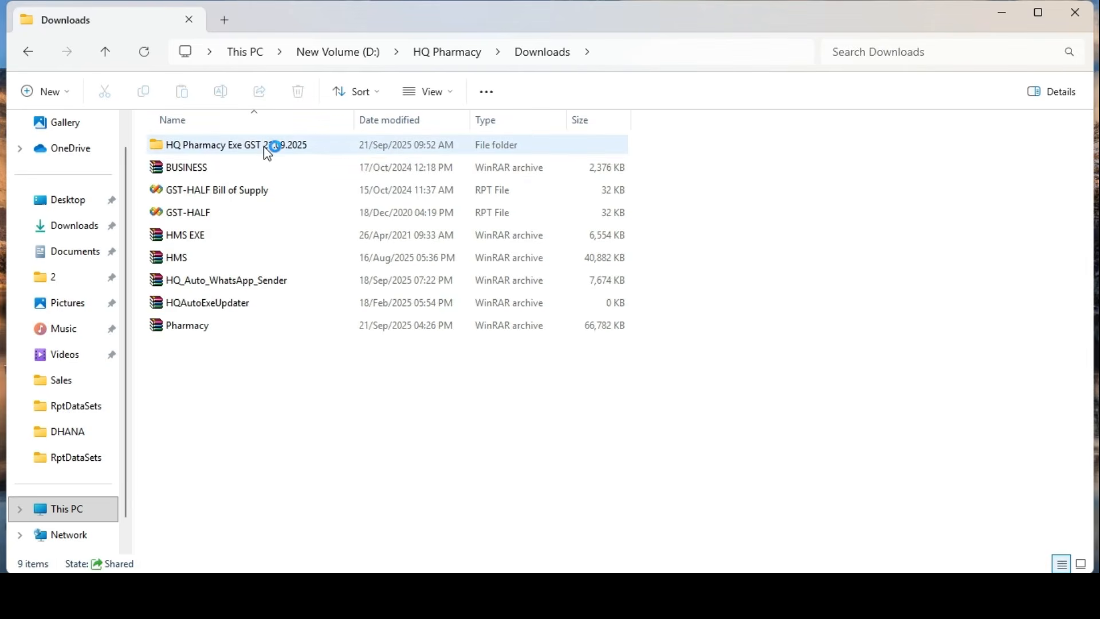
pyautogui.doubleClick(280, 145)
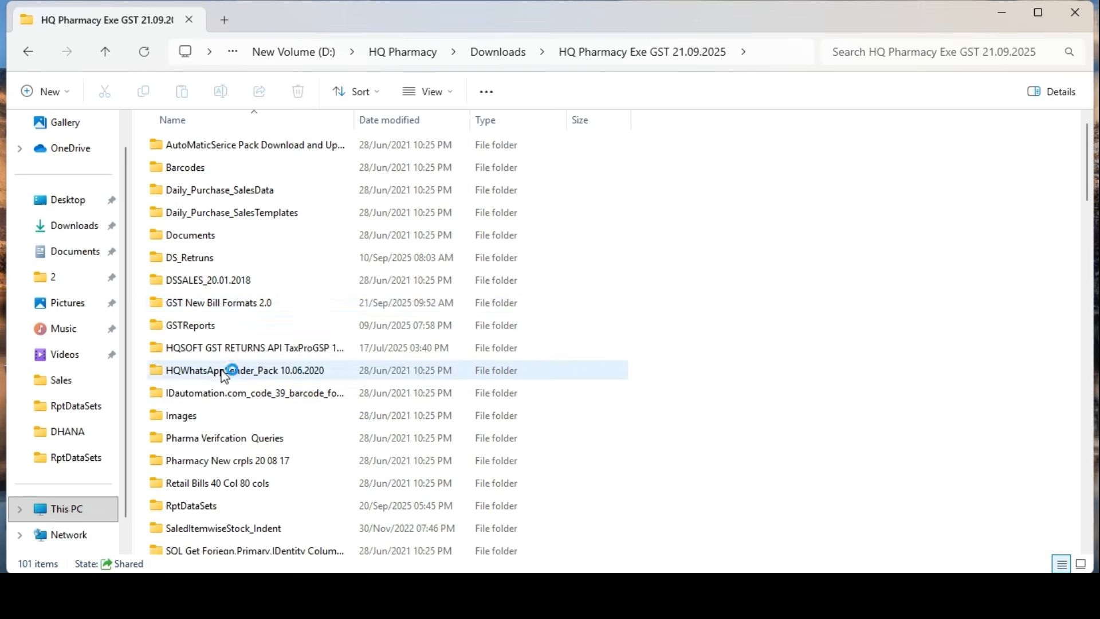
pyautogui.doubleClick(247, 304)
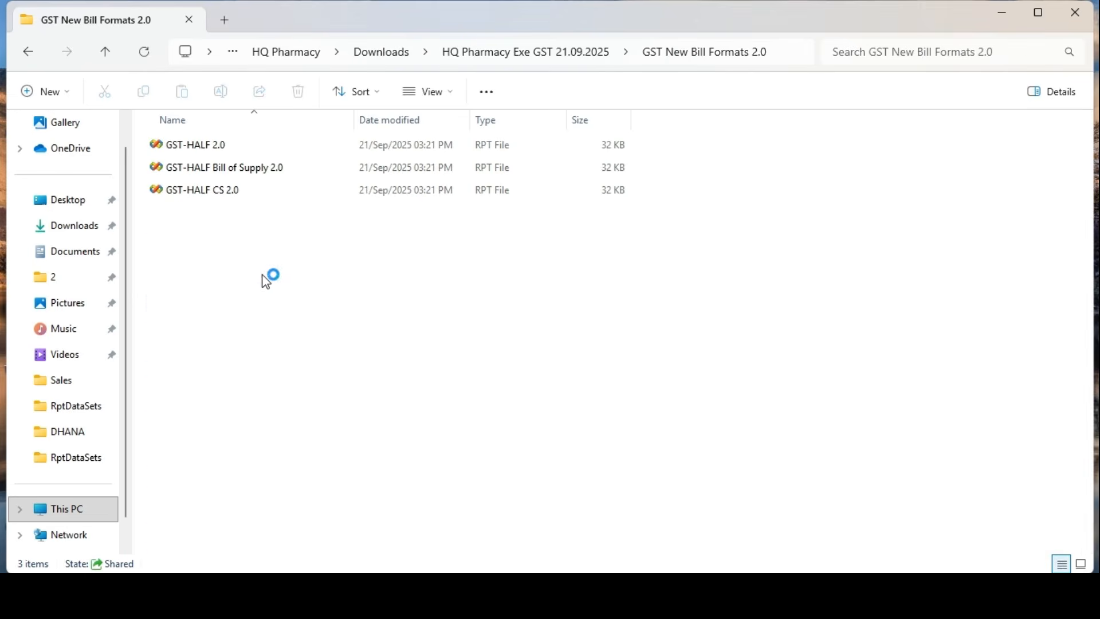
pyautogui.click(234, 196)
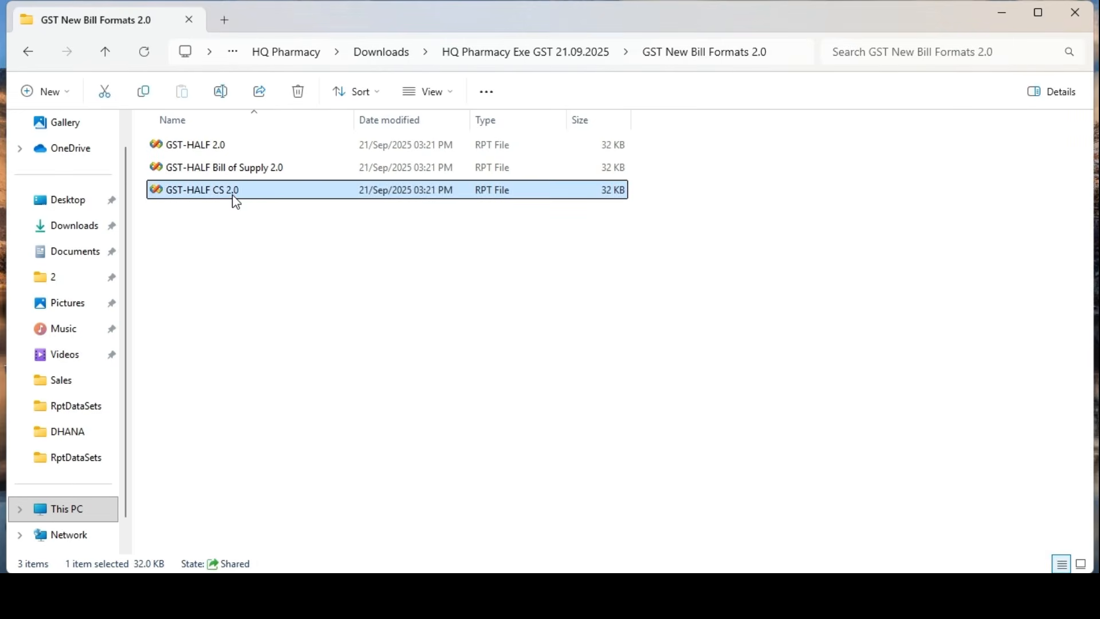
pyautogui.hotkey('ctrl', 'a')
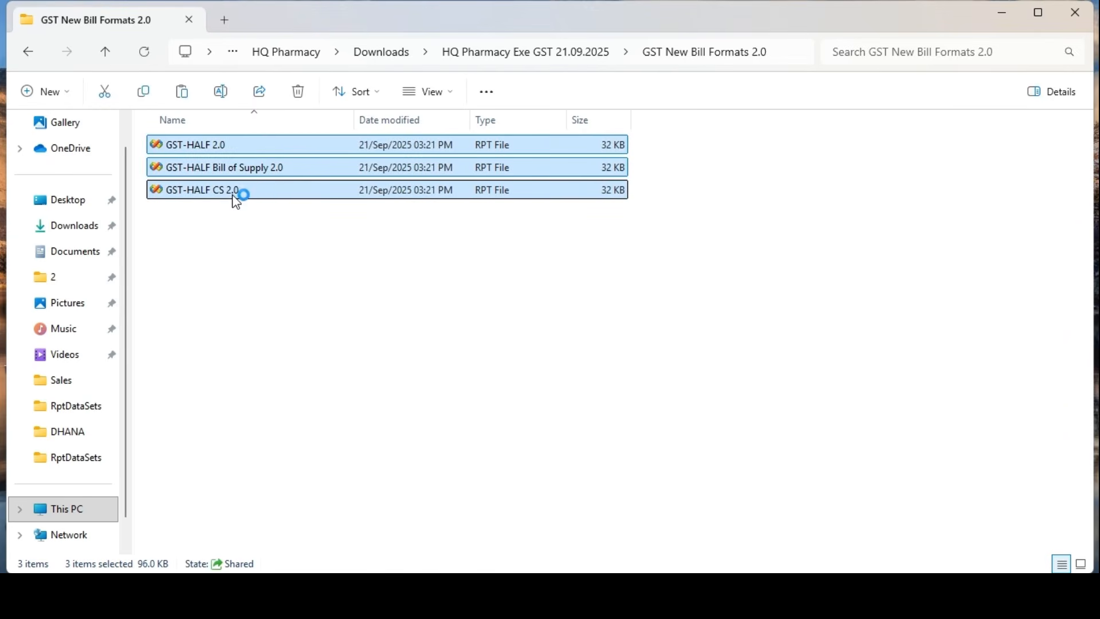
# Paste the copied formats into the HQ Pharmacy folder's Crpls > Inventory > Documents > Sales subfolder, and minimize File Explorer.
pyautogui.hotkey('alt', 'Left')
pyautogui.hotkey('alt', 'Left')
pyautogui.hotkey('alt', 'Left')
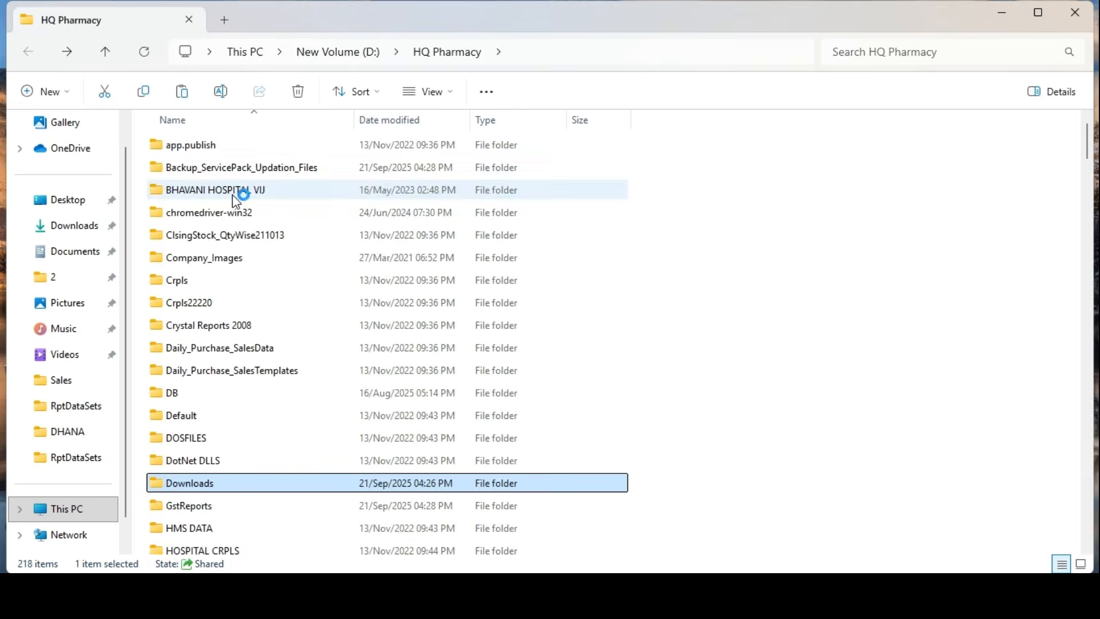
pyautogui.doubleClick(187, 280)
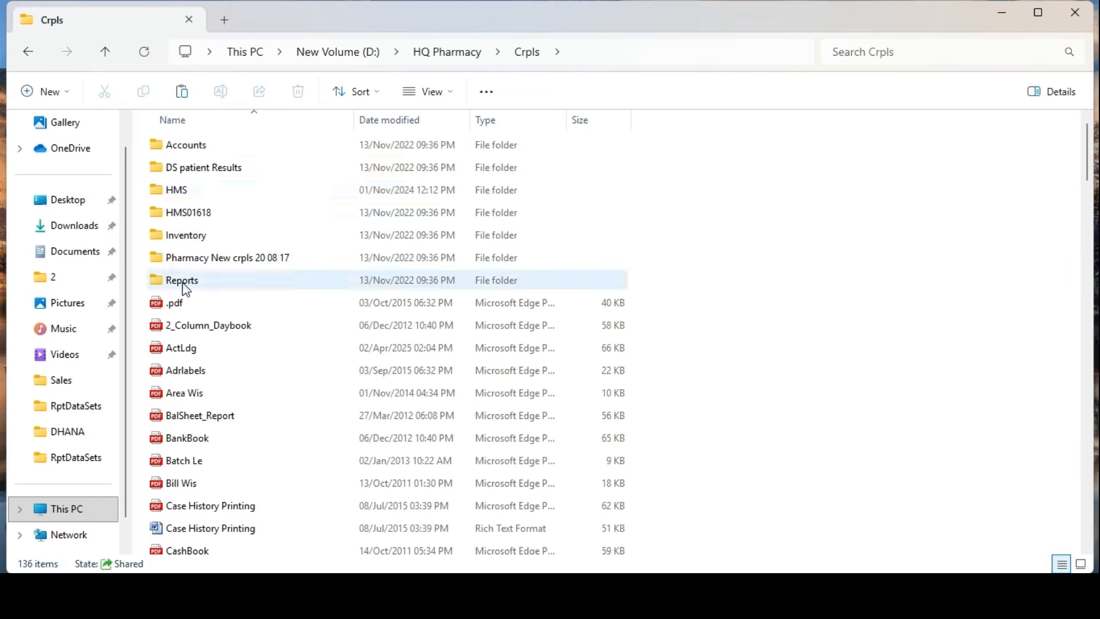
pyautogui.doubleClick(198, 237)
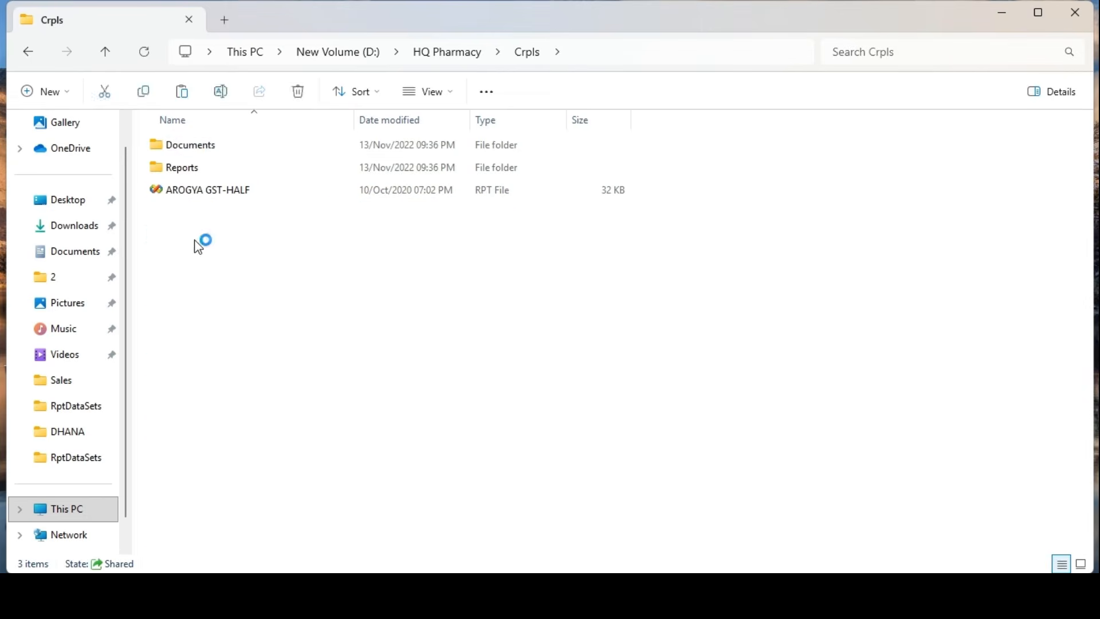
pyautogui.doubleClick(201, 149)
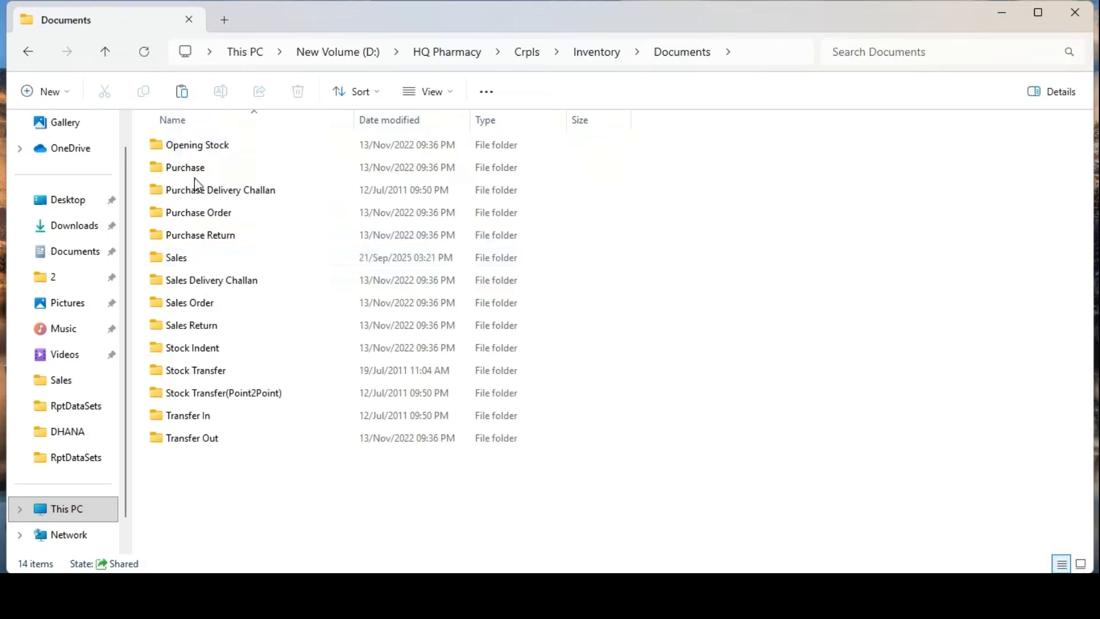
pyautogui.doubleClick(184, 259)
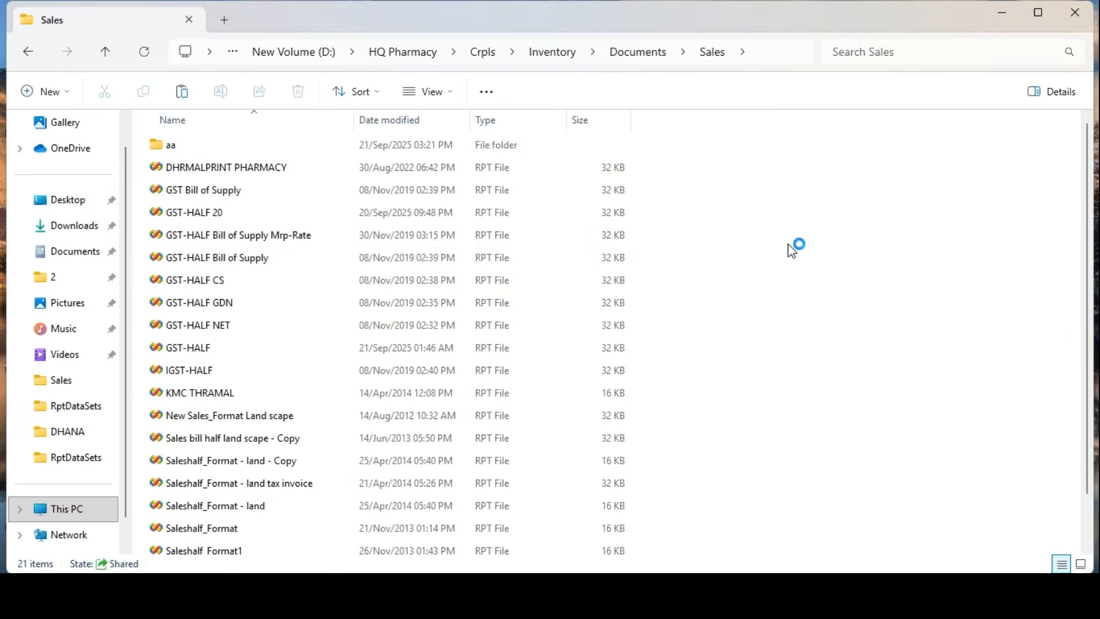
pyautogui.hotkey('ctrl', 'v')
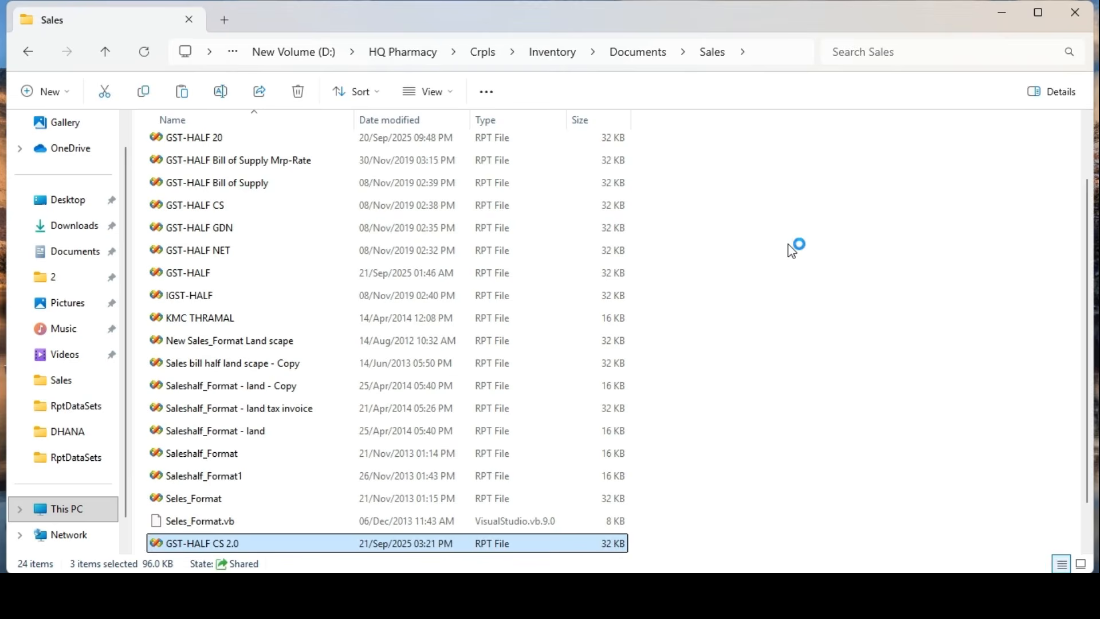
pyautogui.click(1004, 13)
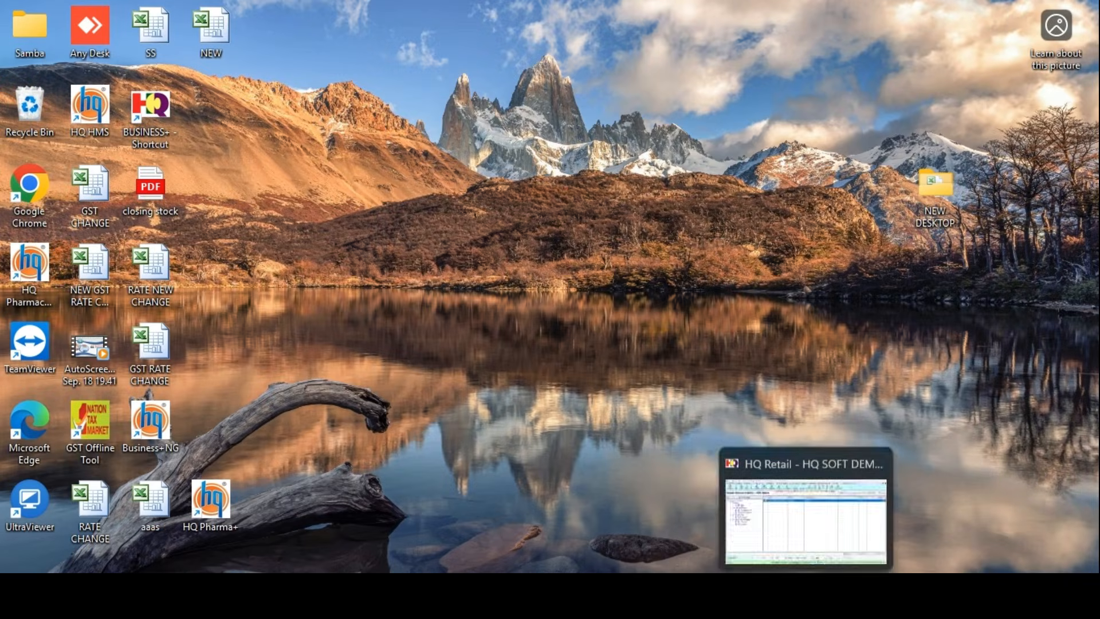
# Switch to HQ Retail, preview bill CS/3269 in the GST-HALF Bill of Supply 2.0 format, check its Old Mrp column, and close the preview.
pyautogui.click(807, 598)
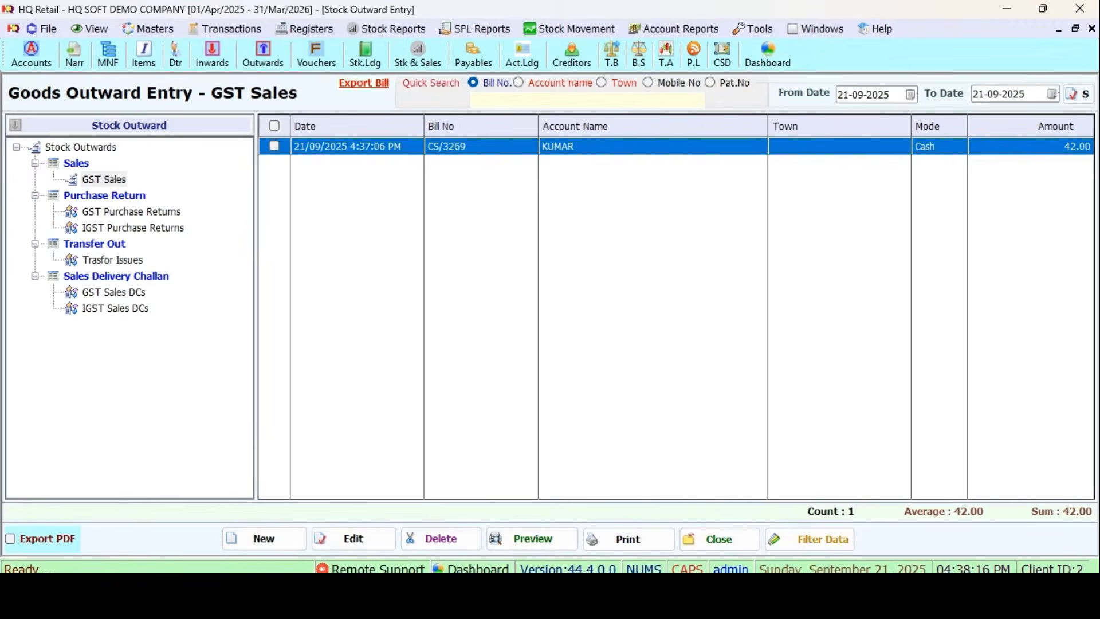
pyautogui.click(547, 546)
pyautogui.click(505, 264)
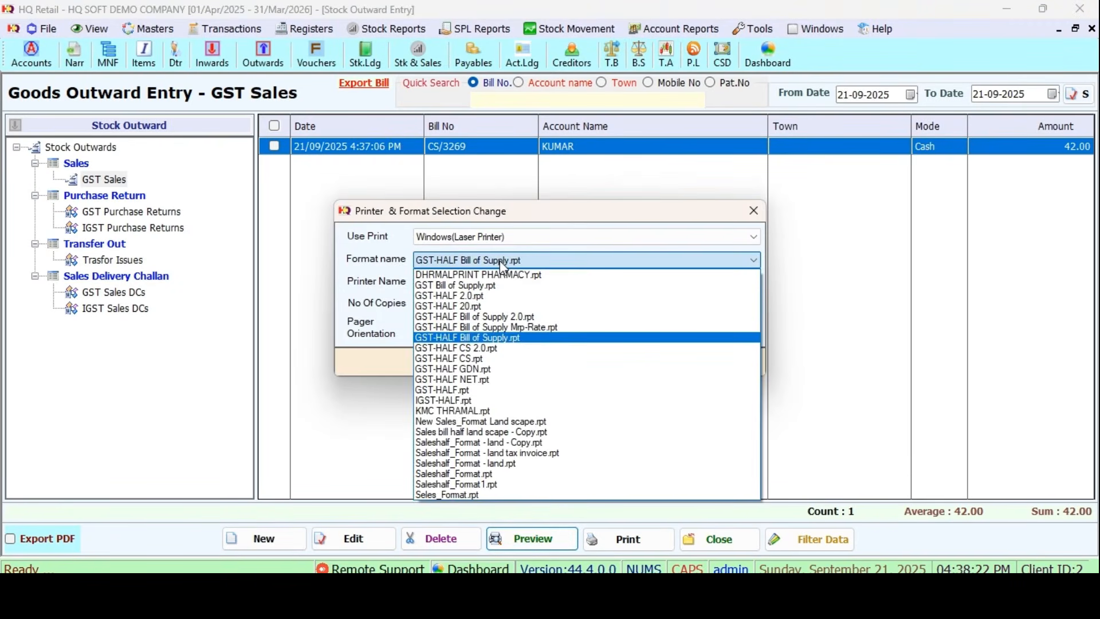
pyautogui.click(511, 316)
pyautogui.click(576, 362)
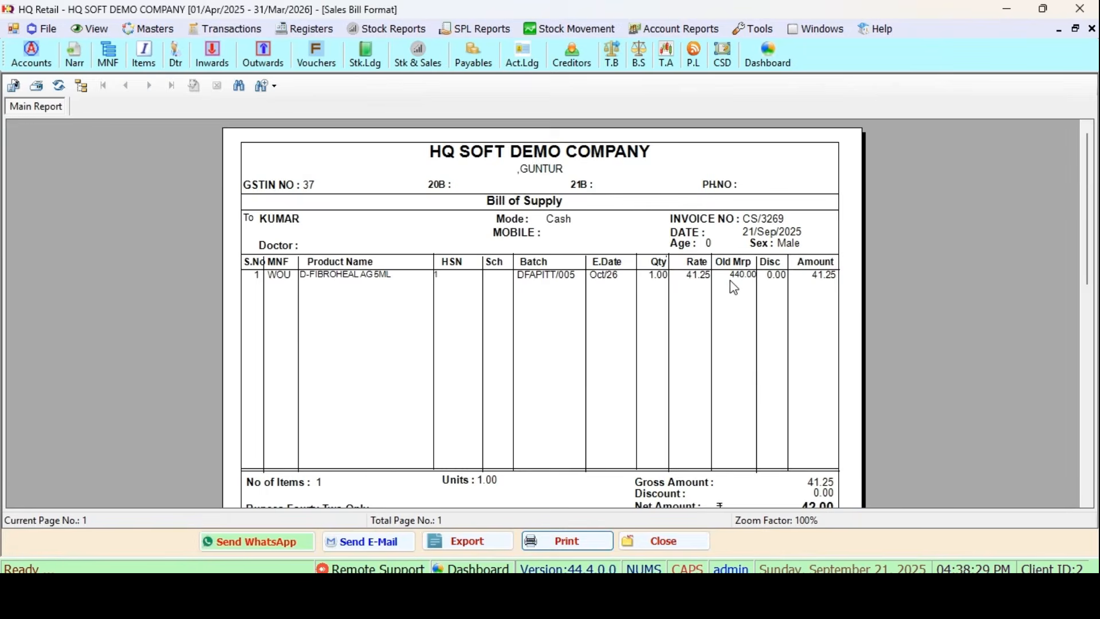
pyautogui.click(732, 281)
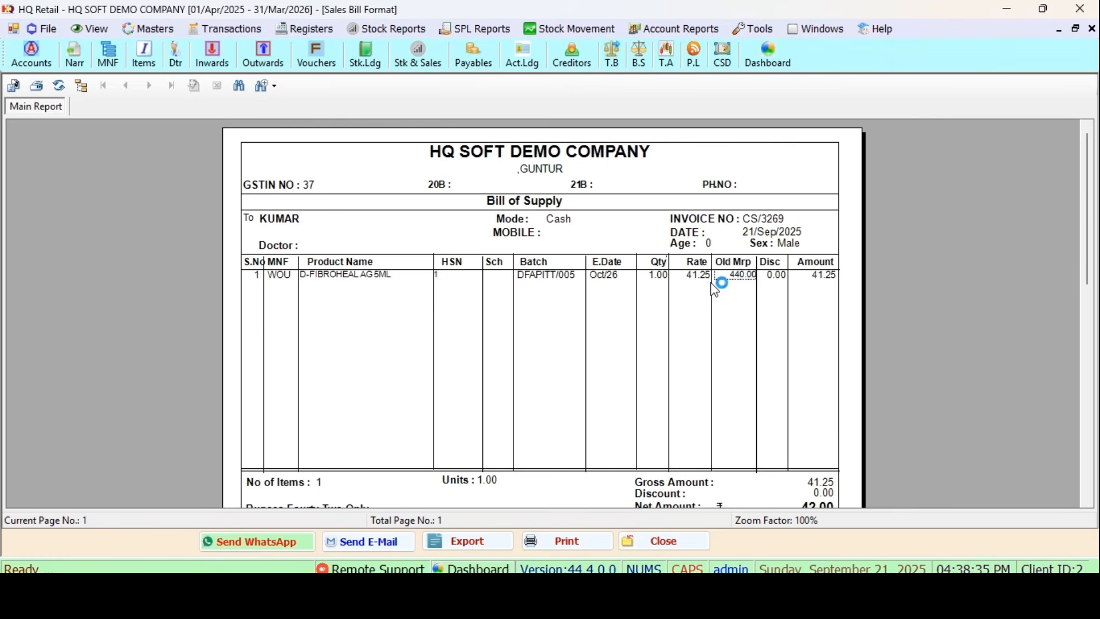
pyautogui.click(667, 541)
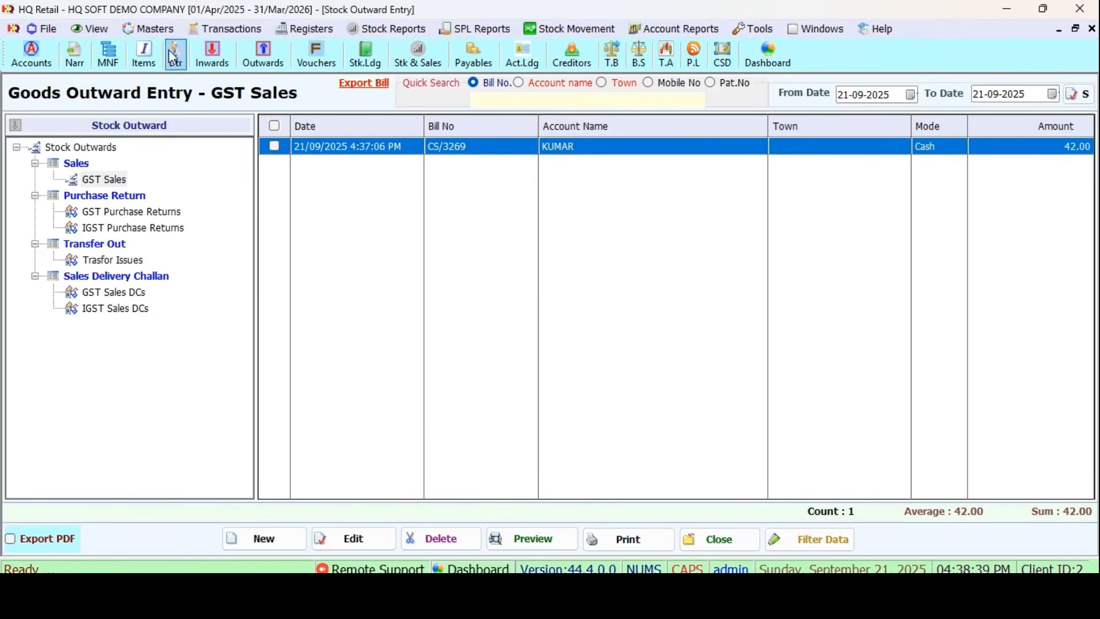
# Set the Window Bill Format of the GST Sales transaction type to GST-HALF Bill of Supply 2.0.rpt and save the record.
pyautogui.click(151, 29)
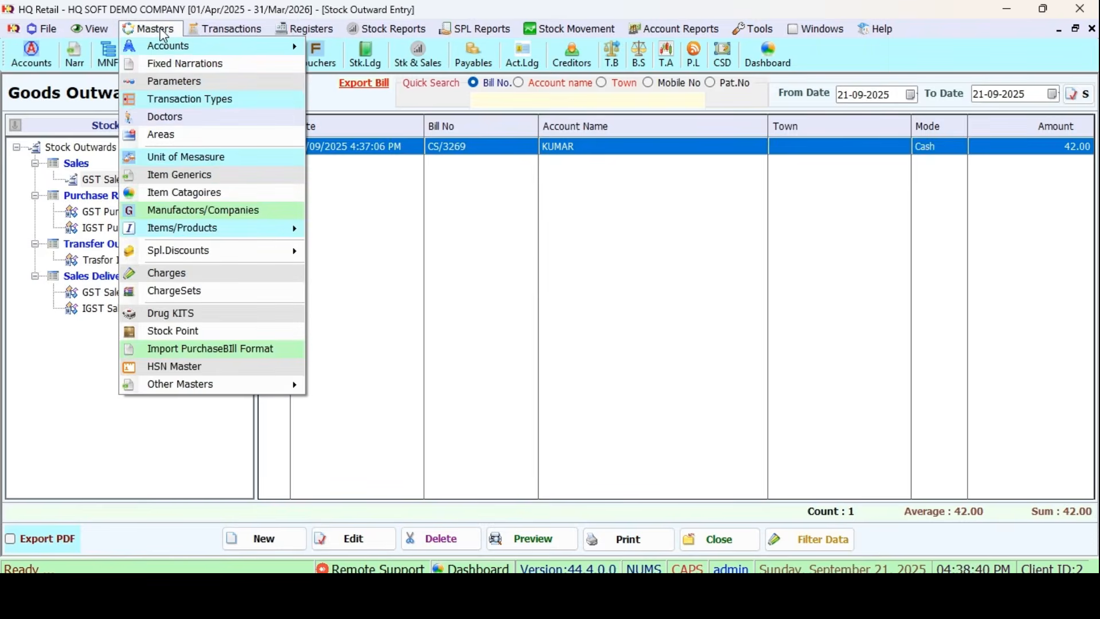
pyautogui.click(186, 103)
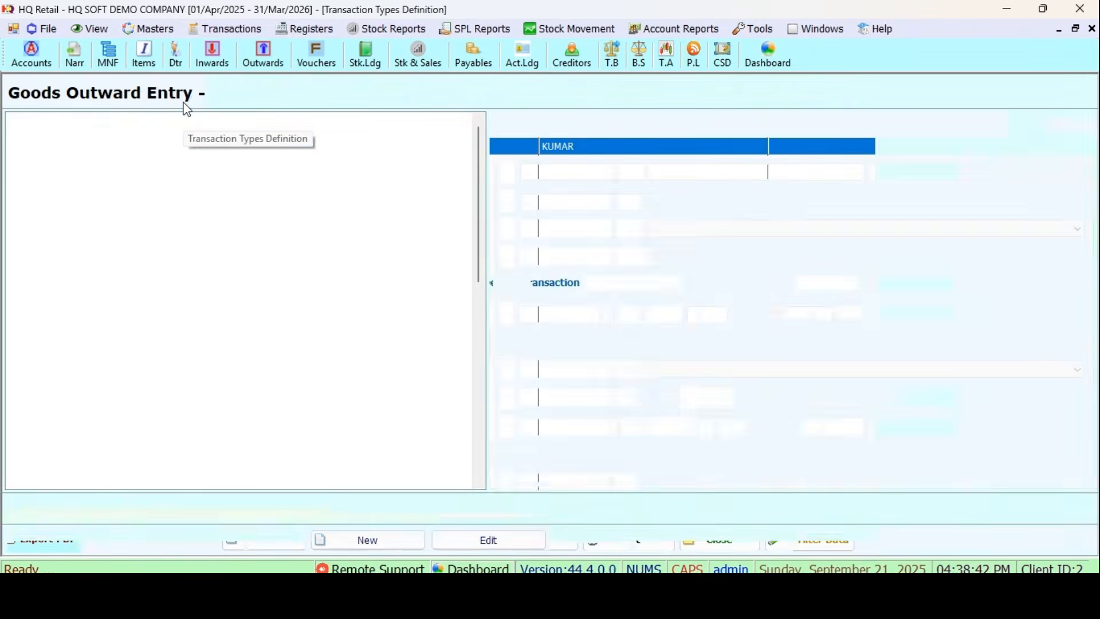
pyautogui.click(480, 381)
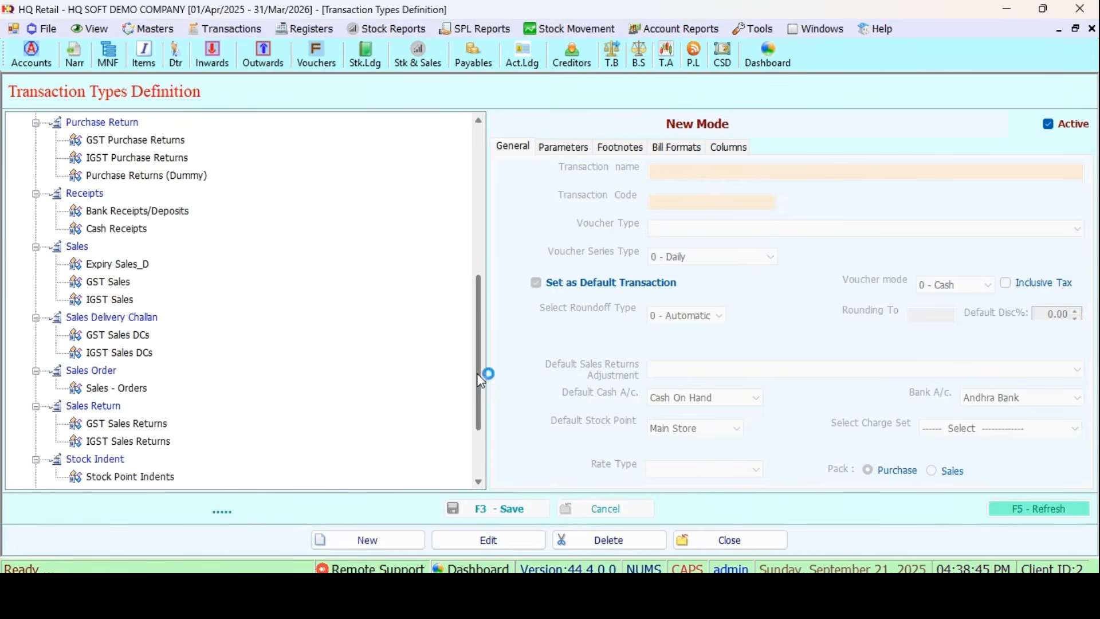
pyautogui.click(118, 283)
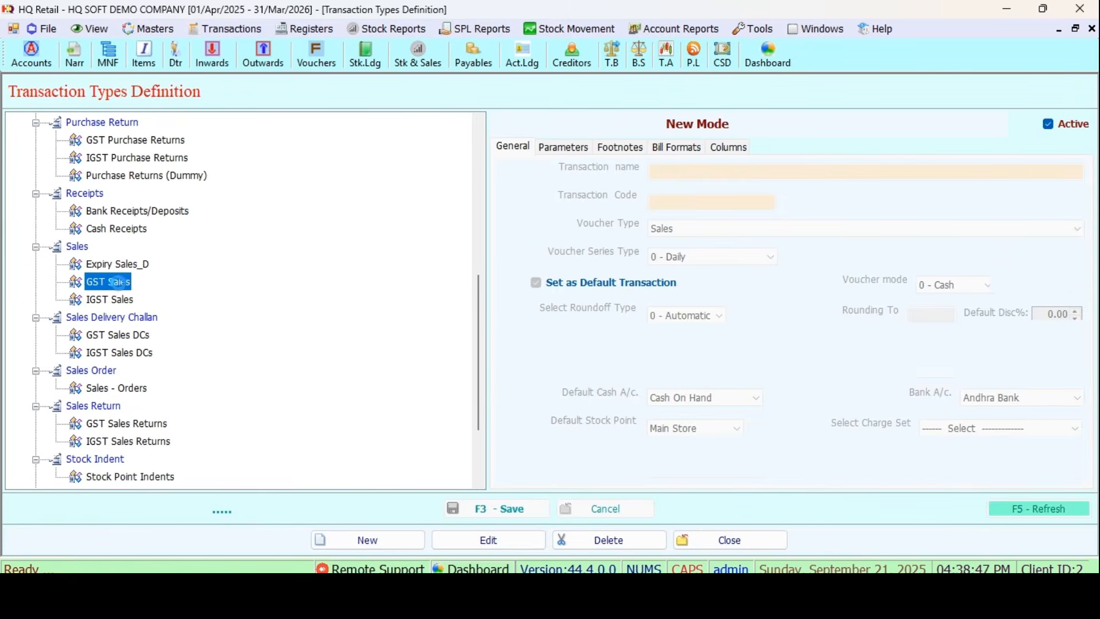
pyautogui.click(489, 540)
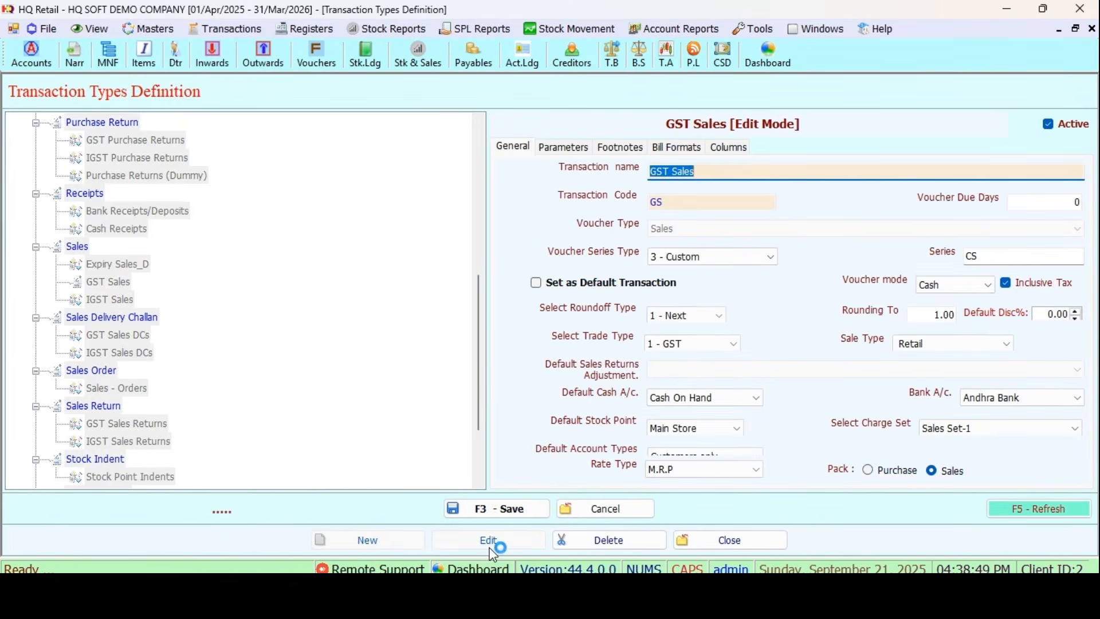
pyautogui.click(672, 147)
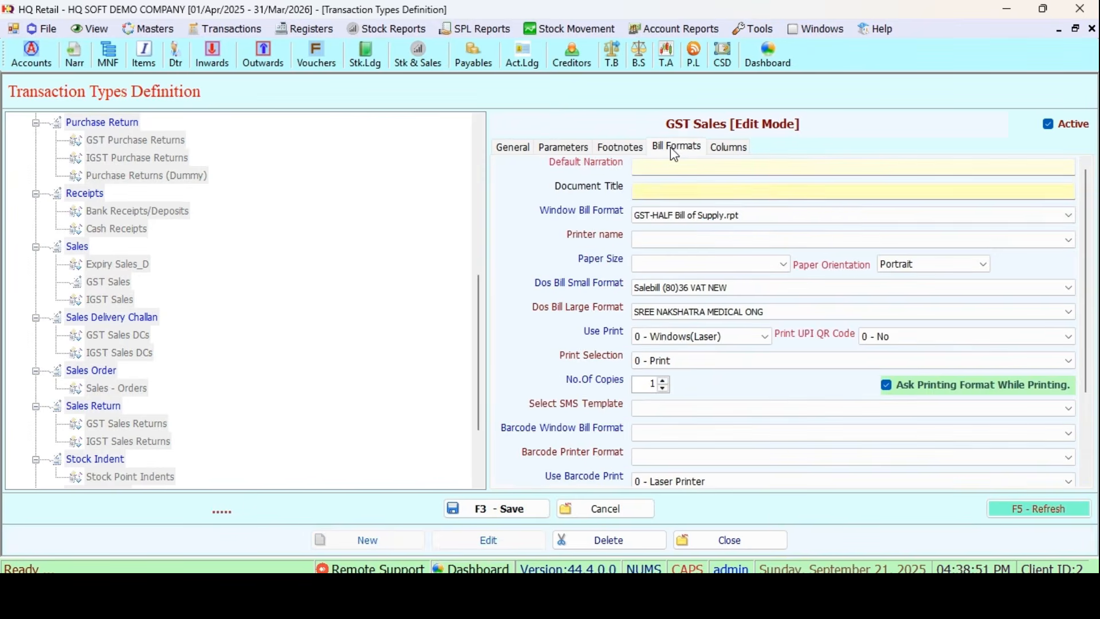
pyautogui.click(696, 218)
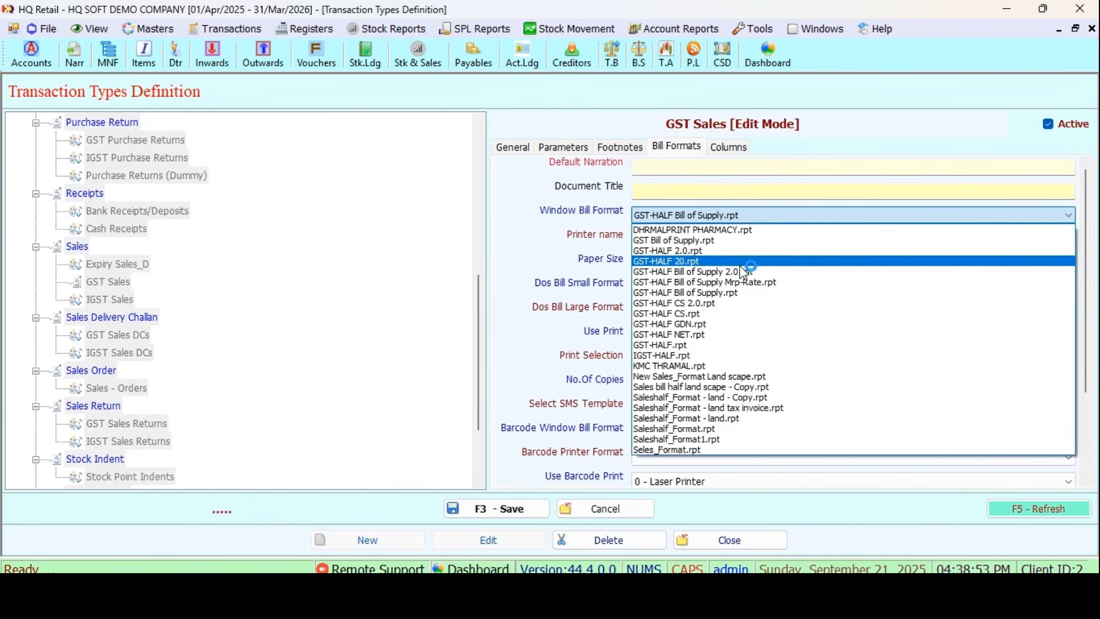
pyautogui.click(744, 273)
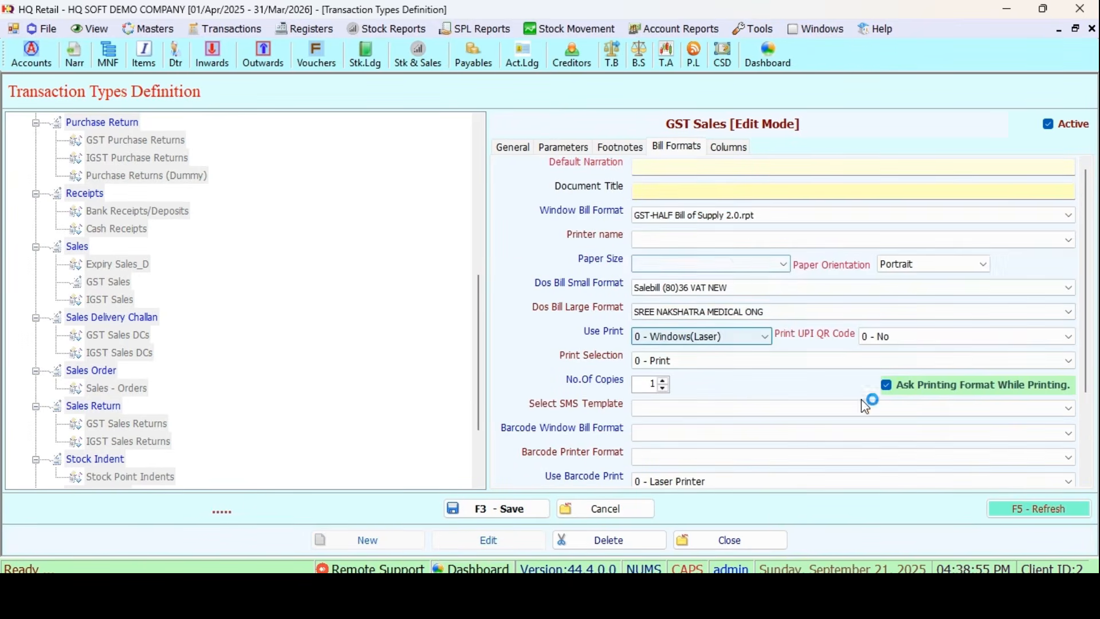
pyautogui.click(488, 511)
pyautogui.click(623, 351)
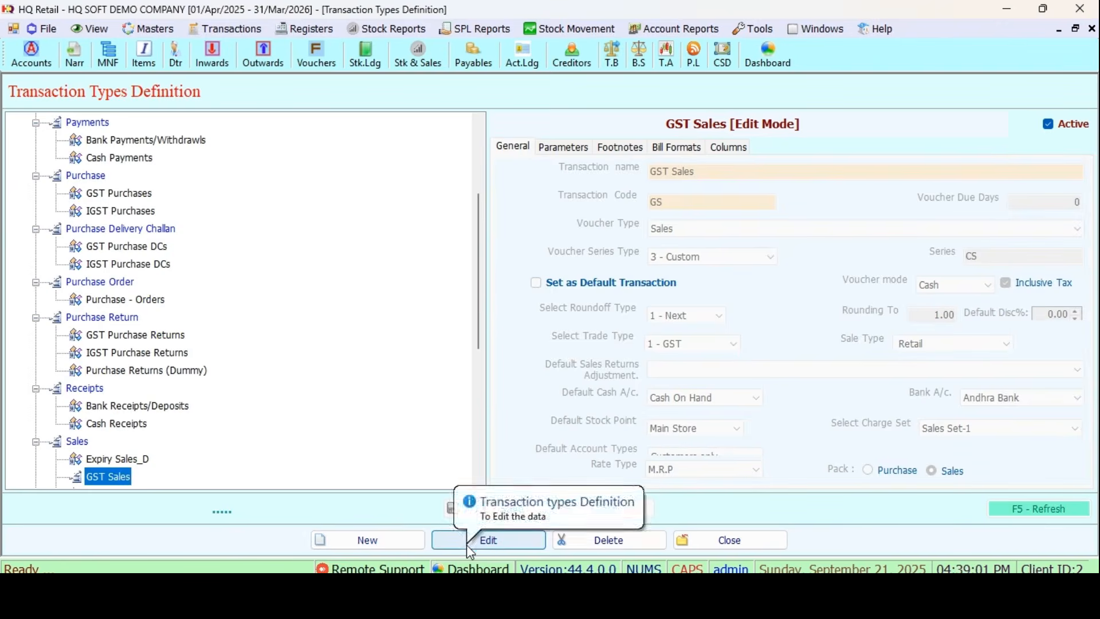
# Set the GST Sales transaction type's Window Bill Format to GST-HALF Bill of Supply.rpt, save it, and close the definition form.
pyautogui.click(487, 541)
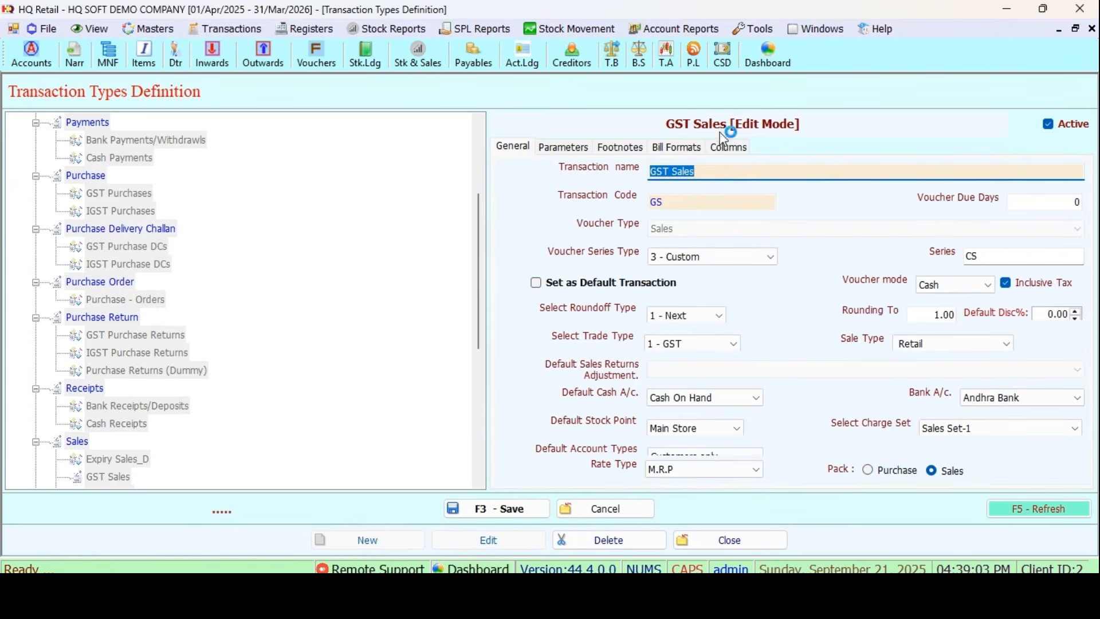
pyautogui.click(678, 147)
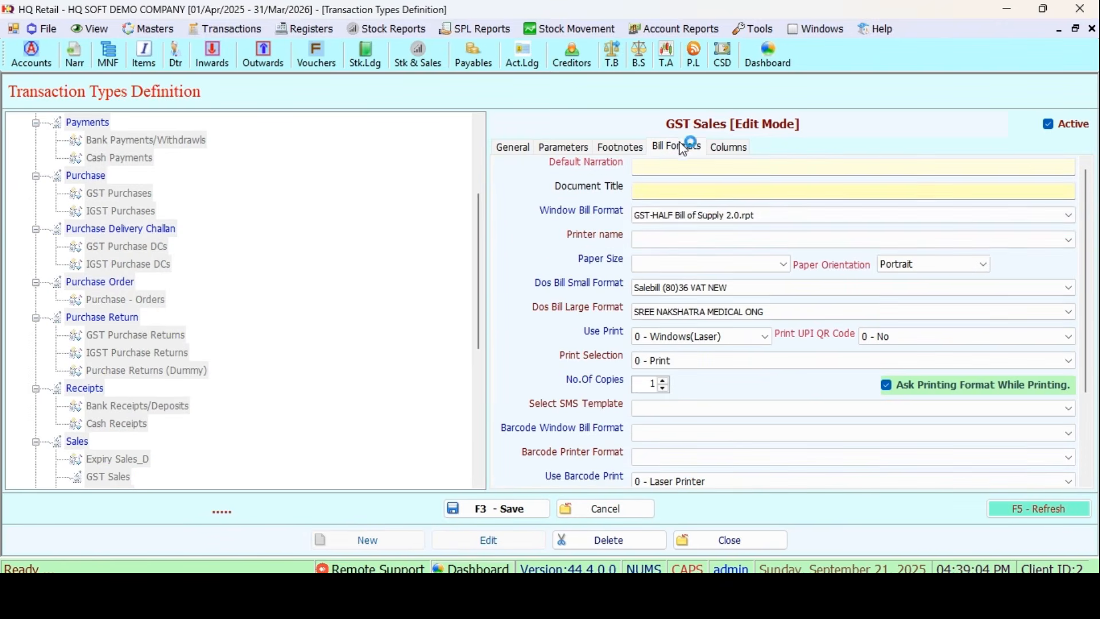
pyautogui.click(700, 217)
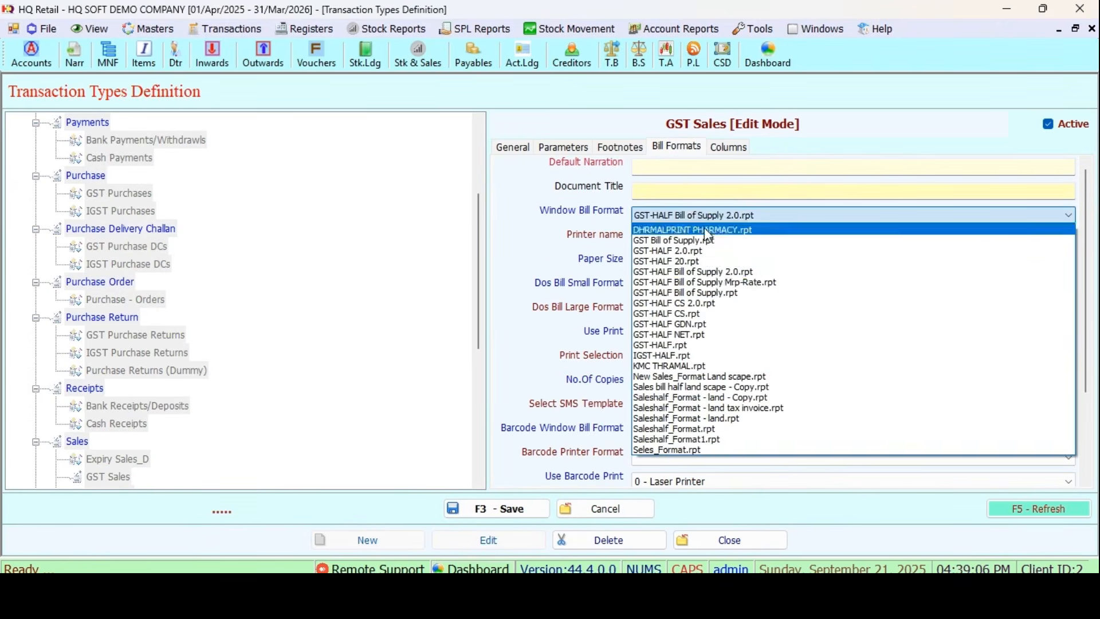
pyautogui.click(718, 293)
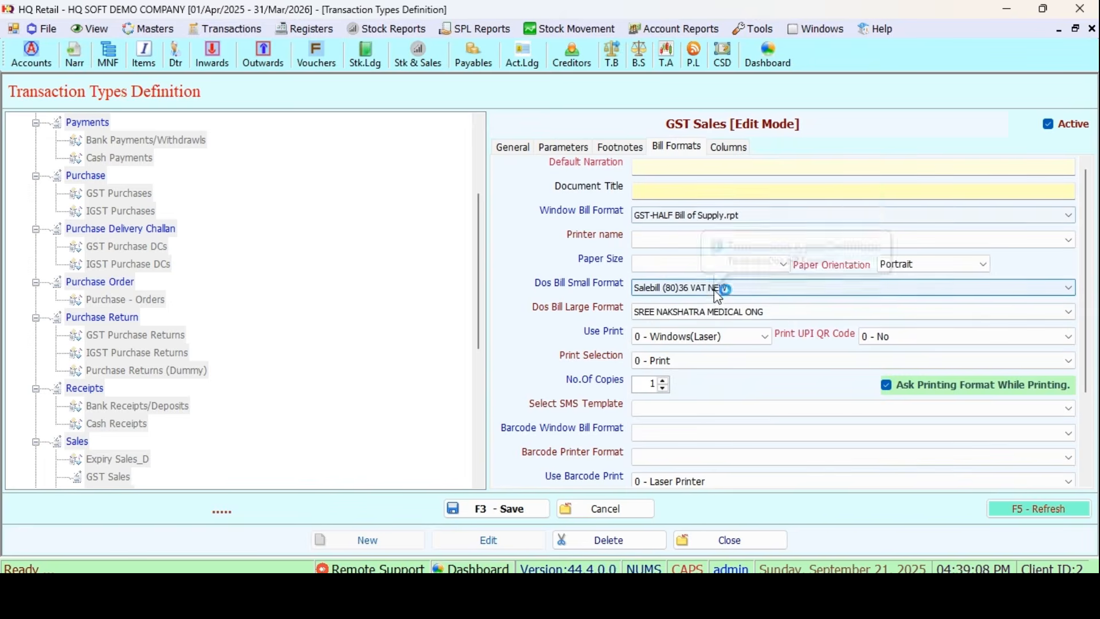
pyautogui.click(508, 515)
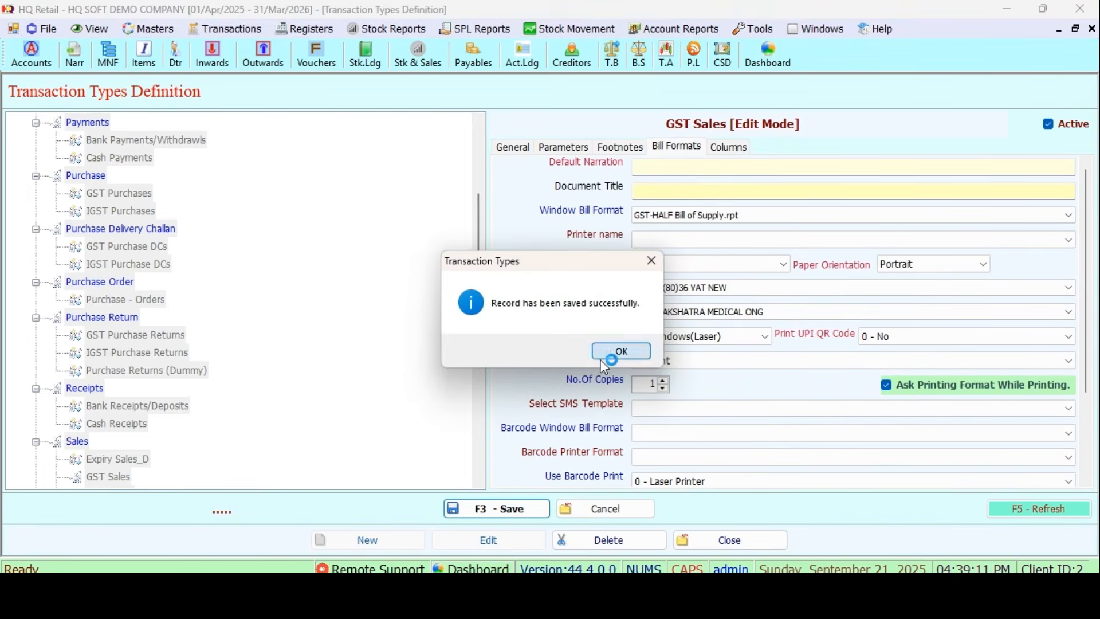
pyautogui.click(602, 359)
pyautogui.click(714, 540)
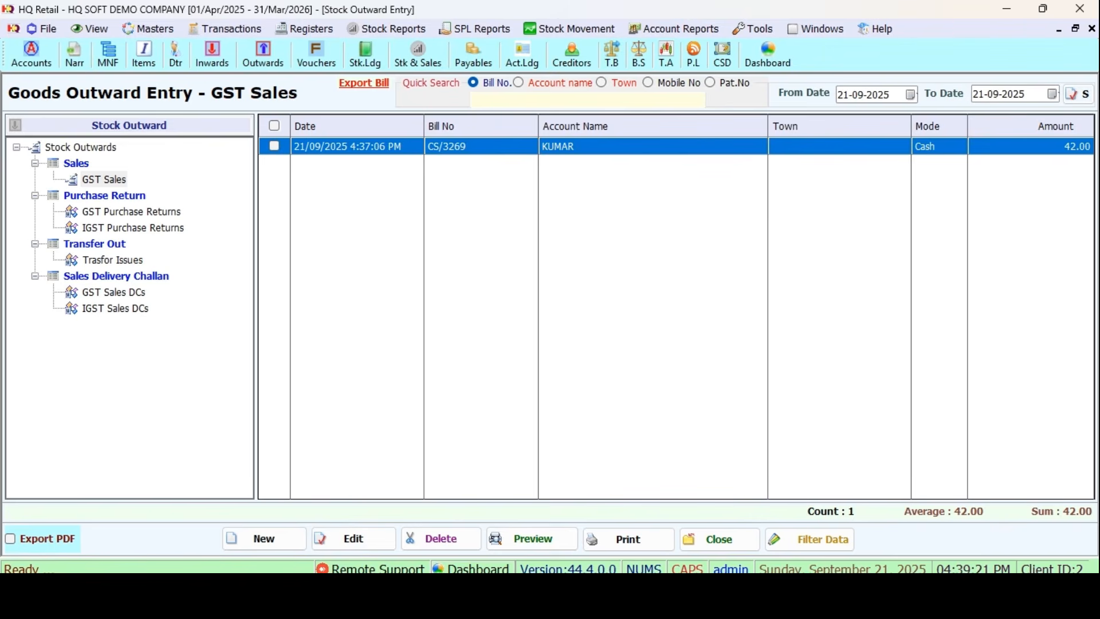
# Switch to the OFFICE NOS.txt file in Notepad to show the office contact numbers.
pyautogui.click(706, 596)
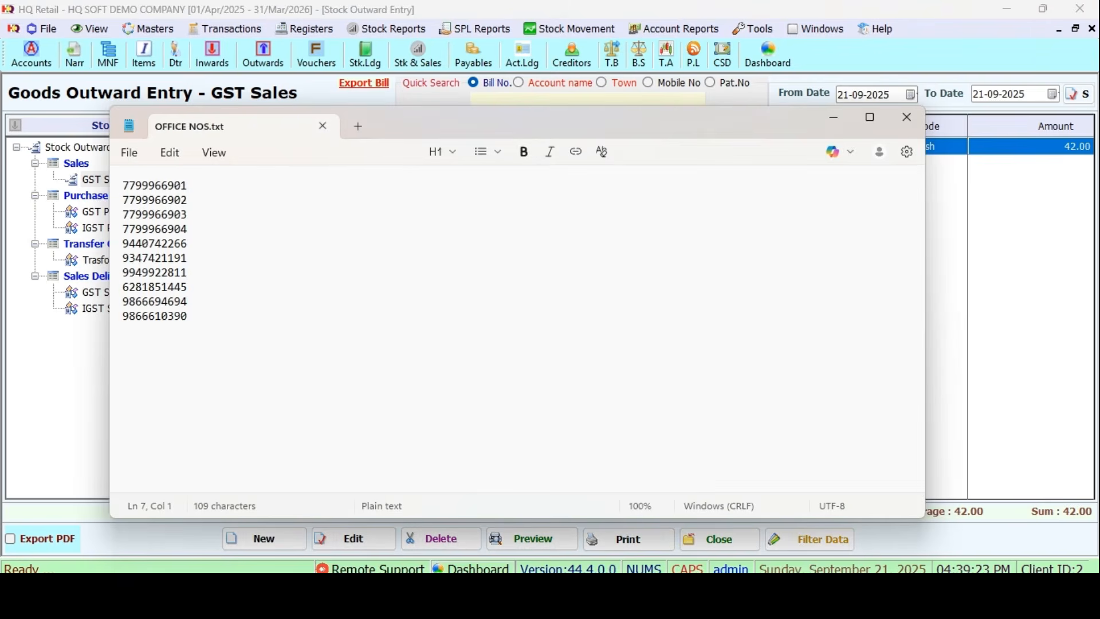